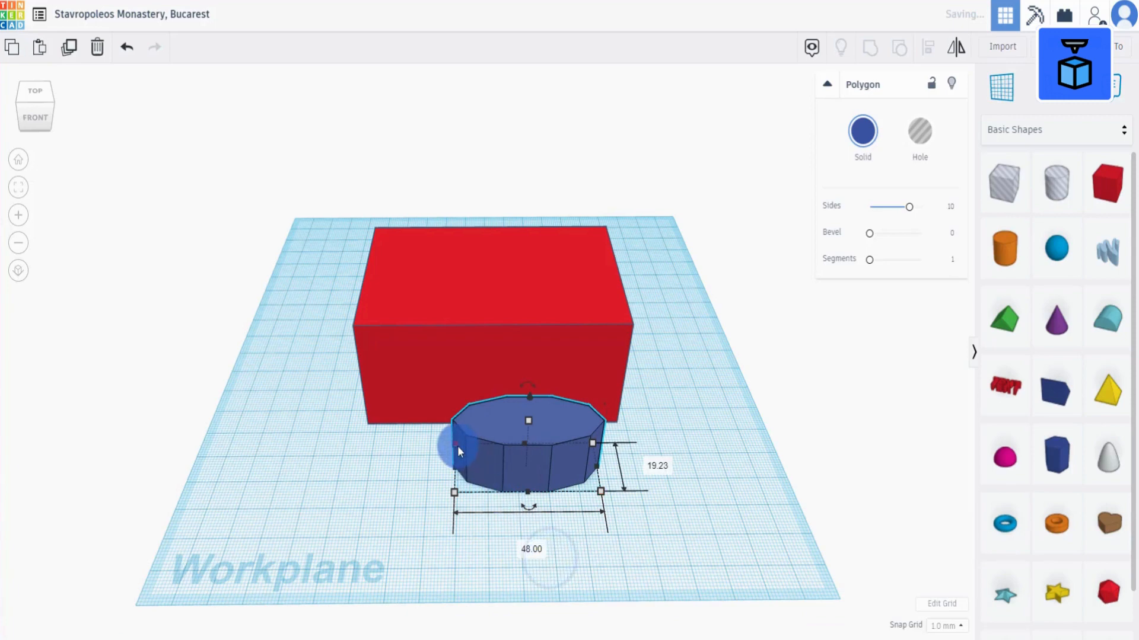
- Set the ten-sided polygon's depth to 45 mm and its height to 40 mm
left_click(394, 466)
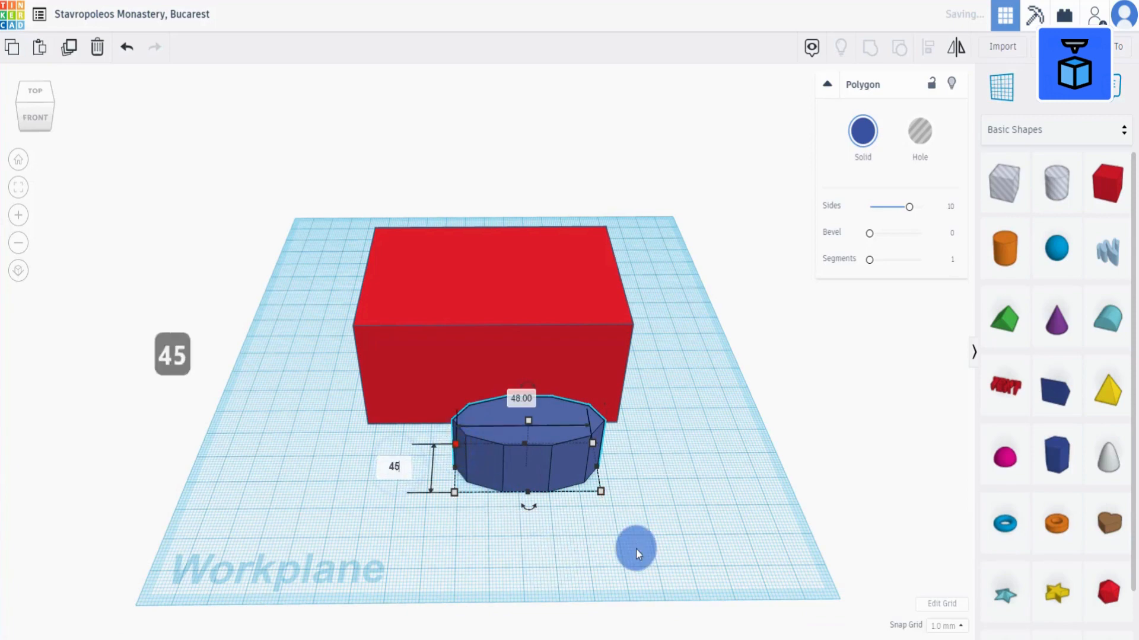
type("45")
left_click(487, 571)
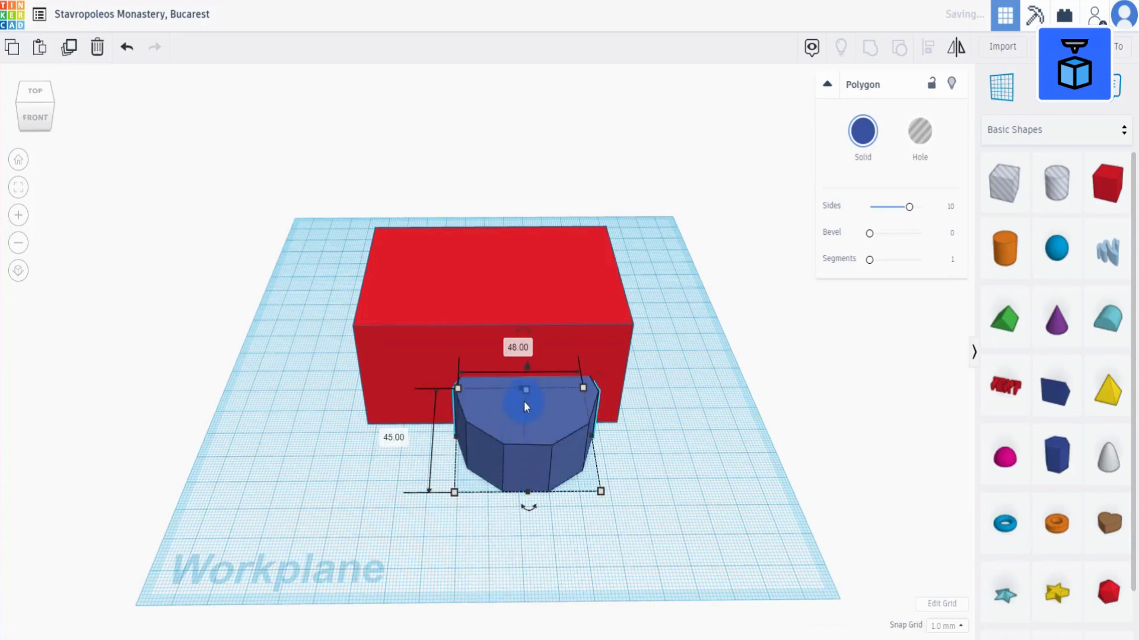
left_click(583, 416)
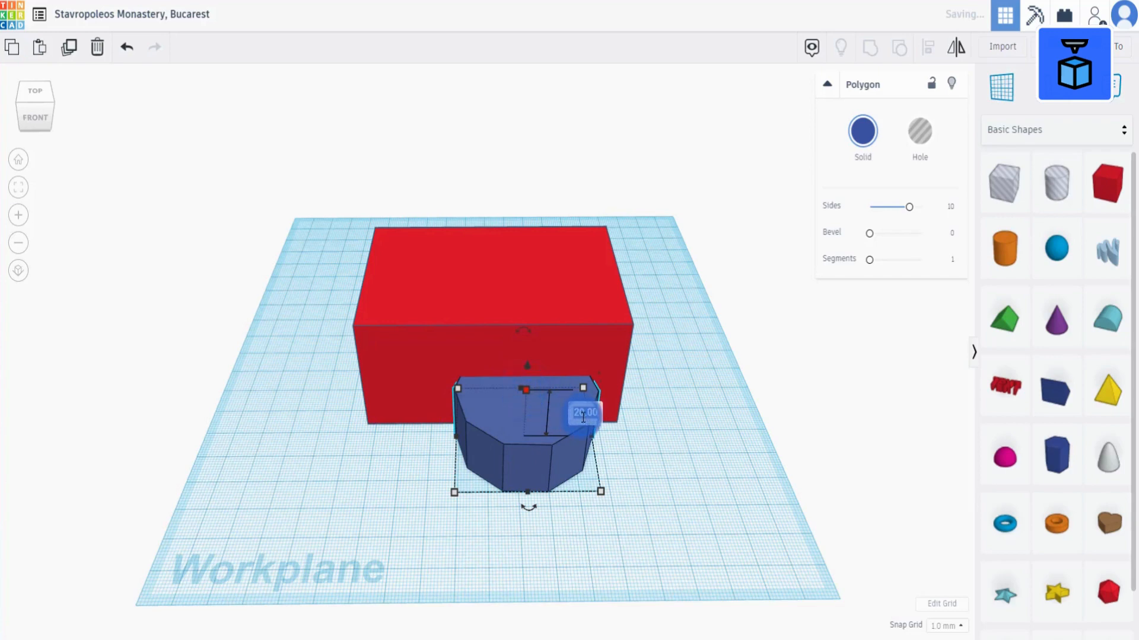
type("40")
left_click(663, 505)
- Select the box and the polygon and align their centres along the box's long side
left_click_drag(310, 539, 714, 174)
left_click(927, 47)
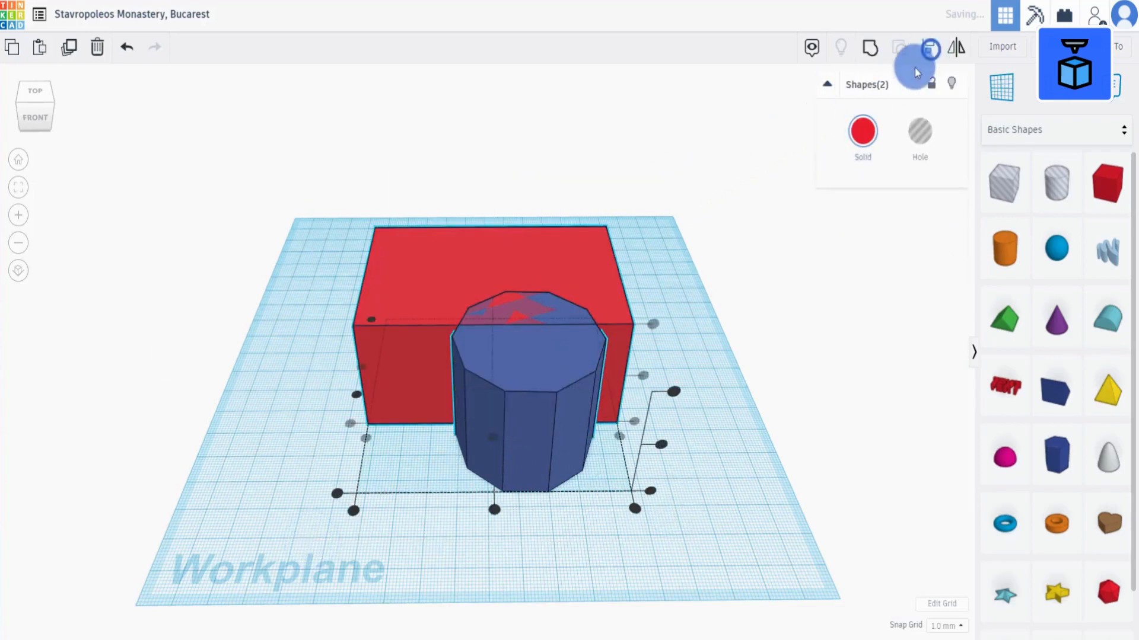
left_click(494, 511)
left_click(511, 543)
- Nudge the polygon about 5 mm into the box until the box's long edge crosses its middle, and 3 mm along that edge
right_click_drag(511, 543, 325, 605)
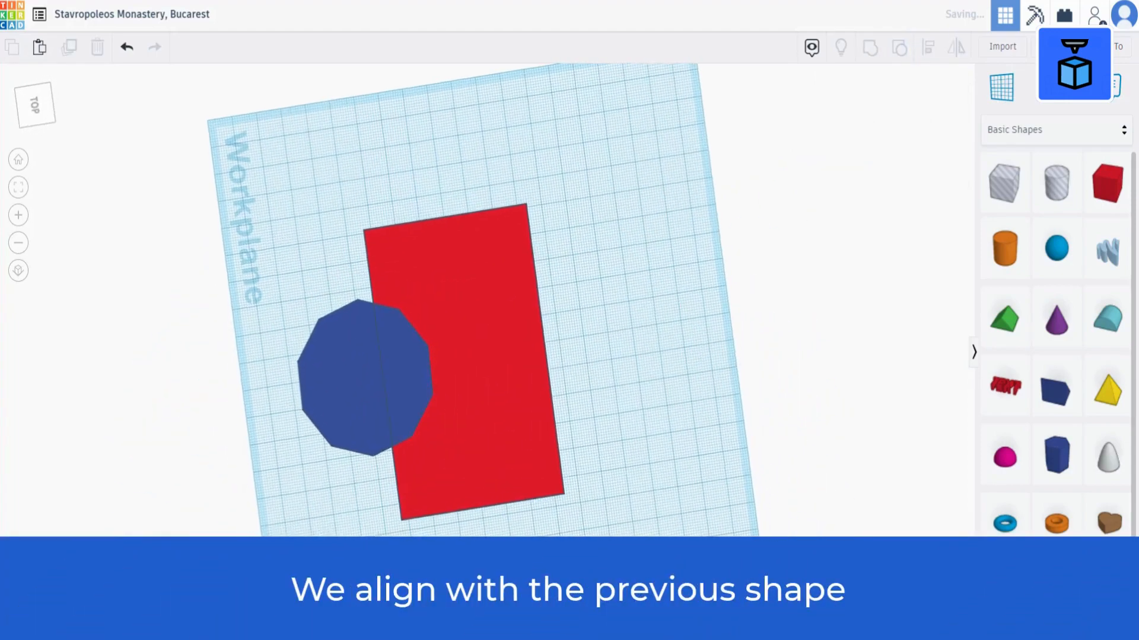
left_click(361, 431)
key("Right")
key("Right")
key("Right")
key("Right")
key("Right")
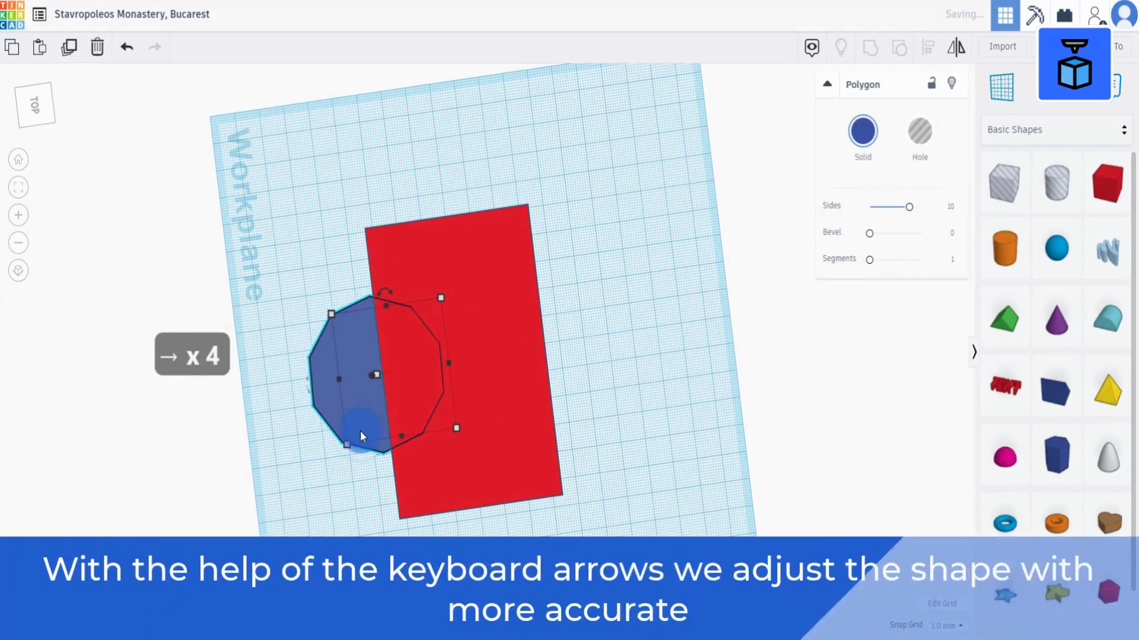
key("Up")
key("Up")
key("Up")
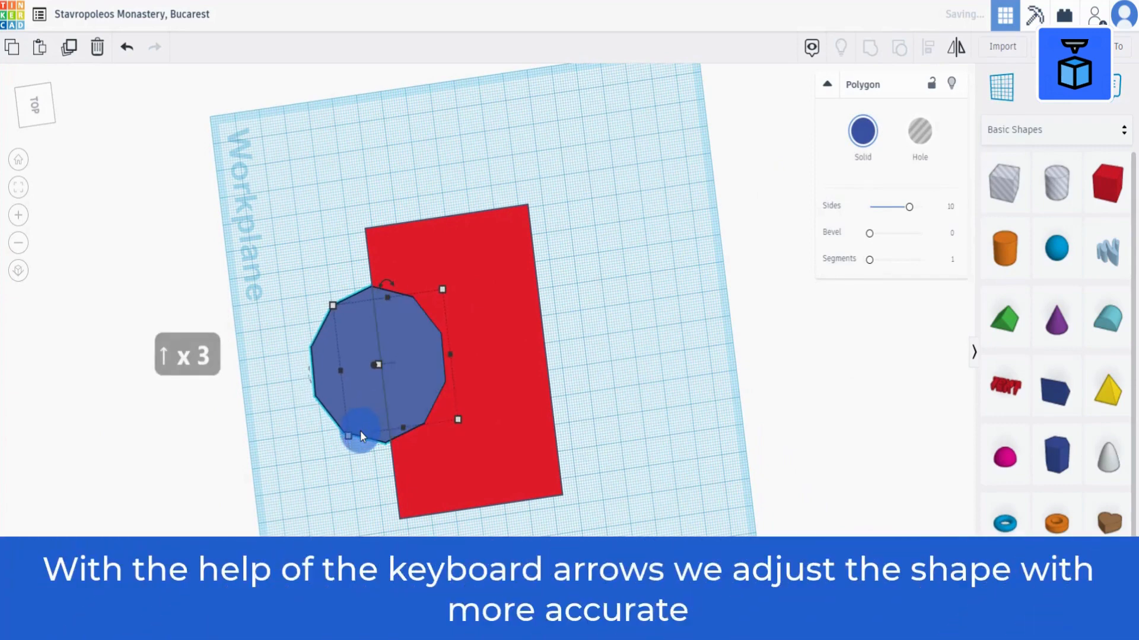
- Duplicate the polygon and move the copy straight across to straddle the box's opposite long side
left_click(69, 48)
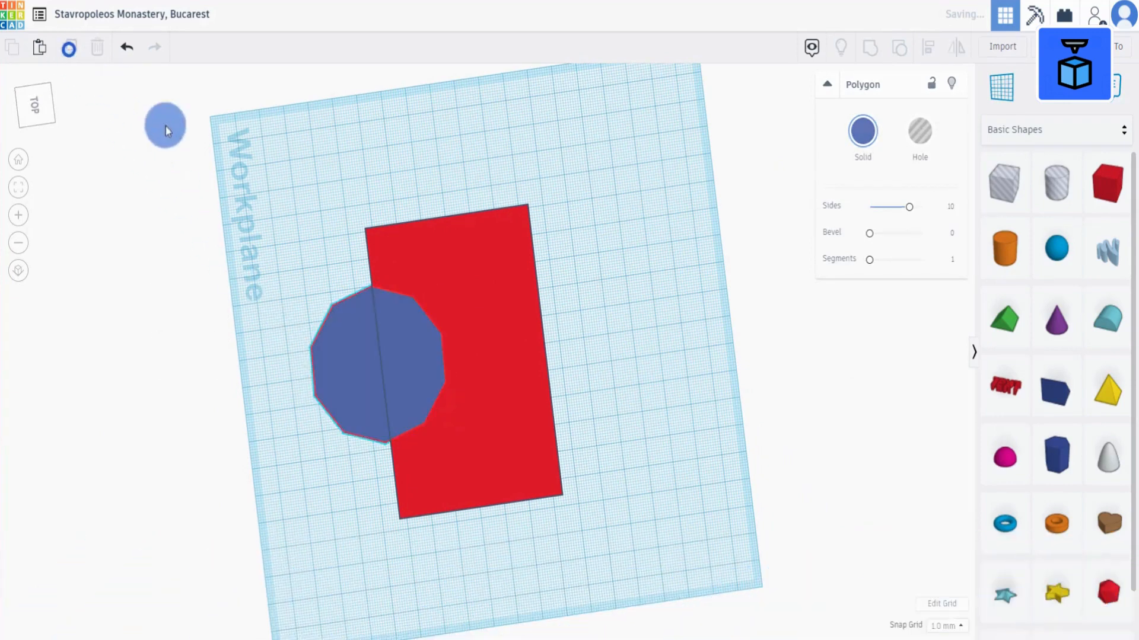
key("shift+Right")
key("shift+Right")
key("shift+Right")
key("shift+Right")
key("shift+Right")
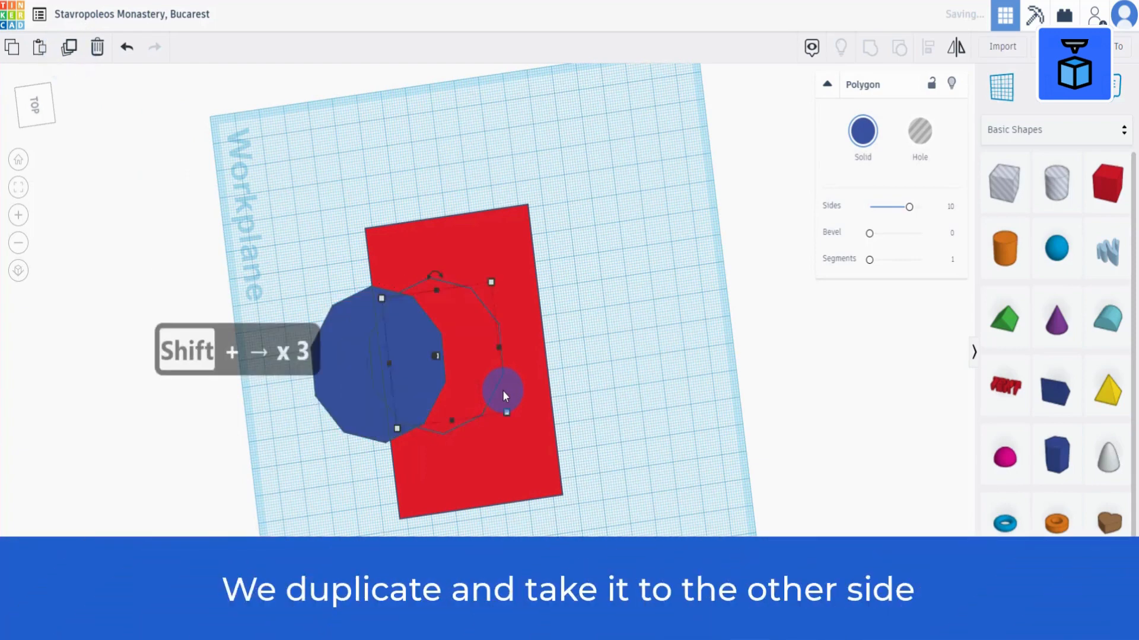
key("Right")
key("Right")
key("Right")
key("Right")
key("Right")
key("Right")
key("Right")
key("Right")
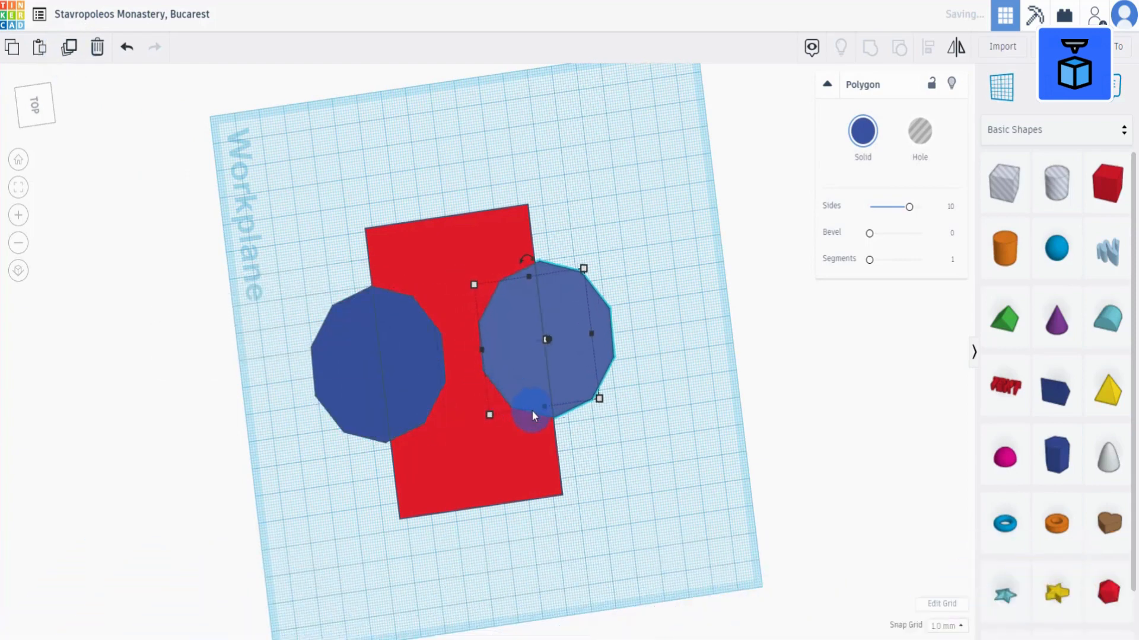
- Duplicate the second polygon and place the copy over one short end of the box
left_click(633, 485)
left_click(568, 363)
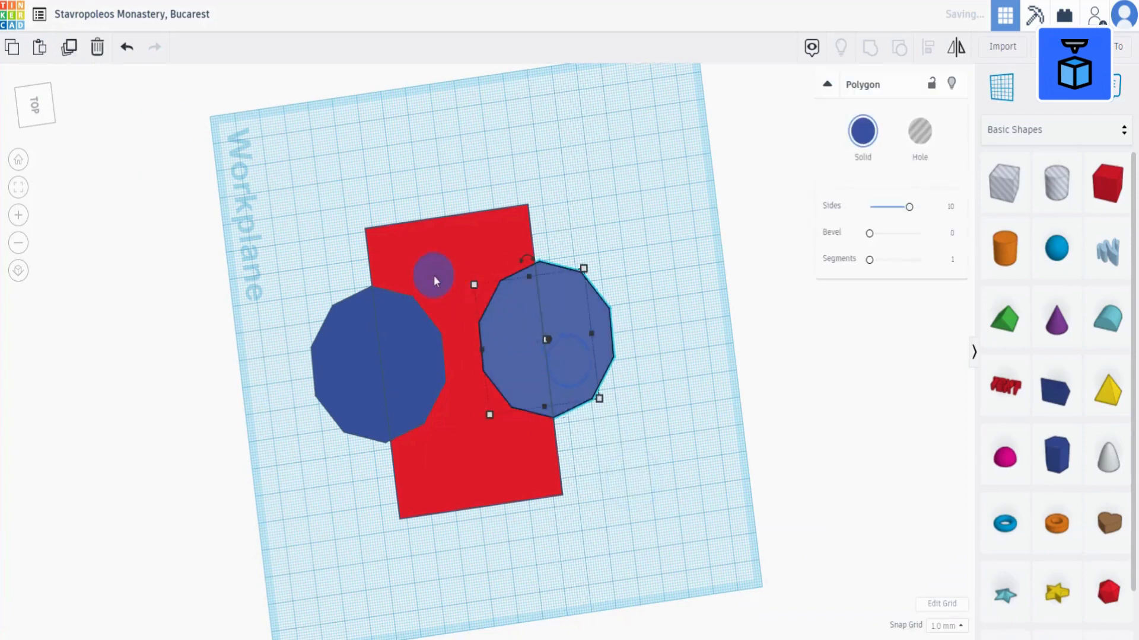
left_click(69, 47)
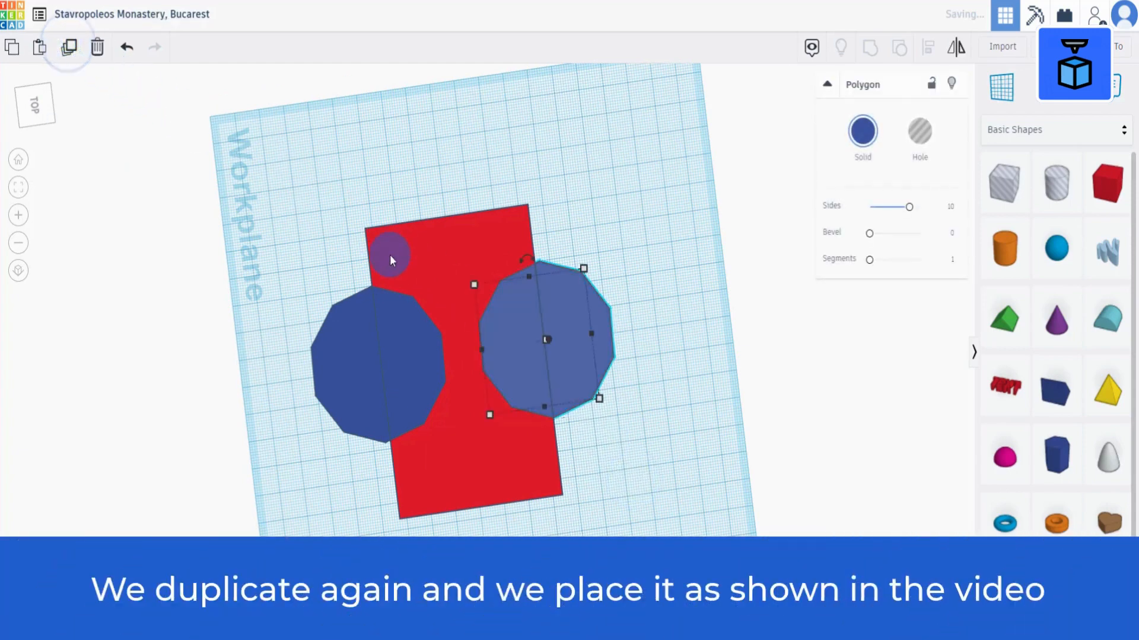
left_click_drag(505, 365, 417, 250)
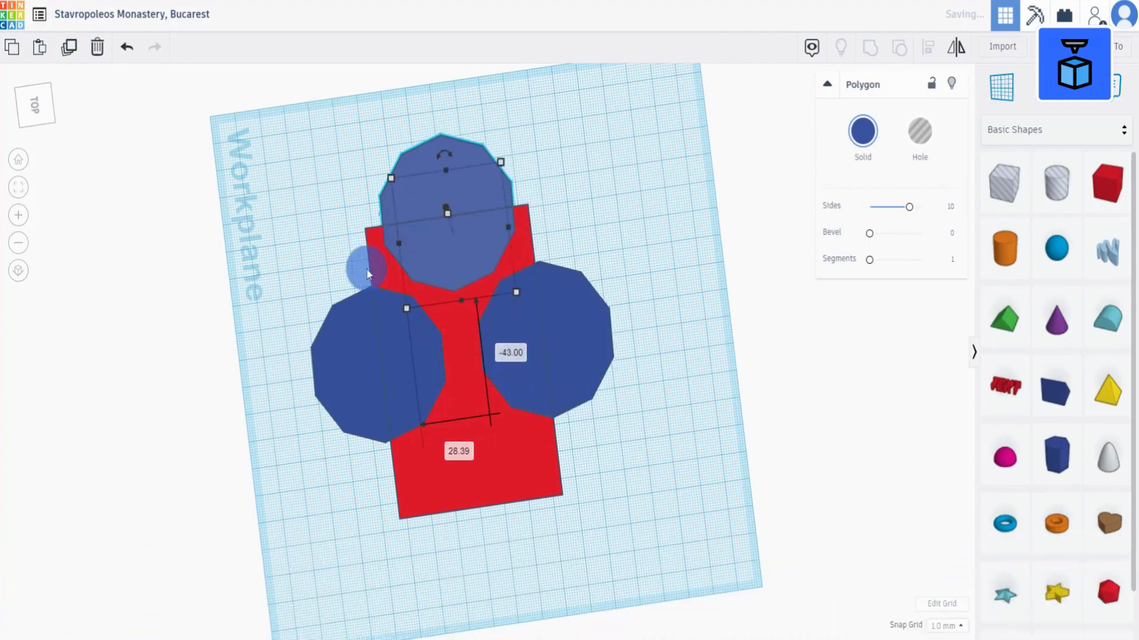
- Nudge the third polygon about 10 mm further into the short end of the box
right_click_drag(361, 267, 508, 304)
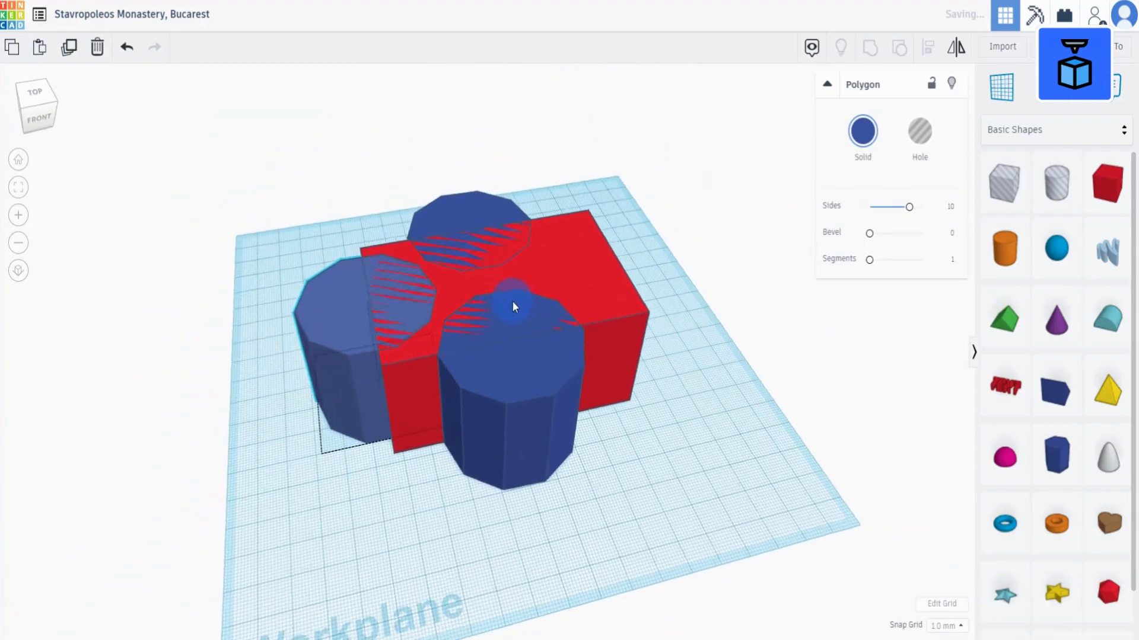
key("Right")
key("Right")
key("Right")
key("Right")
key("Right")
key("Right")
key("Right")
key("Right")
key("Right")
key("Right")
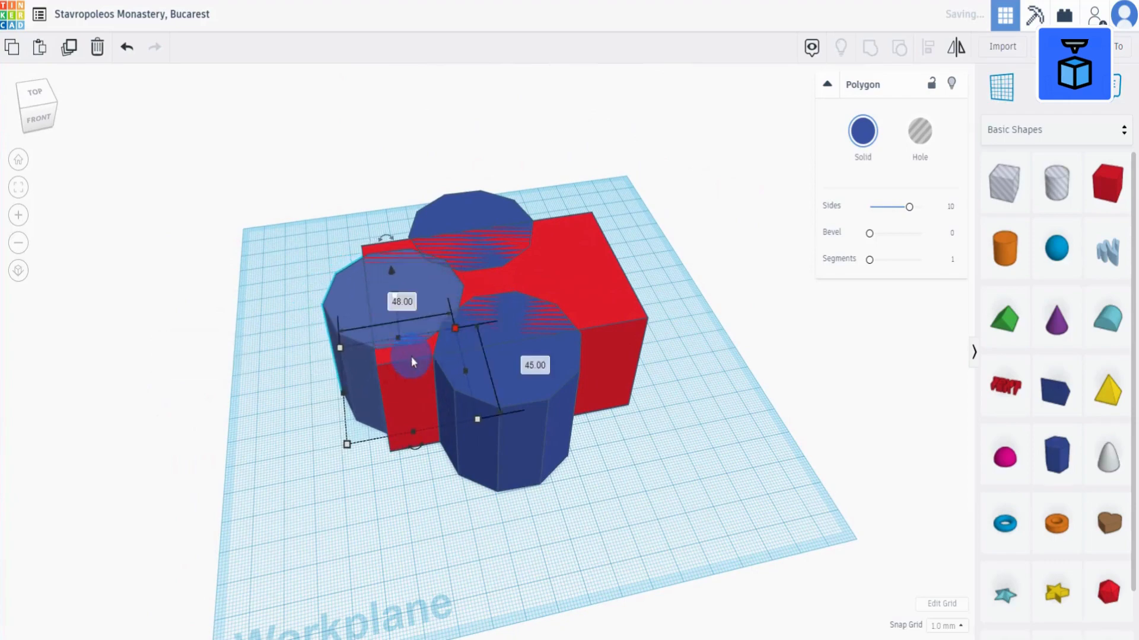
- Align the third polygon with the box so it is centred across the box's short end
right_click_drag(411, 357, 581, 400)
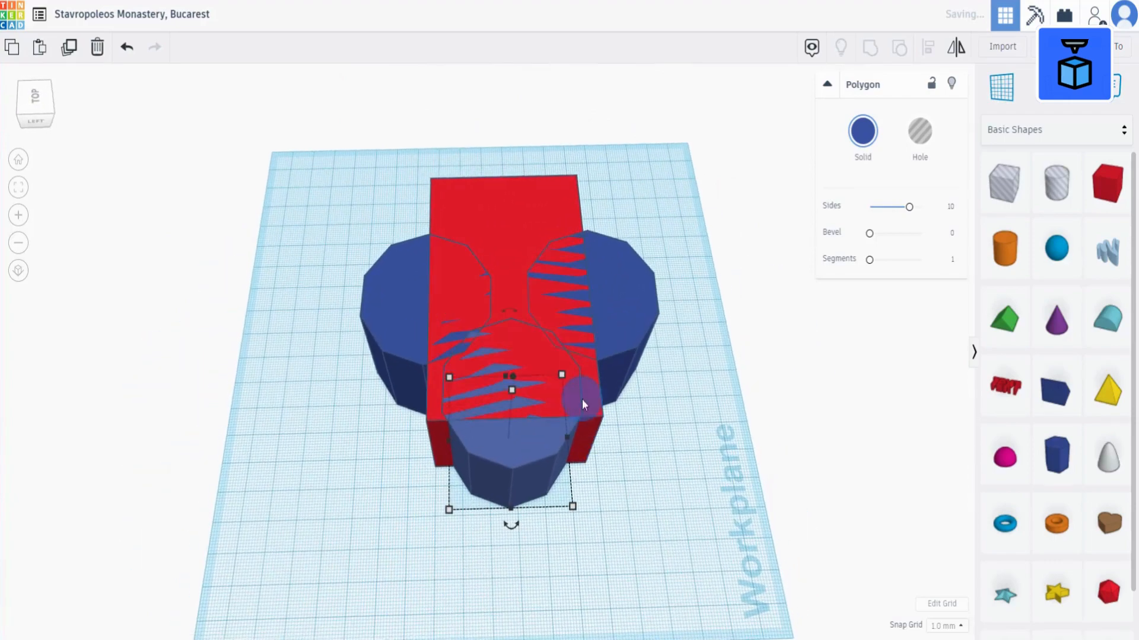
left_click(498, 236, "shift")
left_click(928, 48)
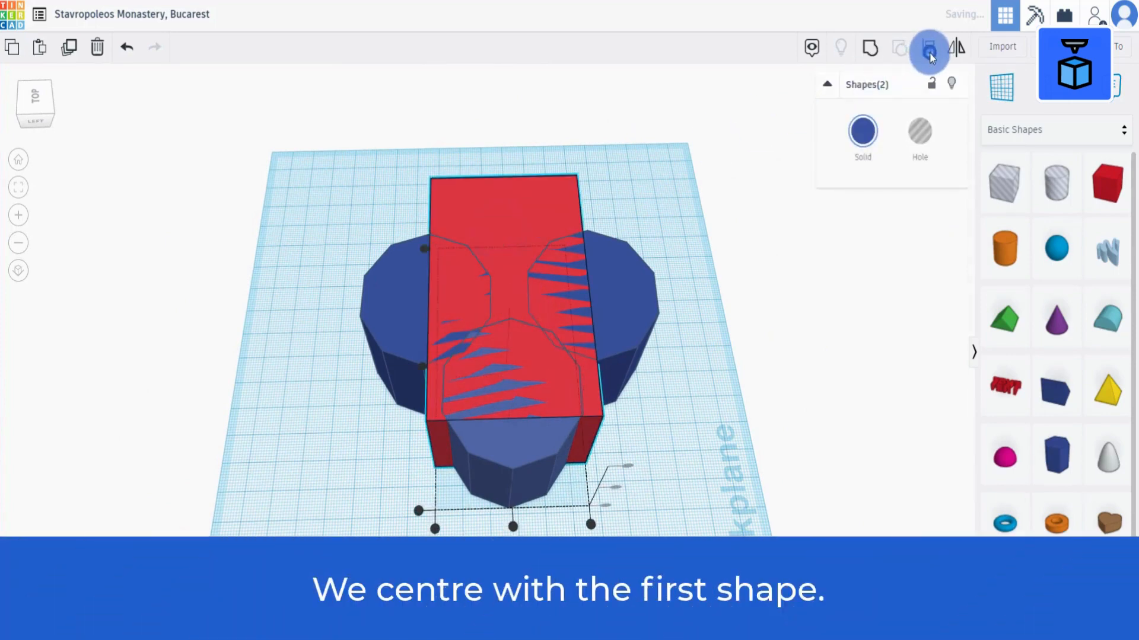
left_click(514, 528)
- Select the box and all three polygons and recolour them with the light tan preset
left_click_drag(376, 541, 755, 142)
left_click(863, 129)
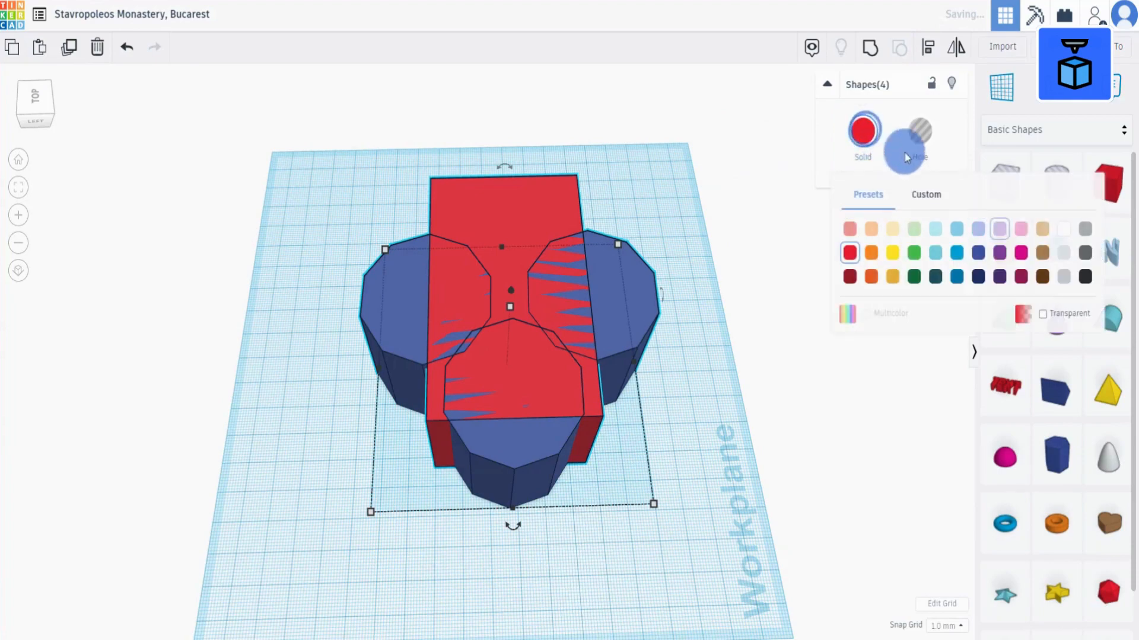
left_click(1038, 237)
- Group the box and the three polygons into a single shape
right_click_drag(546, 437, 614, 350)
mouse_move(300, 457)
left_mouse_down()
mouse_move(665, 275)
mouse_move(741, 177)
left_mouse_up()
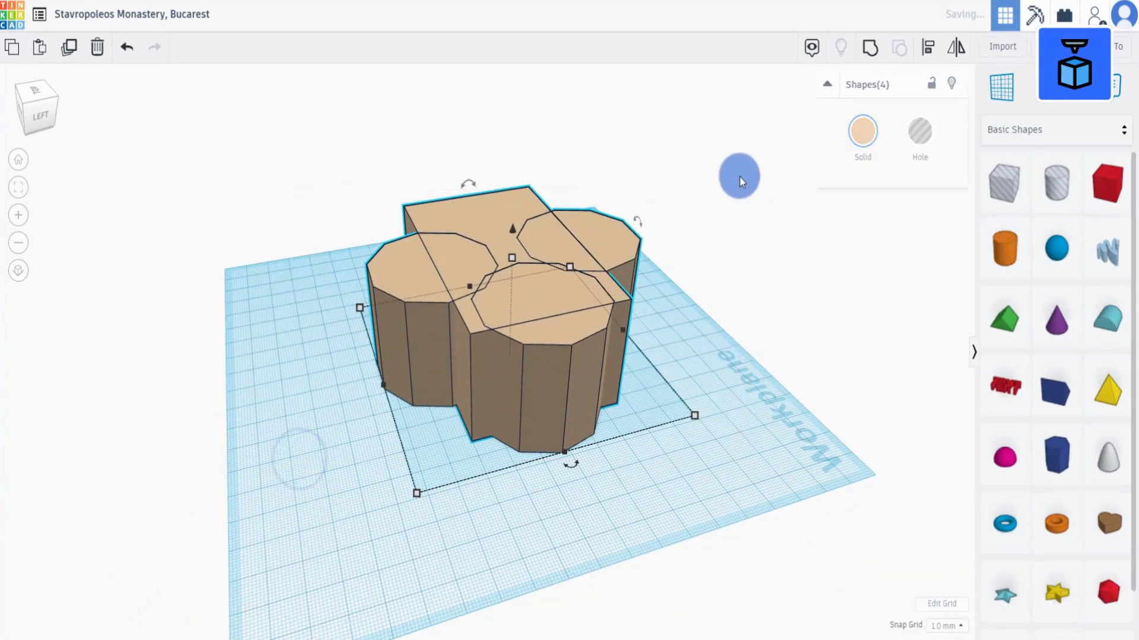
left_click(864, 53)
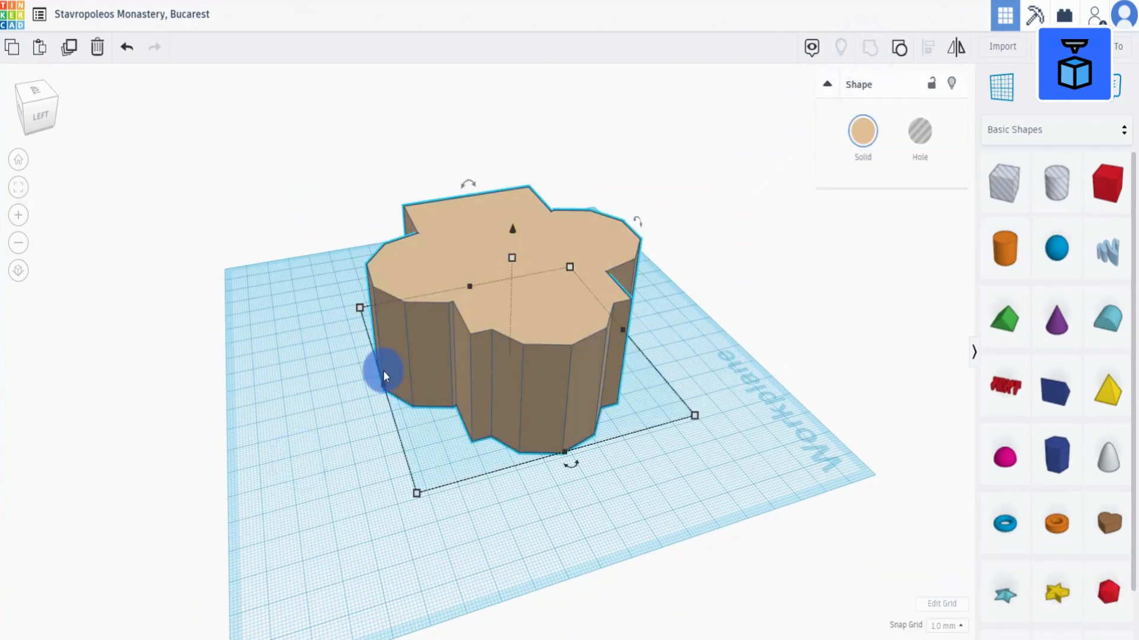
- Duplicate the grouped body and seat the copy on a new workplane placed on the body's top face
left_click(72, 48)
left_click(1001, 86)
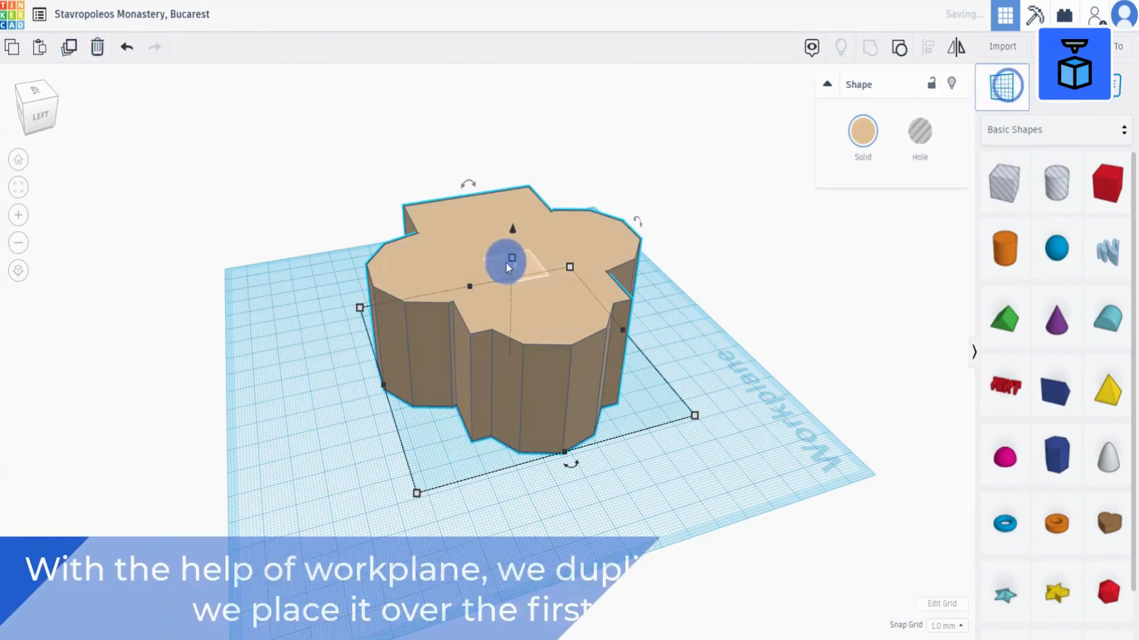
left_click(506, 264)
key("d")
- Reduce the copy's height to 2 mm and enlarge it slightly so it overhangs the body below
left_click_drag(513, 139, 516, 254)
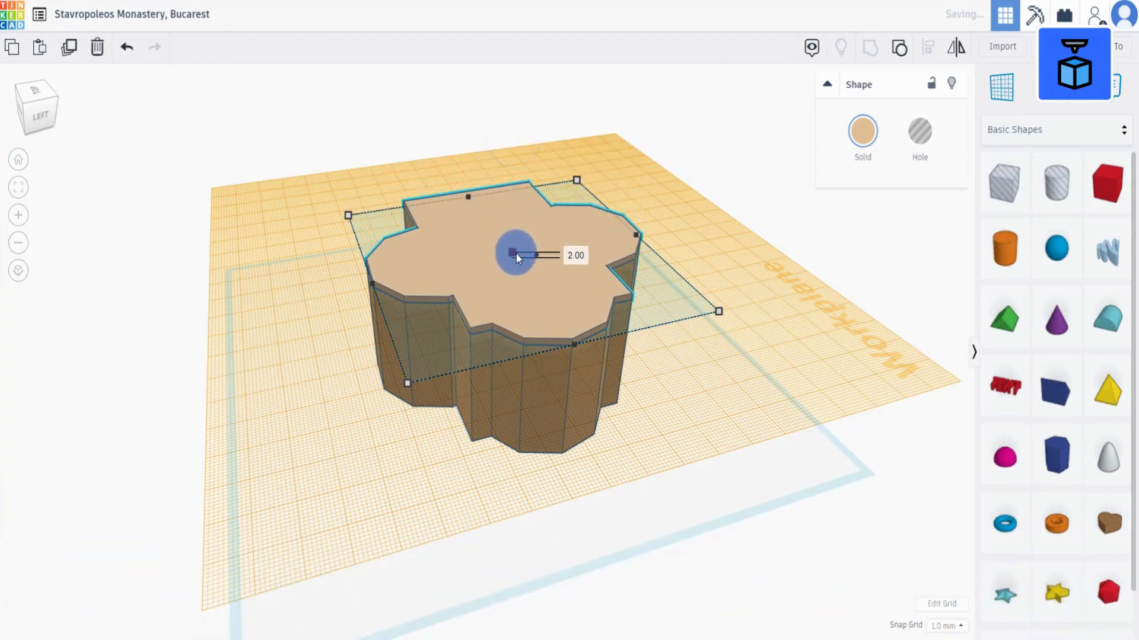
right_click_drag(724, 462, 643, 395)
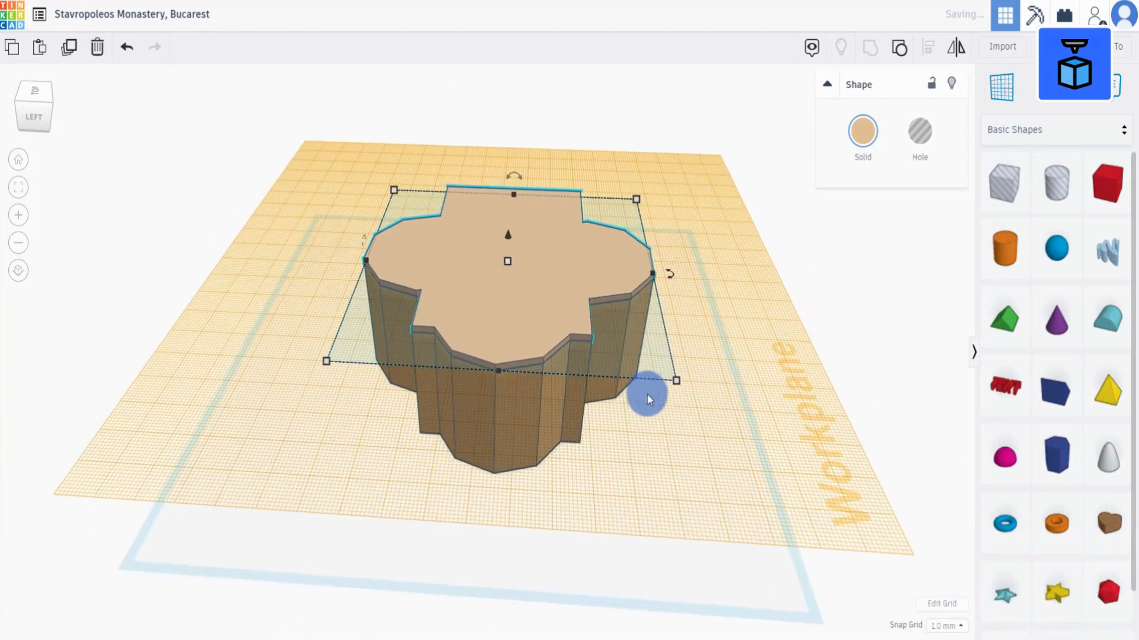
mouse_move(678, 383)
left_click_drag(684, 383, 686, 385)
- Place the workplane on top of the thin slab, duplicate the slab and seat the copy on that workplane
right_click_drag(665, 472, 528, 284)
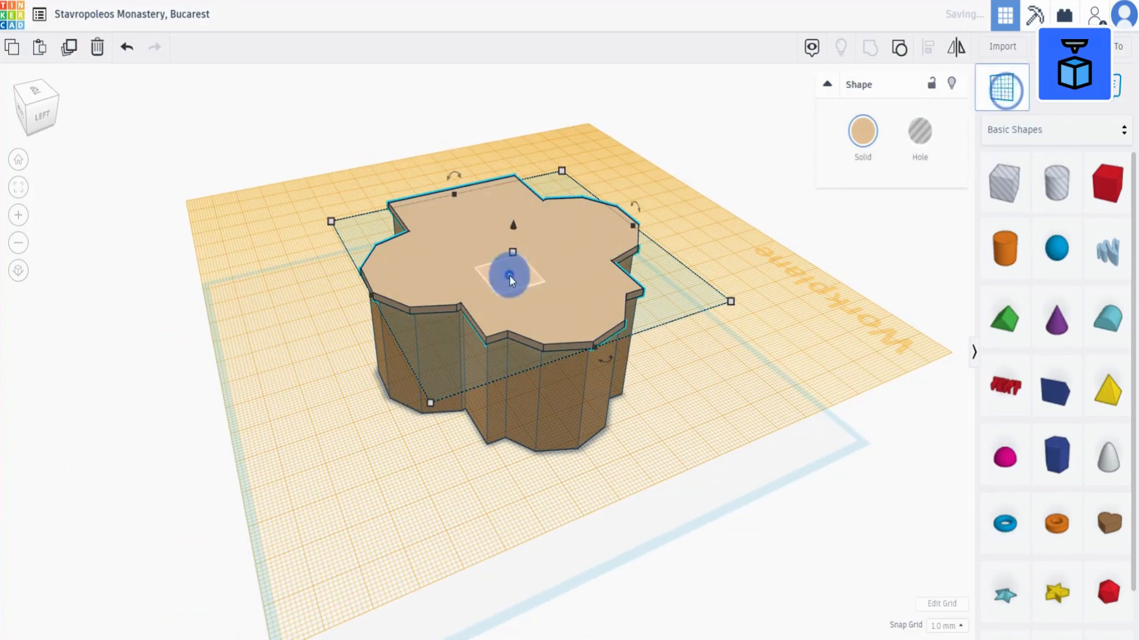
left_click(510, 277)
left_click(71, 54)
left_click(430, 208)
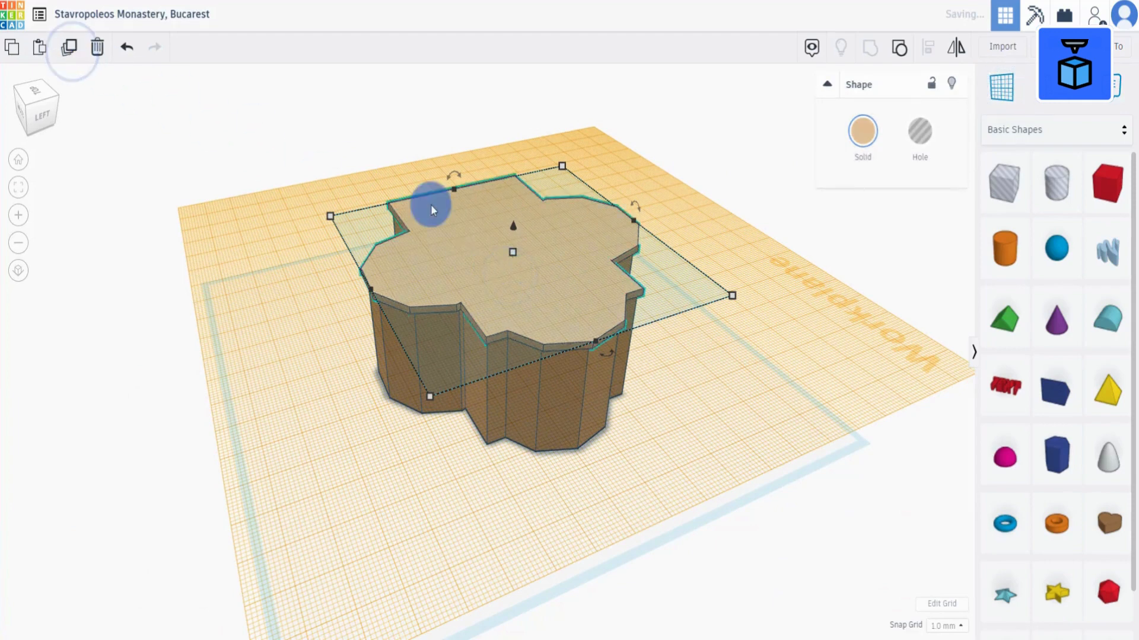
key("d")
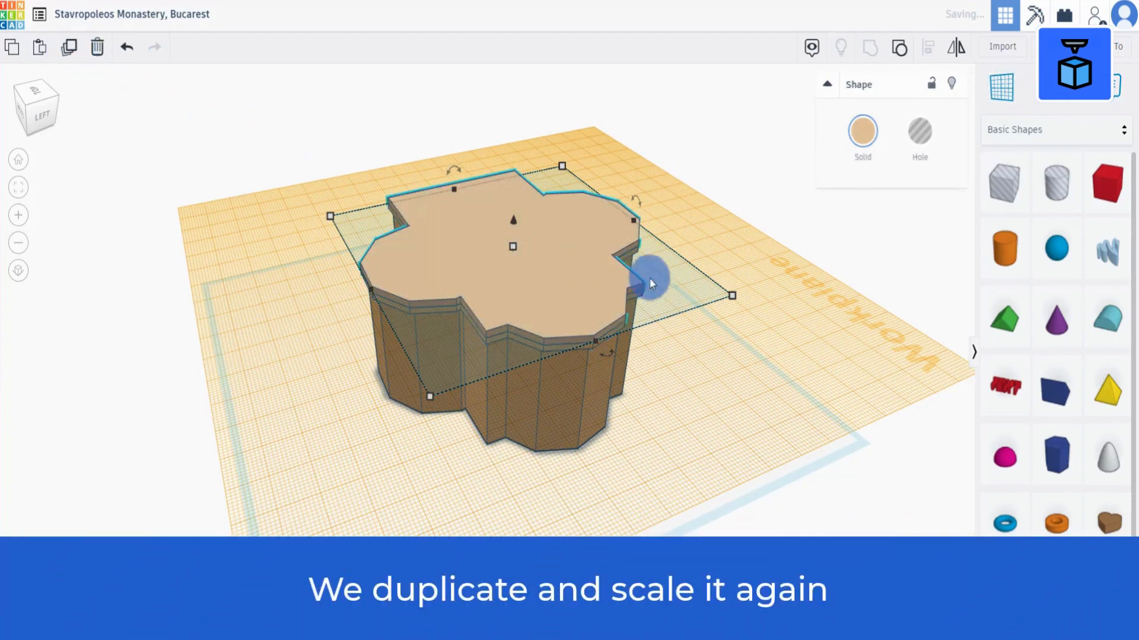
- Set the snap grid to 0.1 mm and enlarge the second slab to about 110.60 by 108.49 mm
left_click_drag(735, 300, 742, 299)
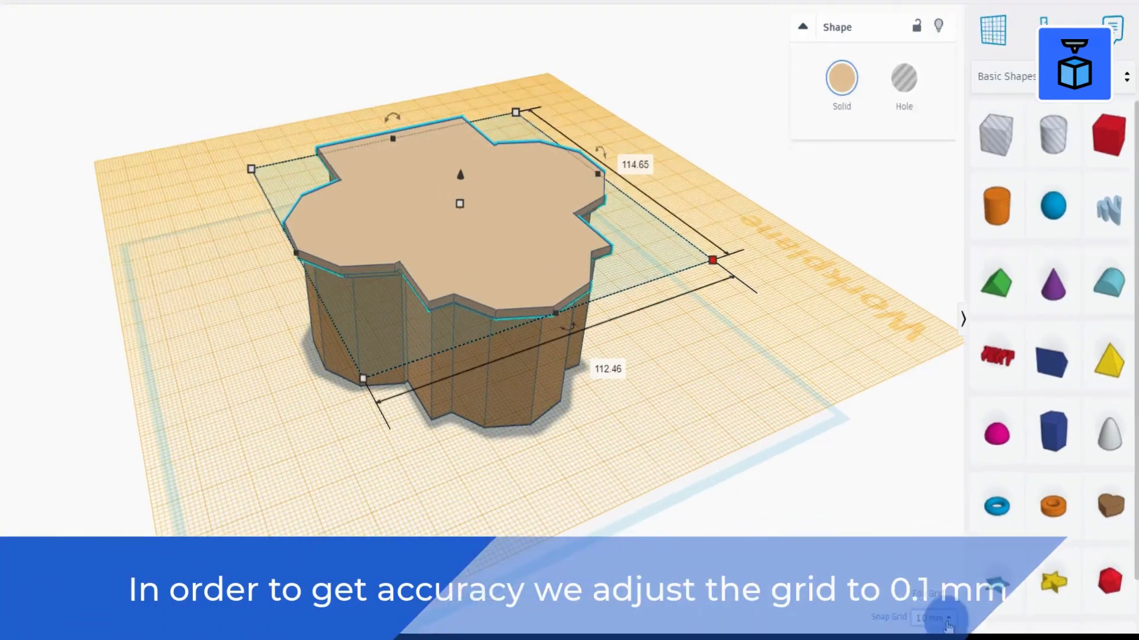
left_click(948, 621)
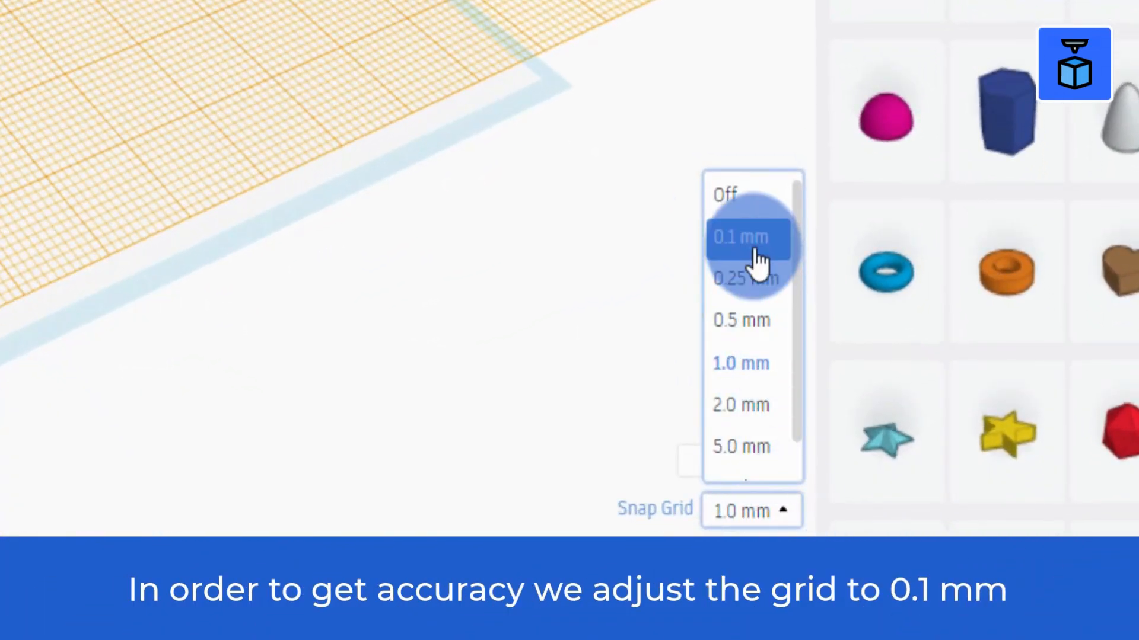
left_click(935, 492)
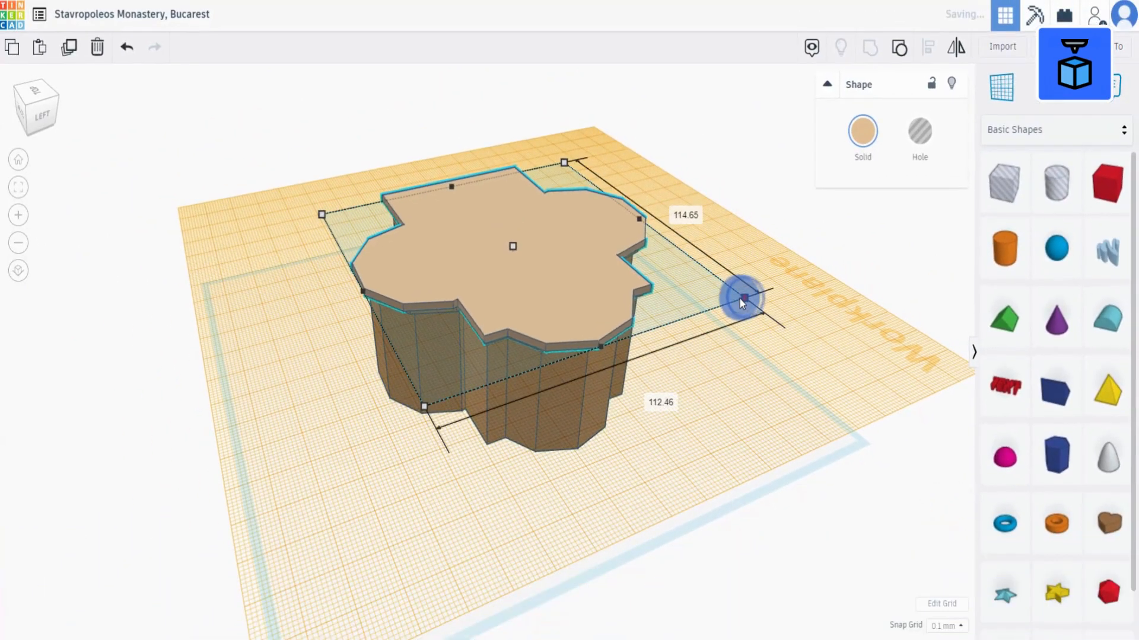
left_click_drag(739, 299, 735, 297)
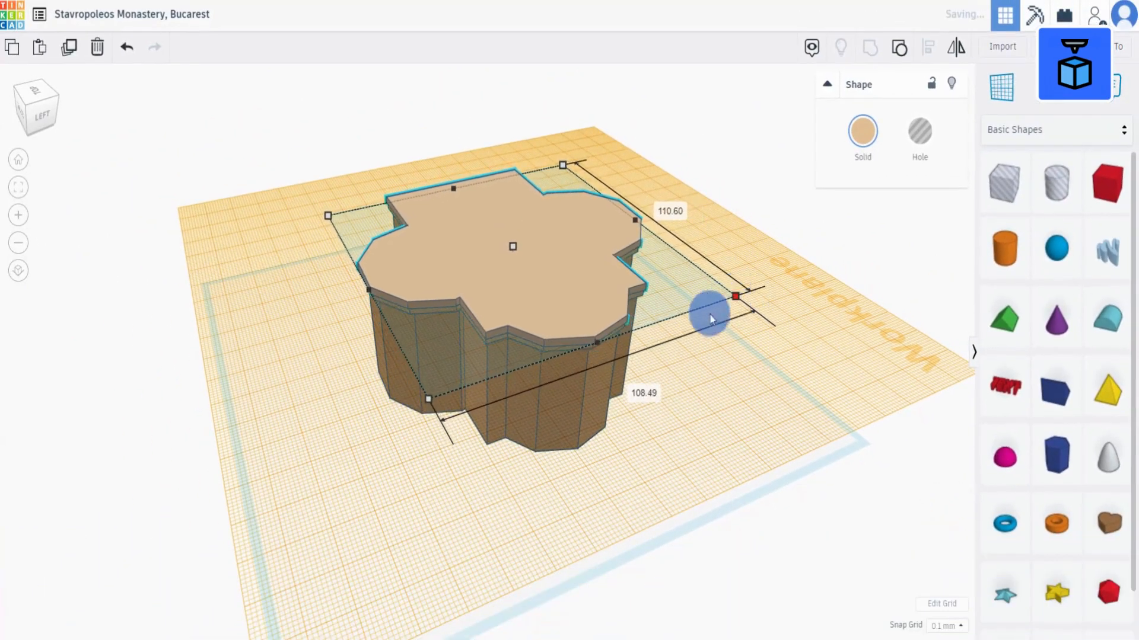
- Duplicate the second slab twice, repeating its offset and scaling to stack two more stepped slabs on top
right_click_drag(706, 371, 700, 332)
left_click(70, 47)
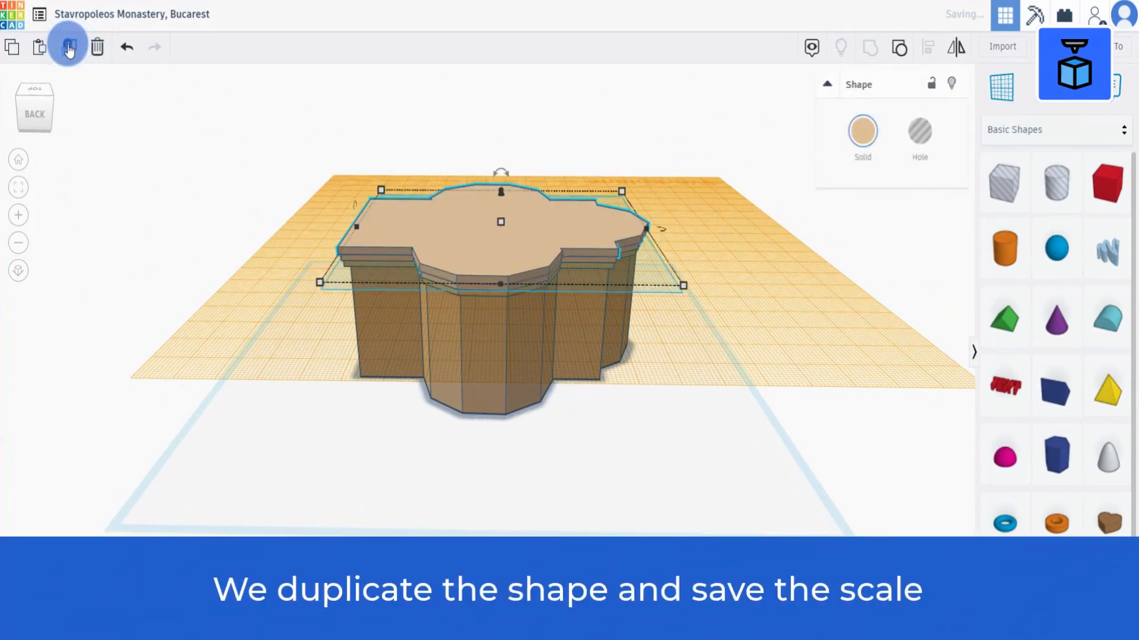
left_click(68, 45)
- Deselect the slabs and return the workplane to the original ground level
left_click(265, 364)
left_click(1001, 89)
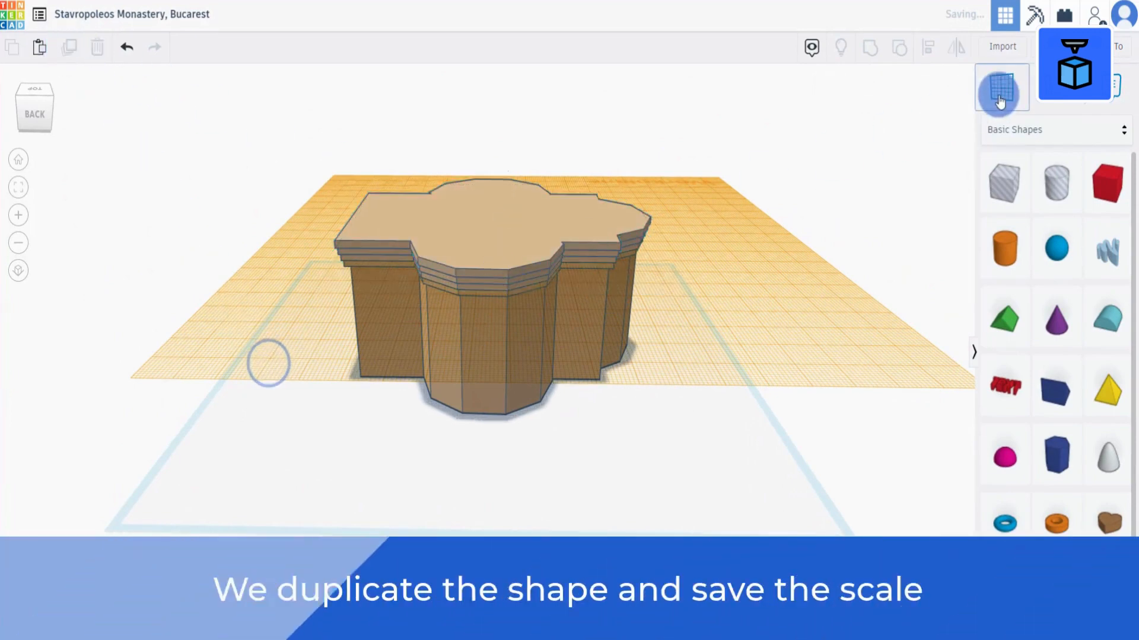
left_click(715, 359)
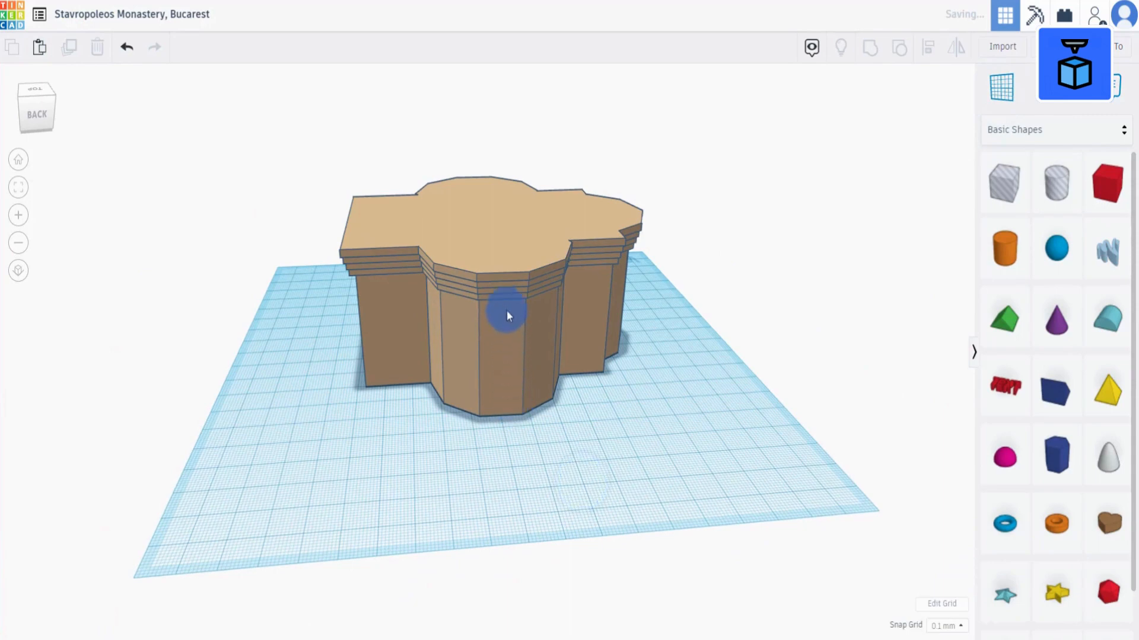
- Colour the topmost cornice slab red, leaving the slabs below it tan
left_click(506, 302)
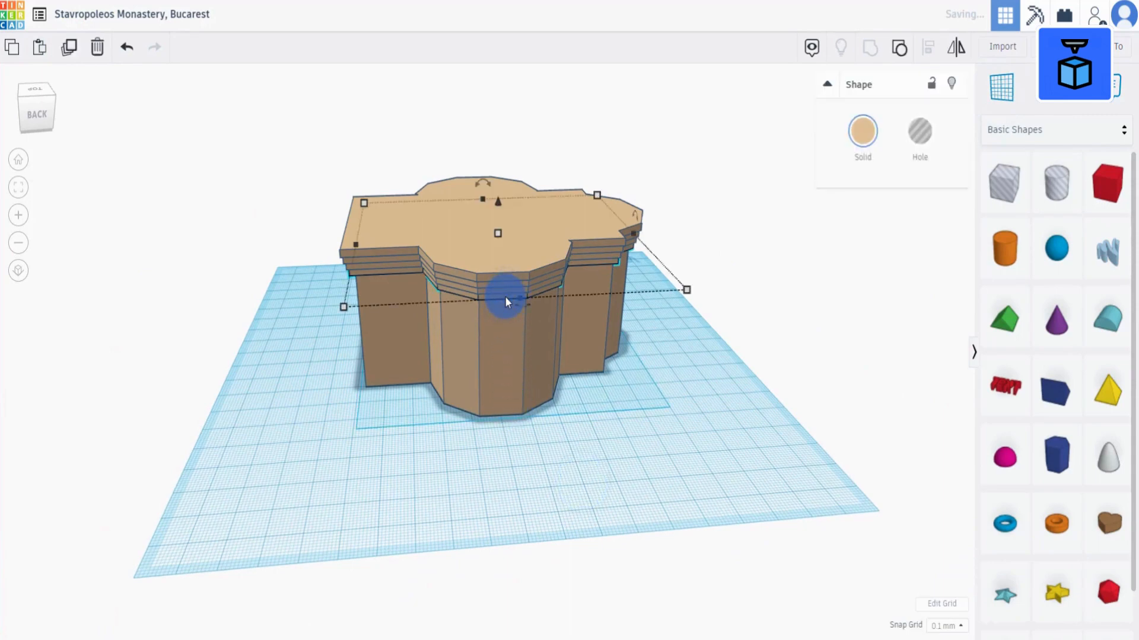
left_click(500, 275)
left_click(868, 143)
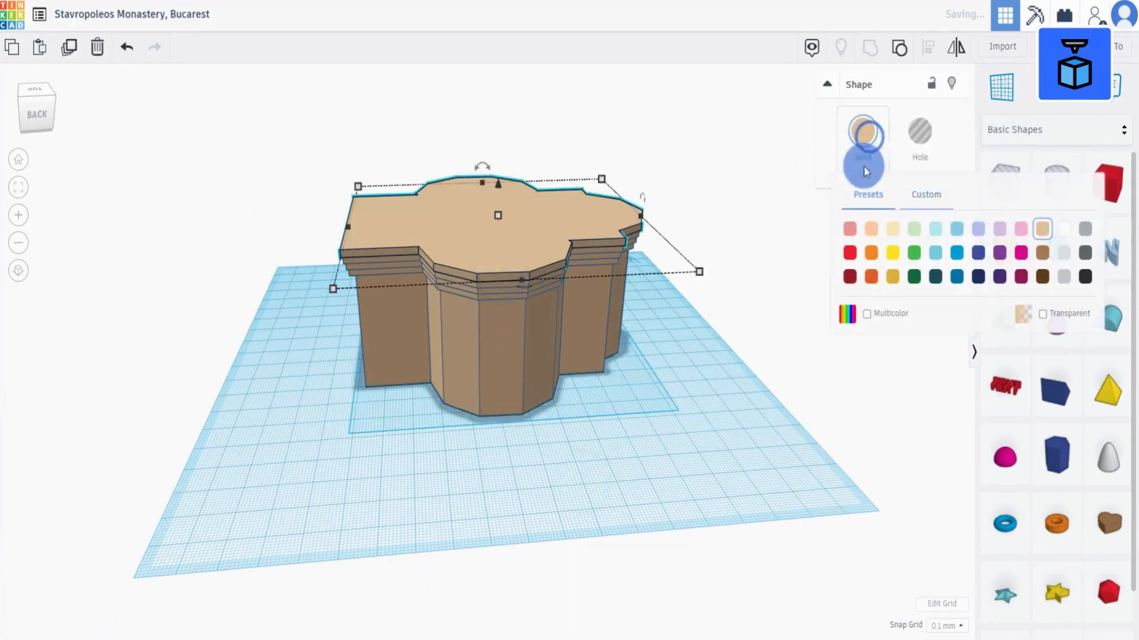
left_click(848, 249)
- Group the main body with all the cornice slabs and enable Multicolor so the group keeps its separate colours
right_click_drag(640, 357, 432, 340)
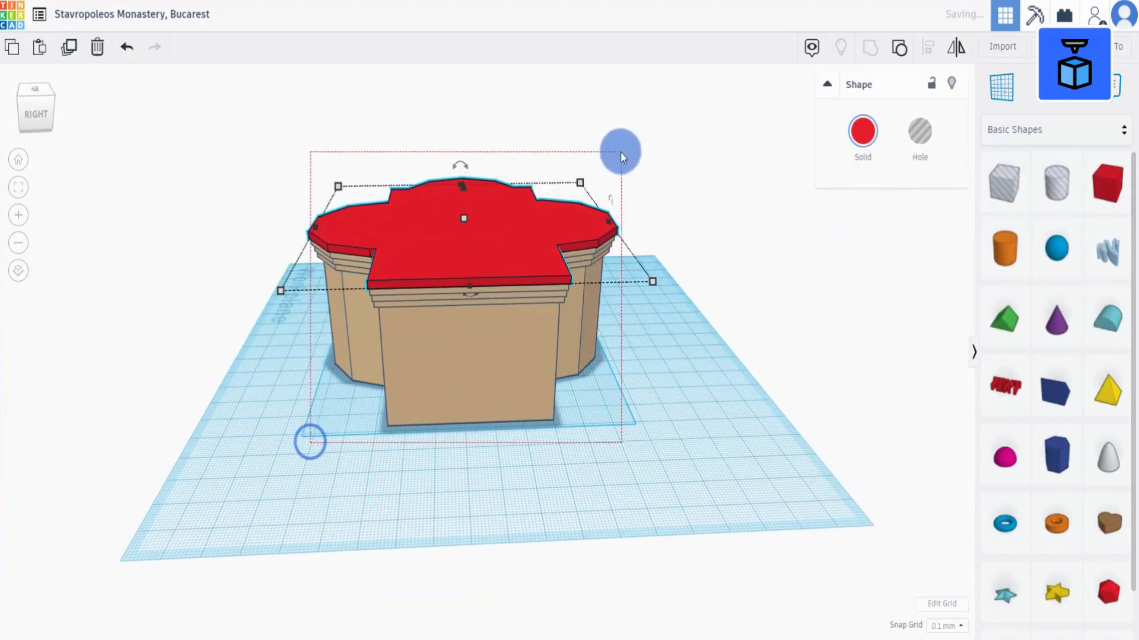
right_click_drag(620, 152, 752, 209)
key("ctrl+a")
left_click(867, 49)
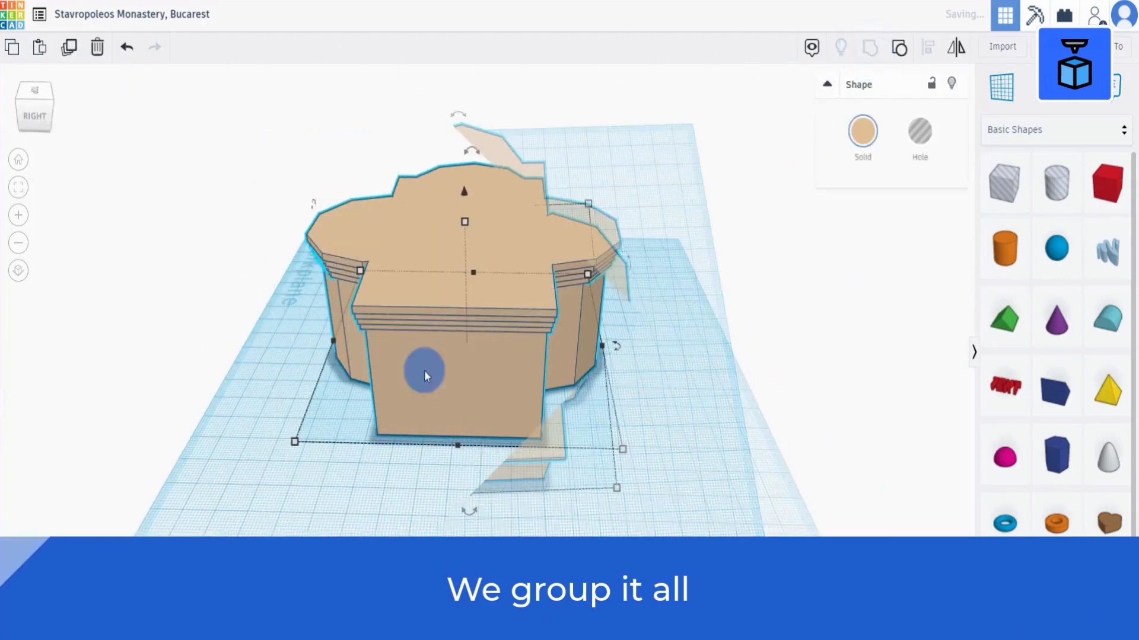
left_click(862, 131)
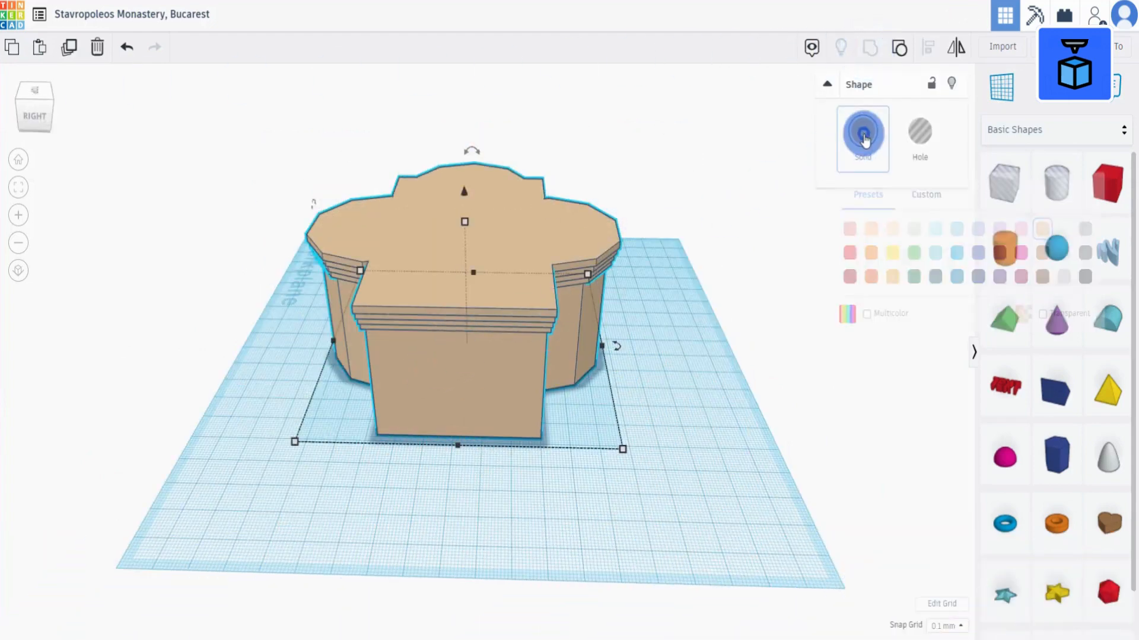
left_click(865, 314)
left_click(18, 161)
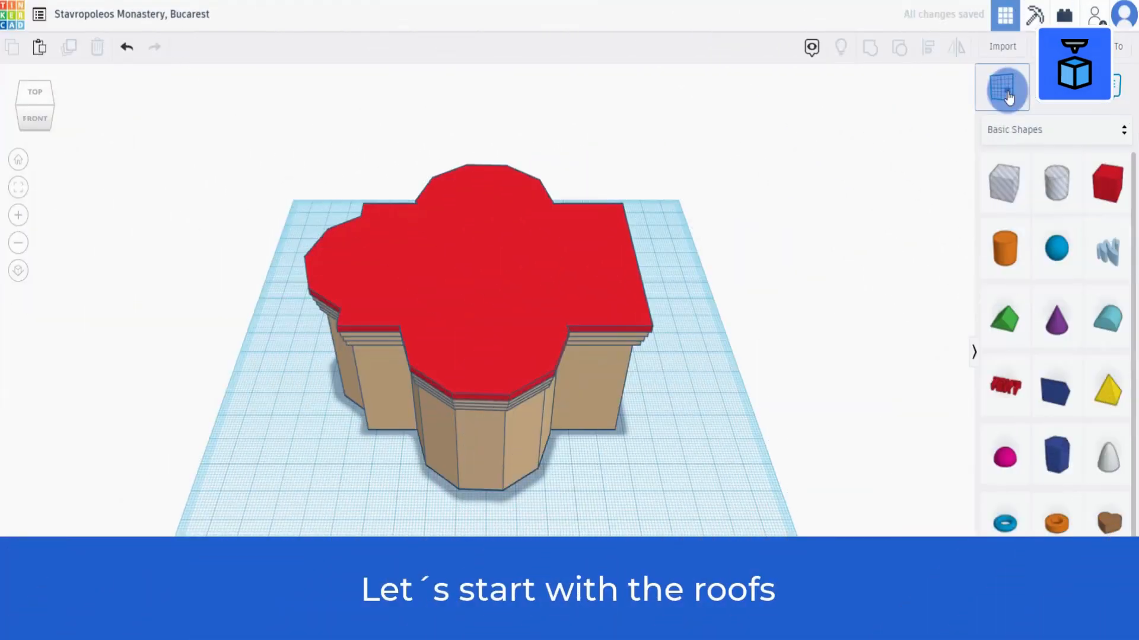
- Place the workplane on the red top face of the building and add a cone near its centre
left_click(882, 139)
left_click(482, 270)
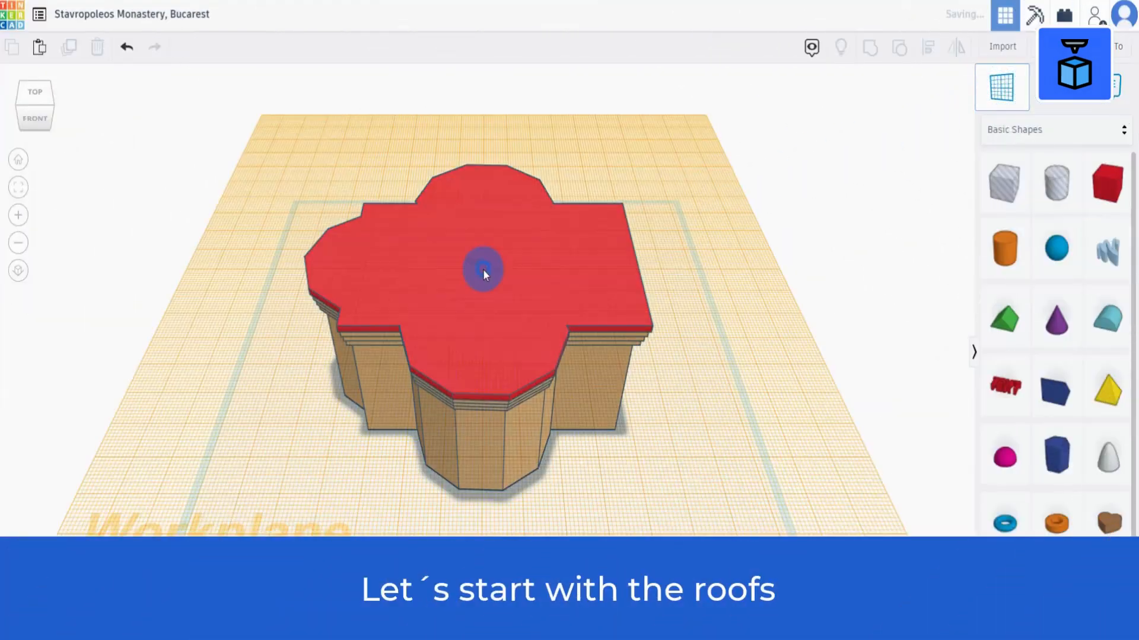
left_click(1009, 324)
left_click_drag(1056, 320, 475, 267)
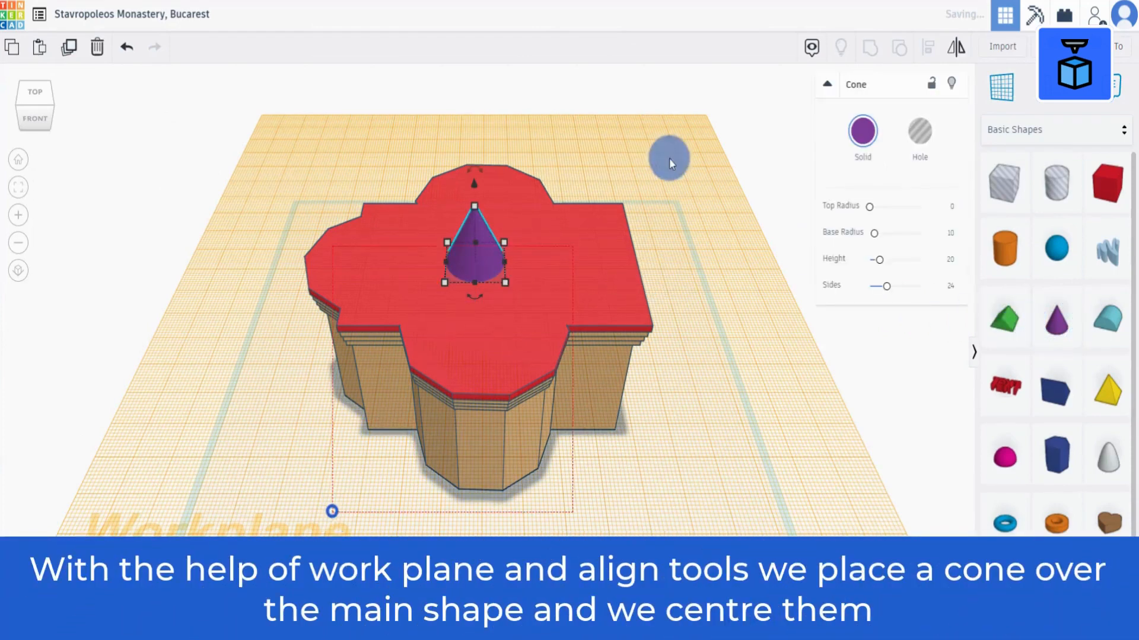
- Align the cone with the building body, centring it on both horizontal axes
key("ctrl+a")
left_click(925, 45)
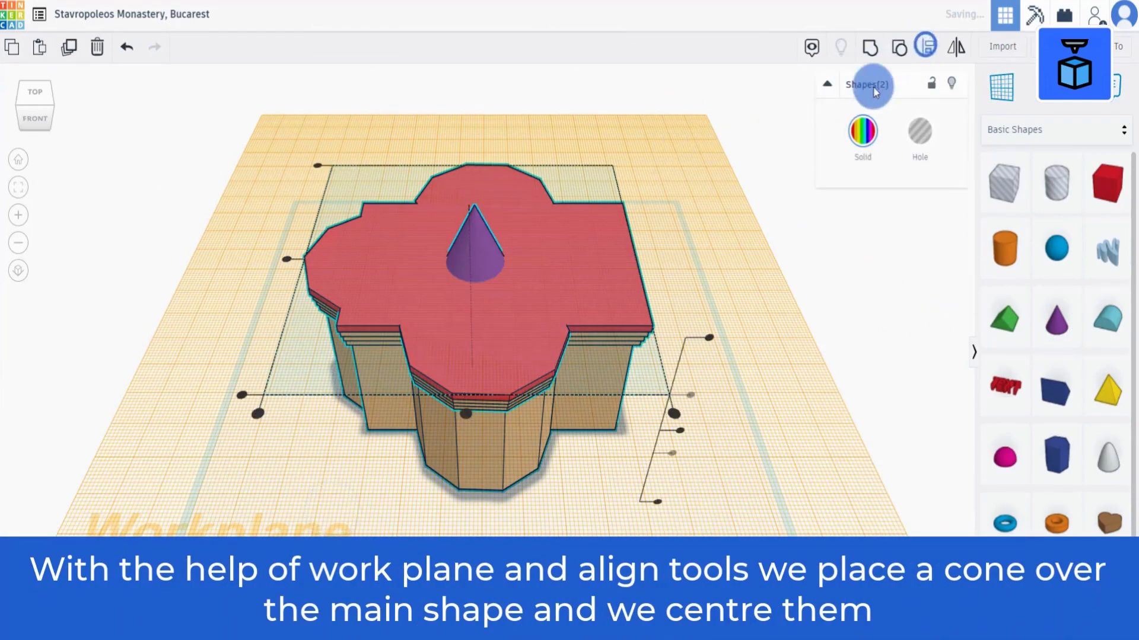
left_click(465, 413)
left_click(286, 260)
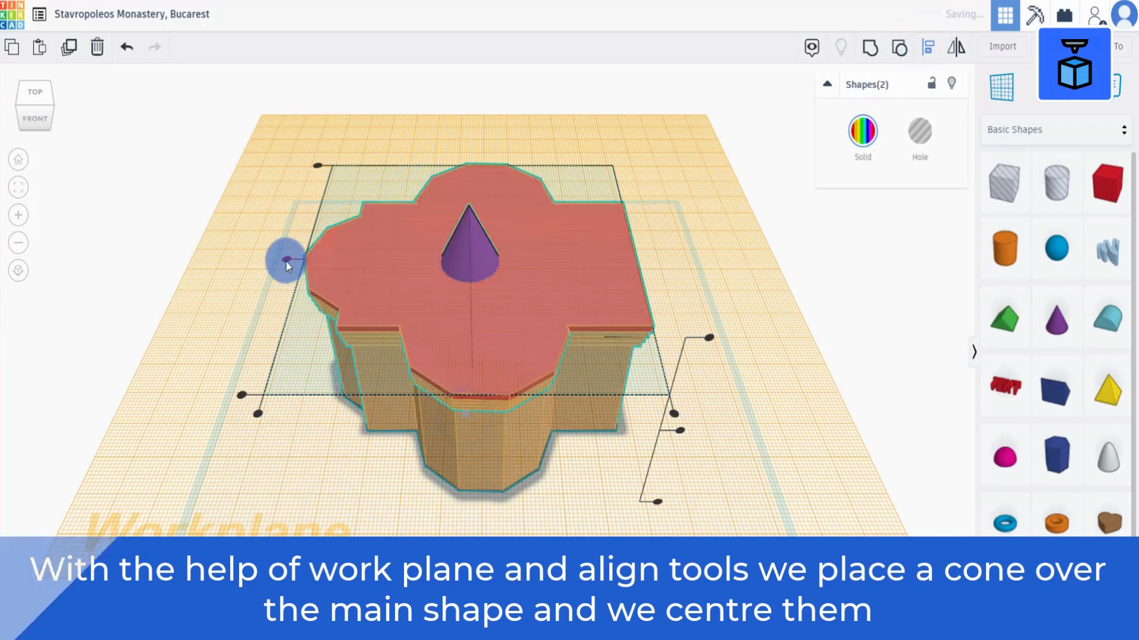
left_click(660, 305)
- Set the cone's sides to 4 and rotate it 45° about its vertical axis
left_click(482, 267)
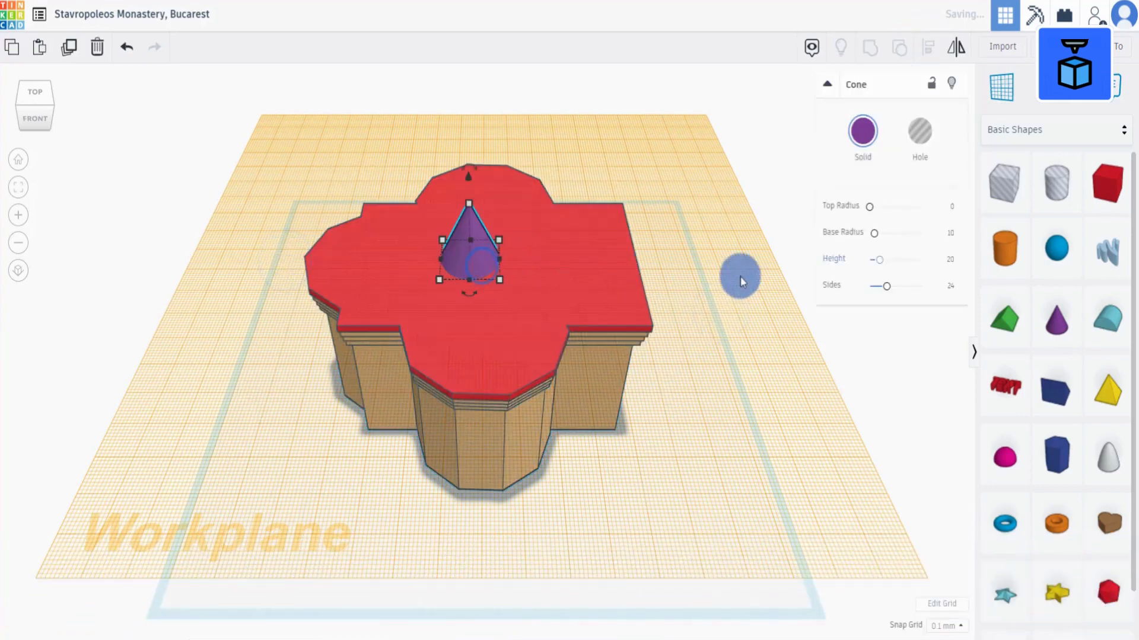
left_click(949, 284)
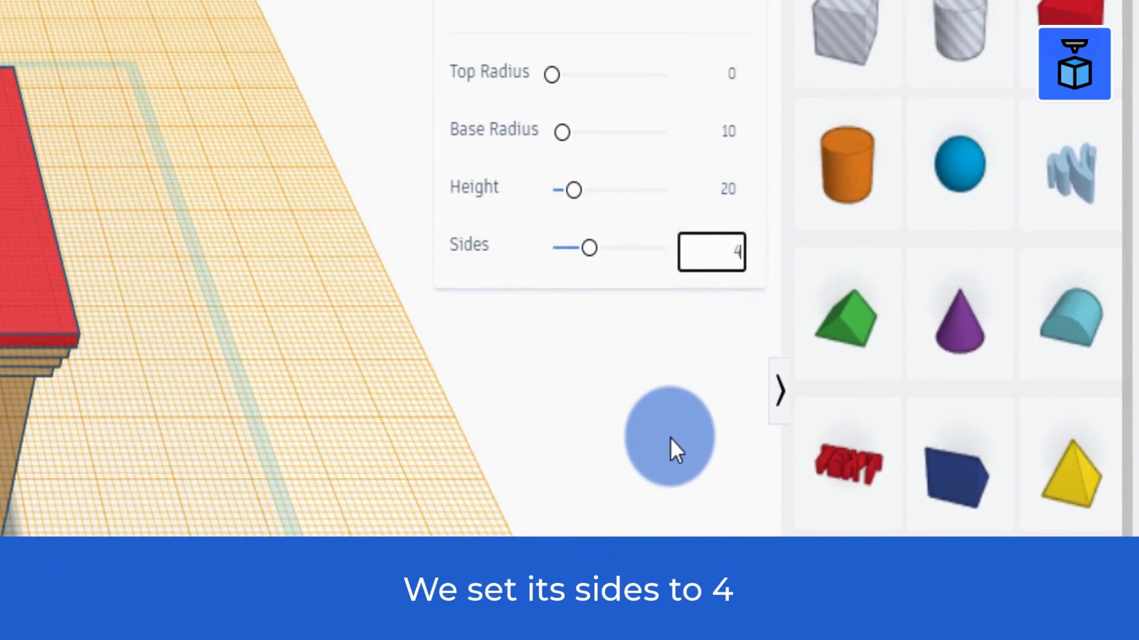
left_click(185, 535)
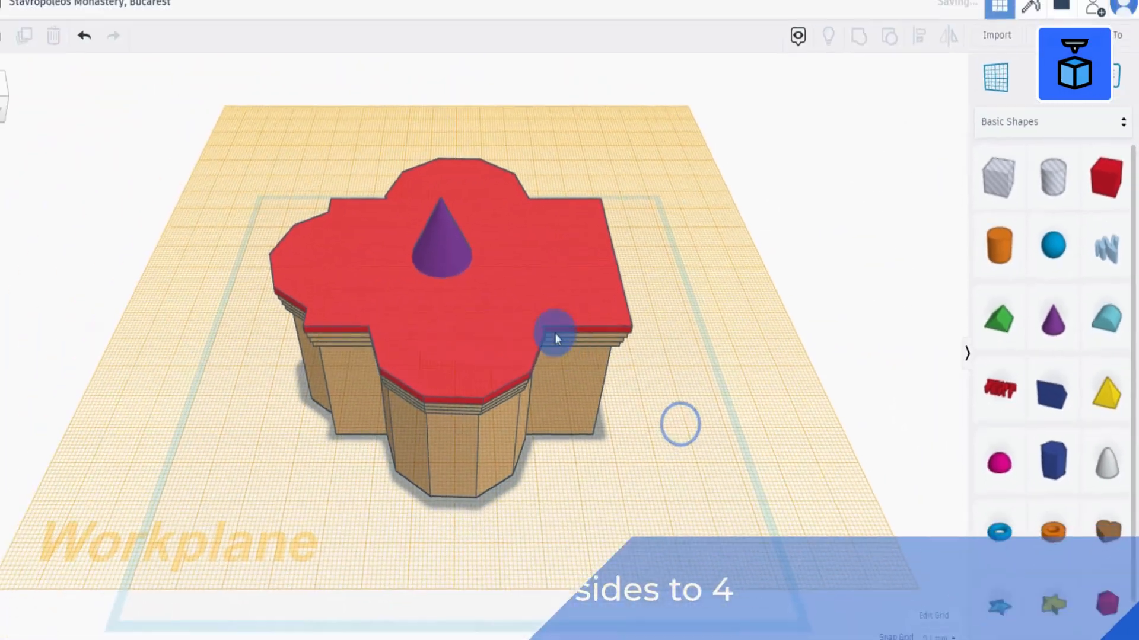
left_click(475, 257)
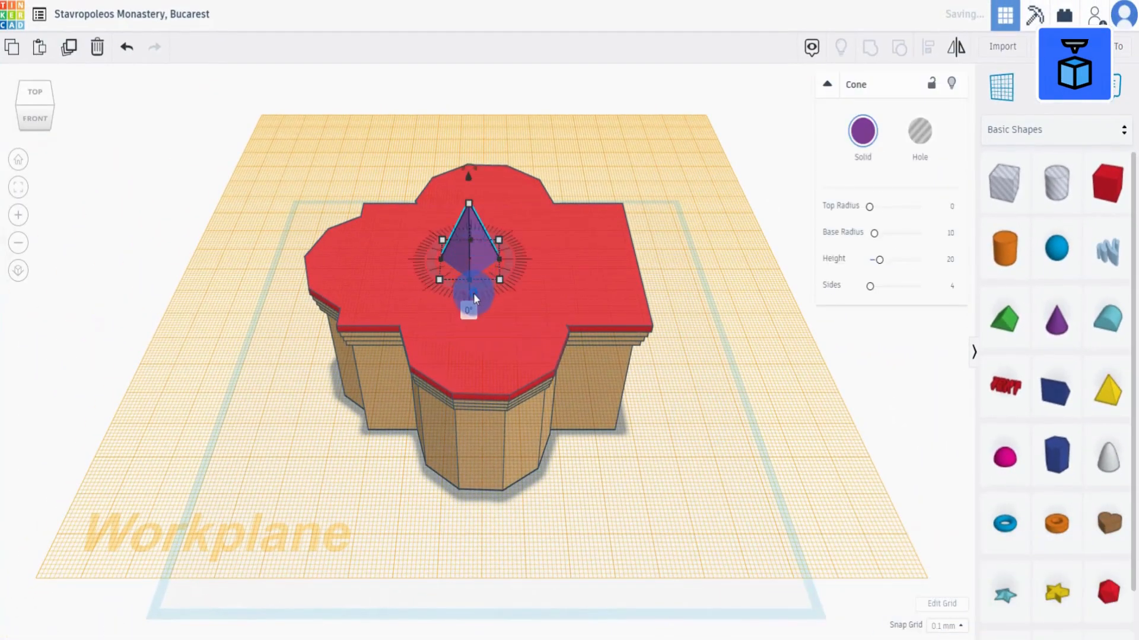
left_click(469, 310)
type("45")
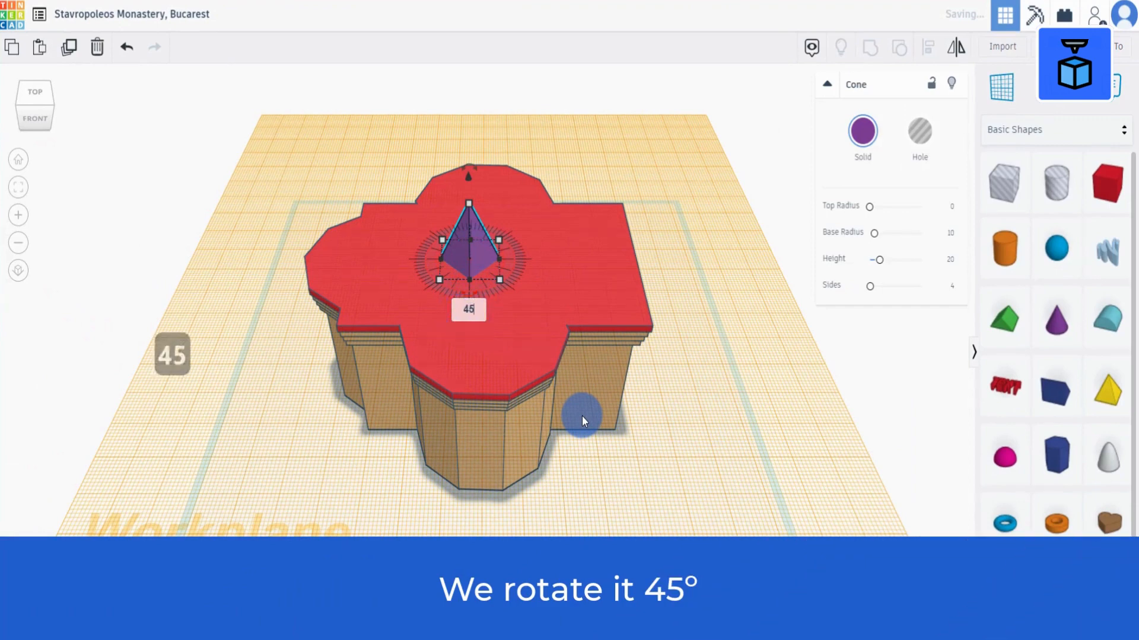
key("Return")
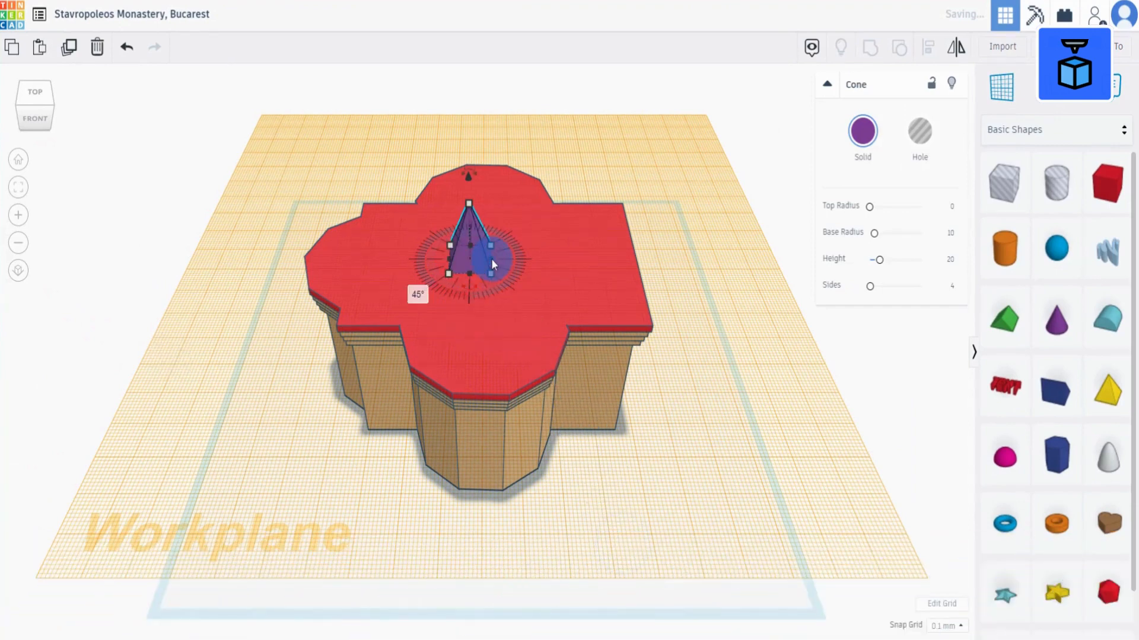
- Stretch the four-sided cone to about 97.20 mm long and widen it to both long edges of the rectangular roof area
left_click_drag(491, 272, 639, 270)
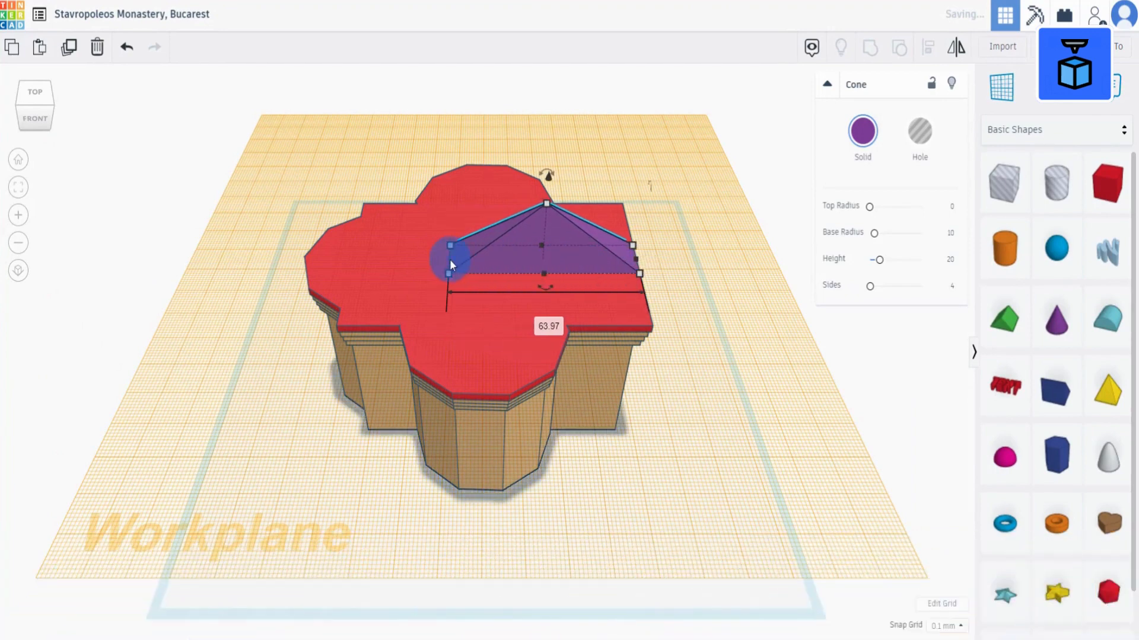
left_click_drag(449, 259, 353, 264)
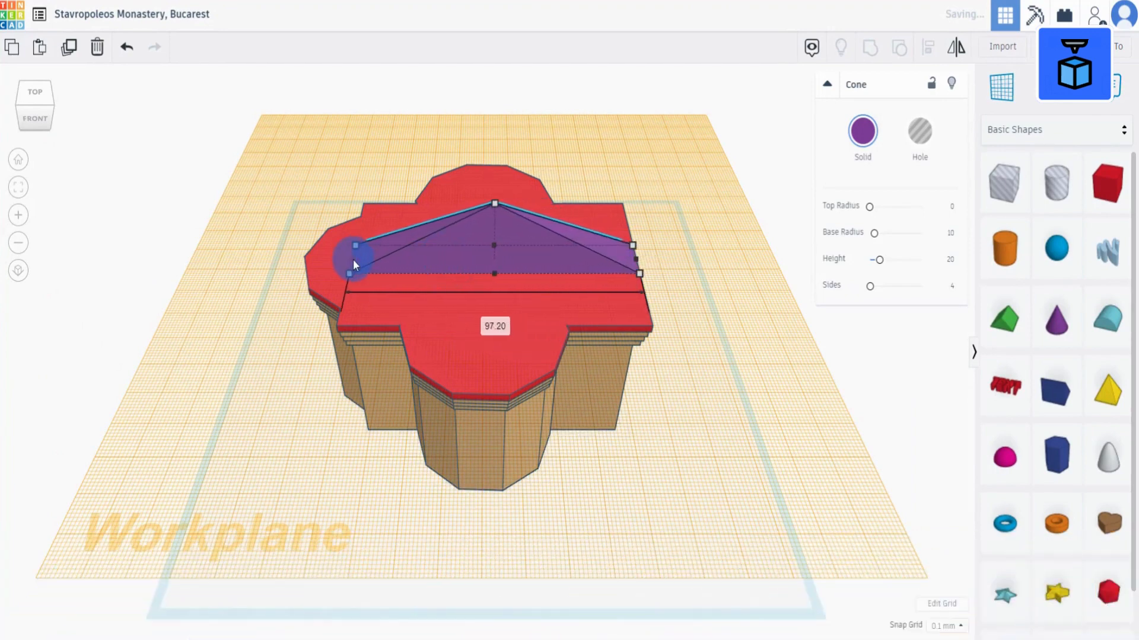
left_click_drag(496, 272, 489, 325)
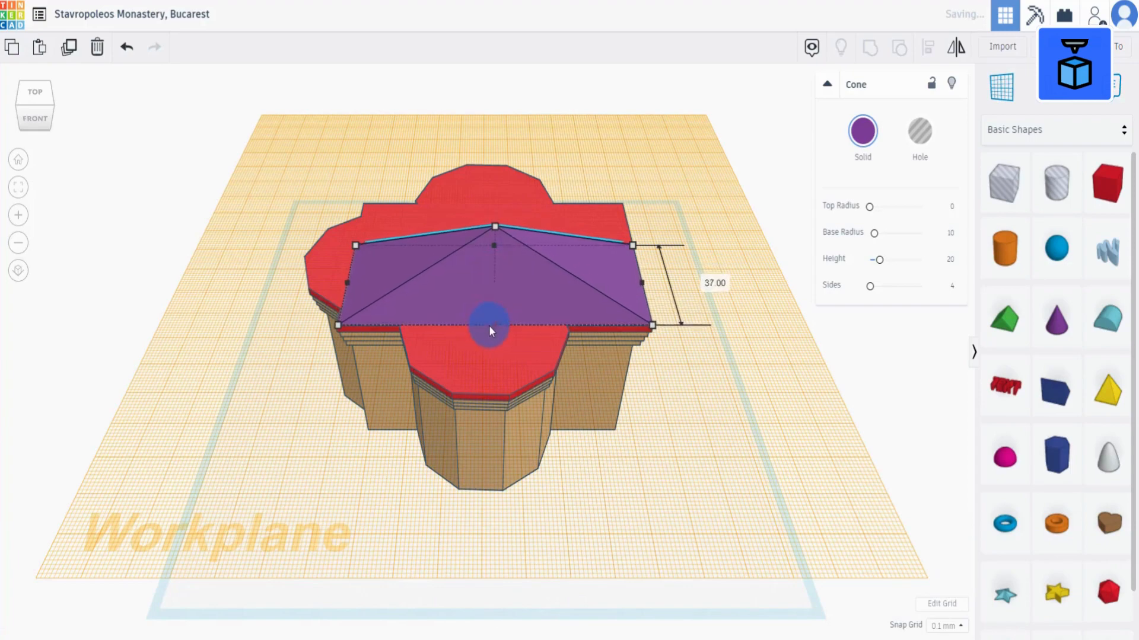
right_click_drag(425, 339, 491, 256)
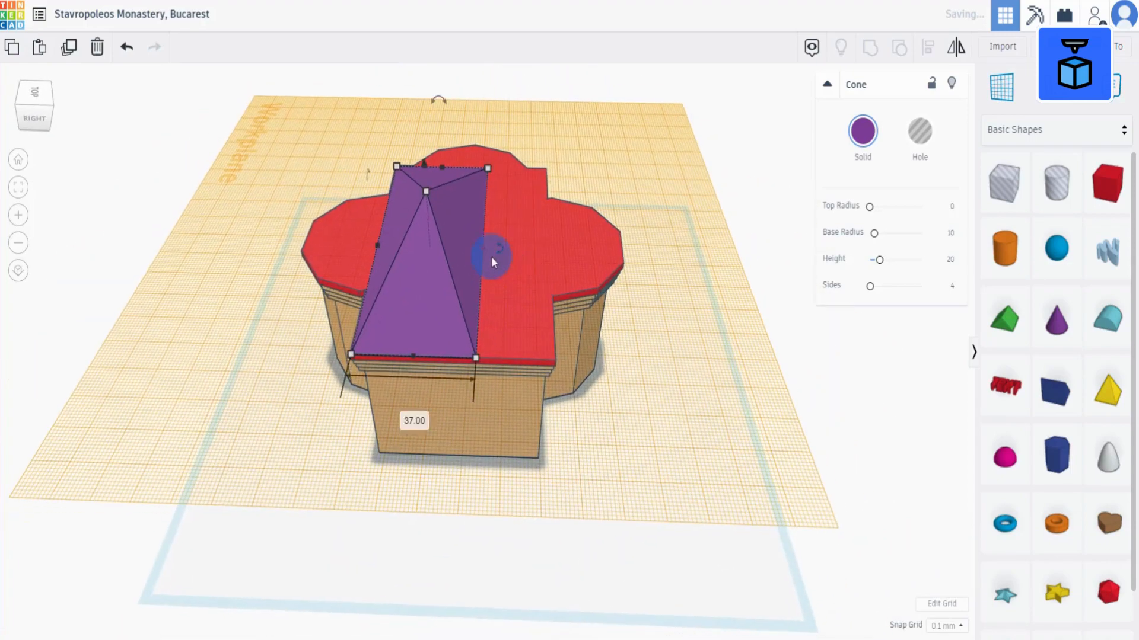
left_click_drag(513, 253, 558, 279)
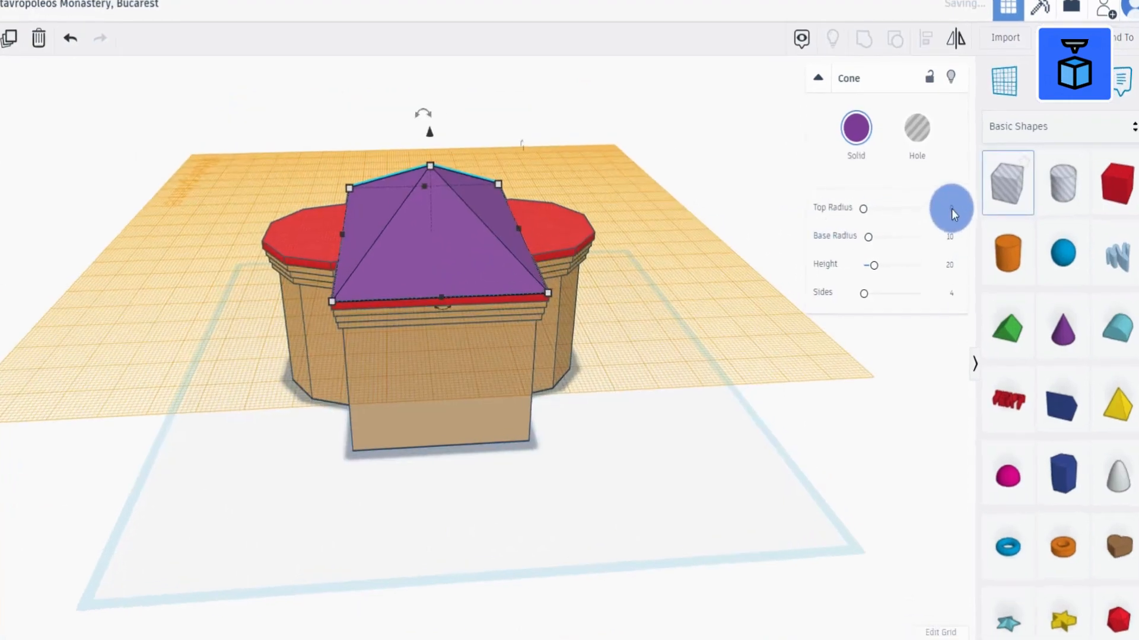
- Set the pyramid roof's top radius to 2.87 and its height to 8.70 mm
left_click(951, 207)
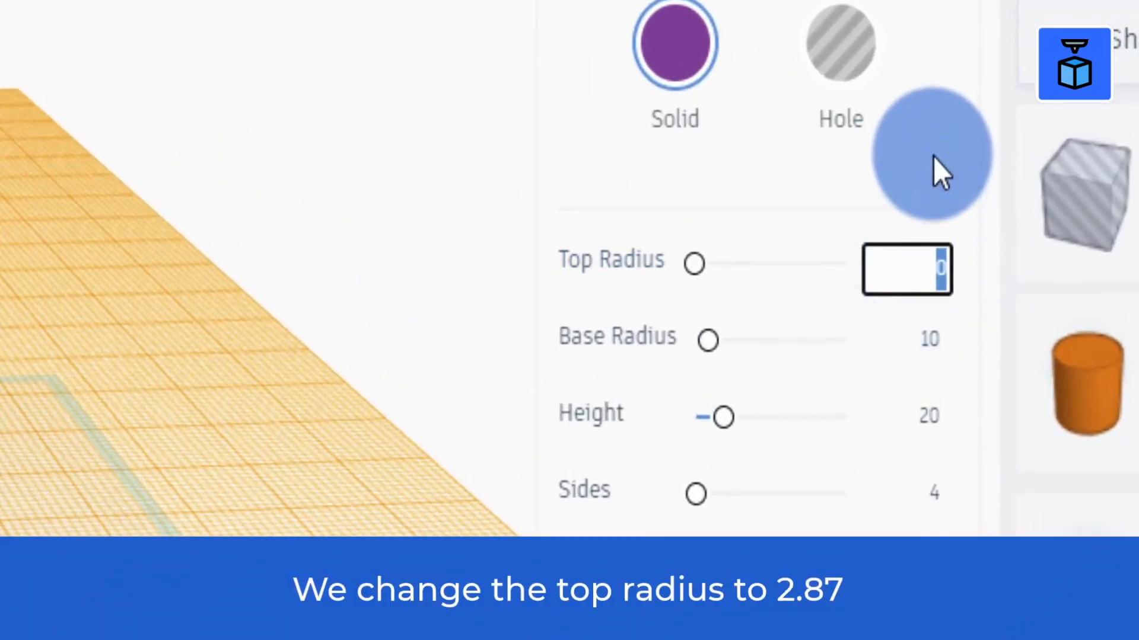
type("2.87")
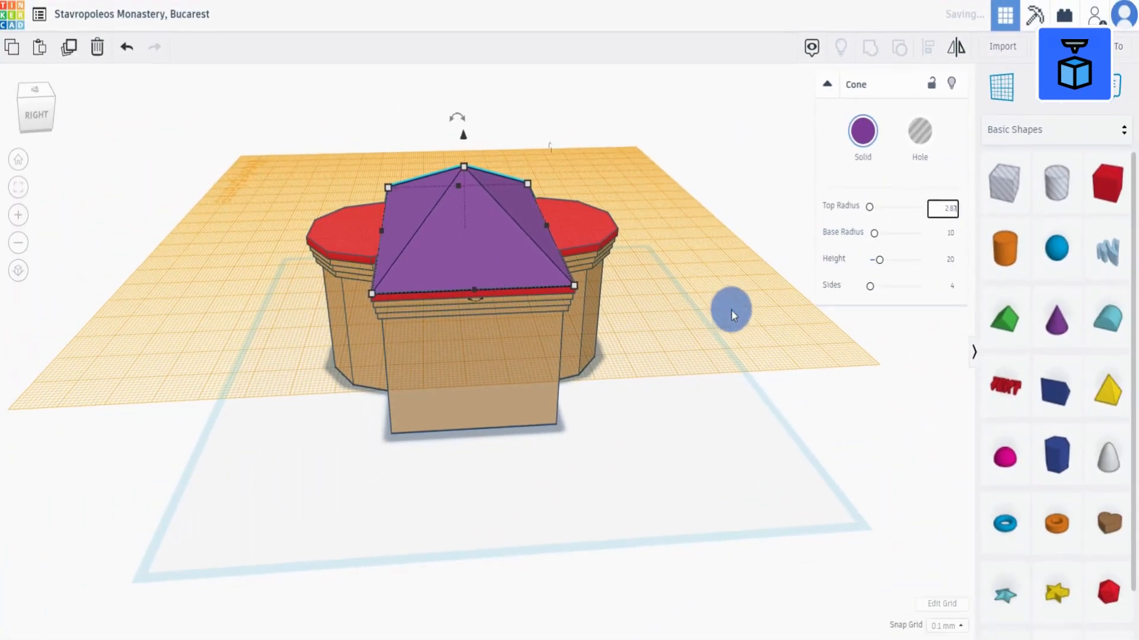
left_click(716, 310)
right_click_drag(517, 240, 606, 219)
left_click(516, 210)
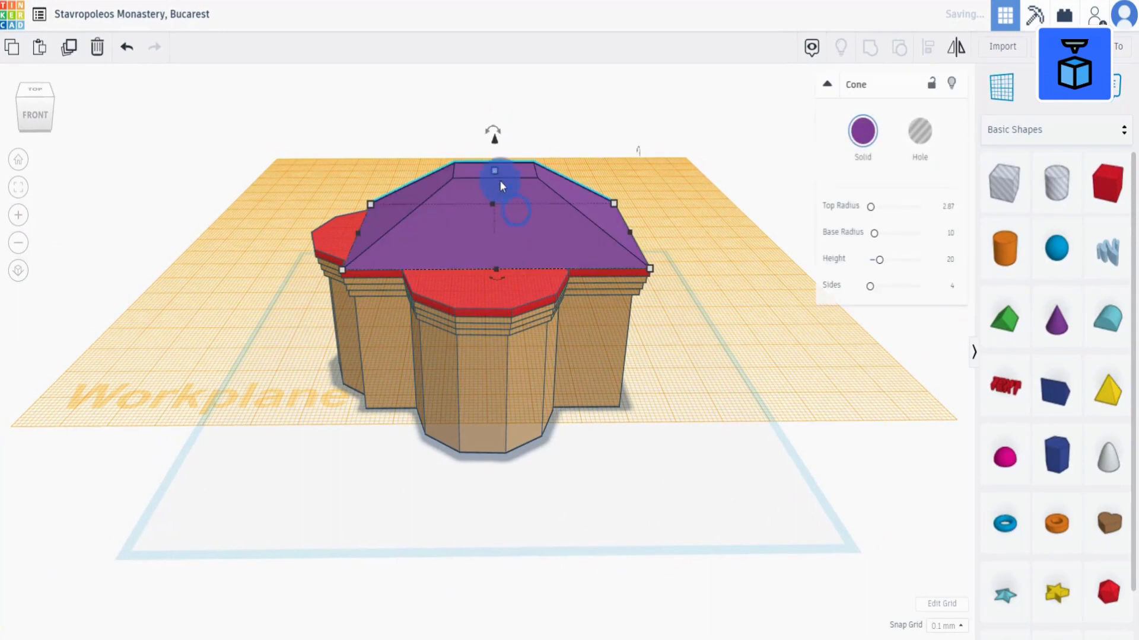
left_click(571, 207)
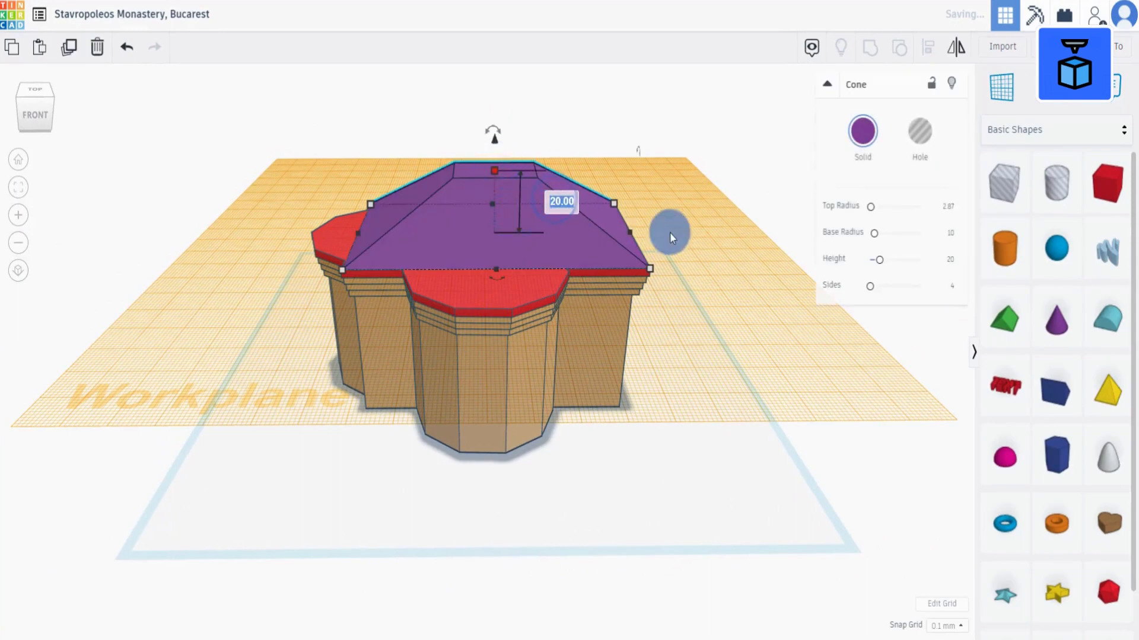
type("8.70")
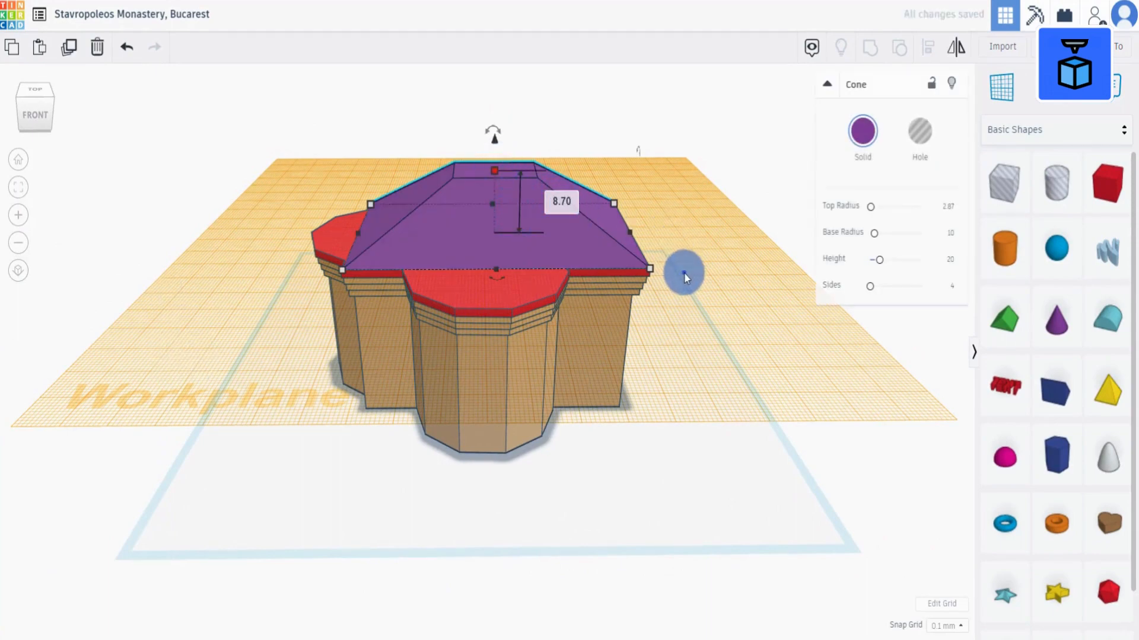
- Colour the hipped main roof red to match the slab beneath it
right_click_drag(684, 272, 666, 258)
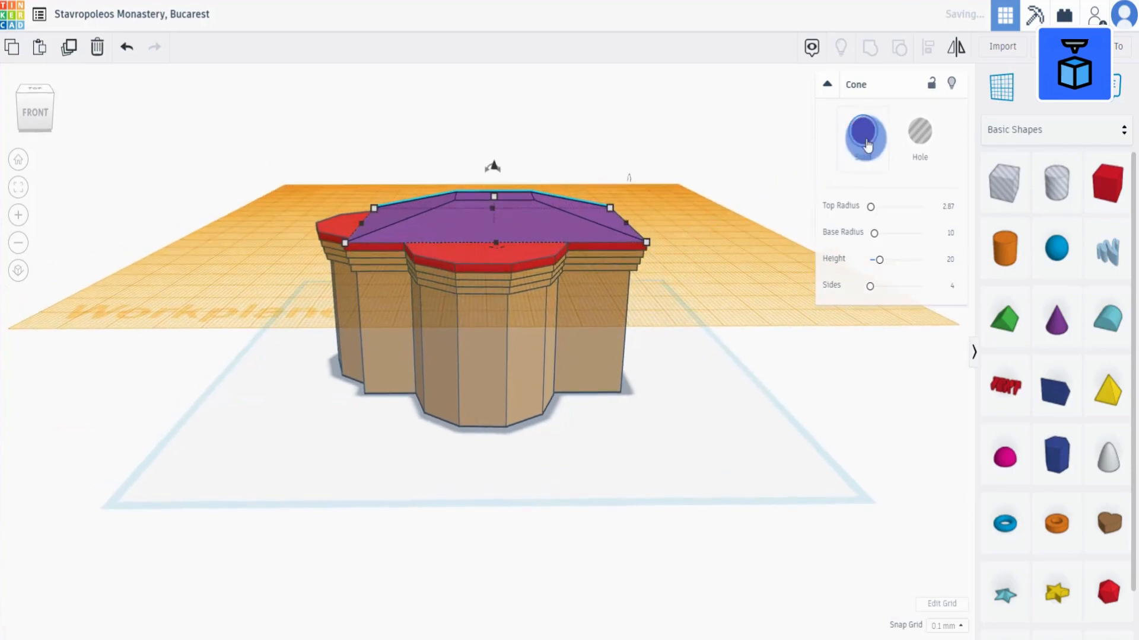
left_click(863, 135)
left_click(849, 253)
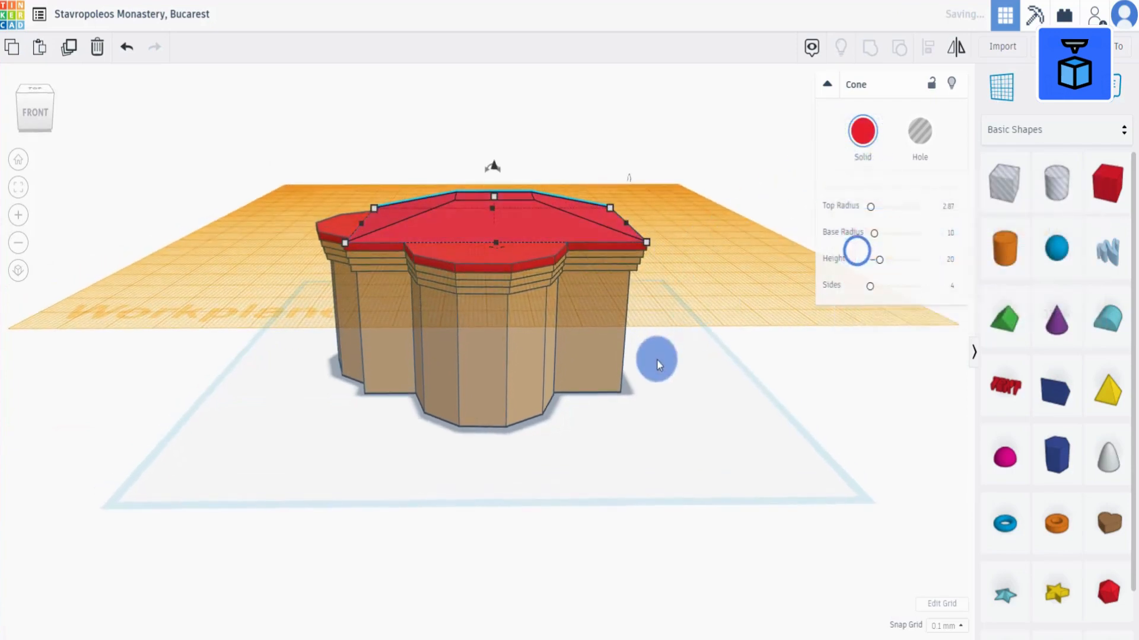
right_click_drag(657, 359, 658, 373)
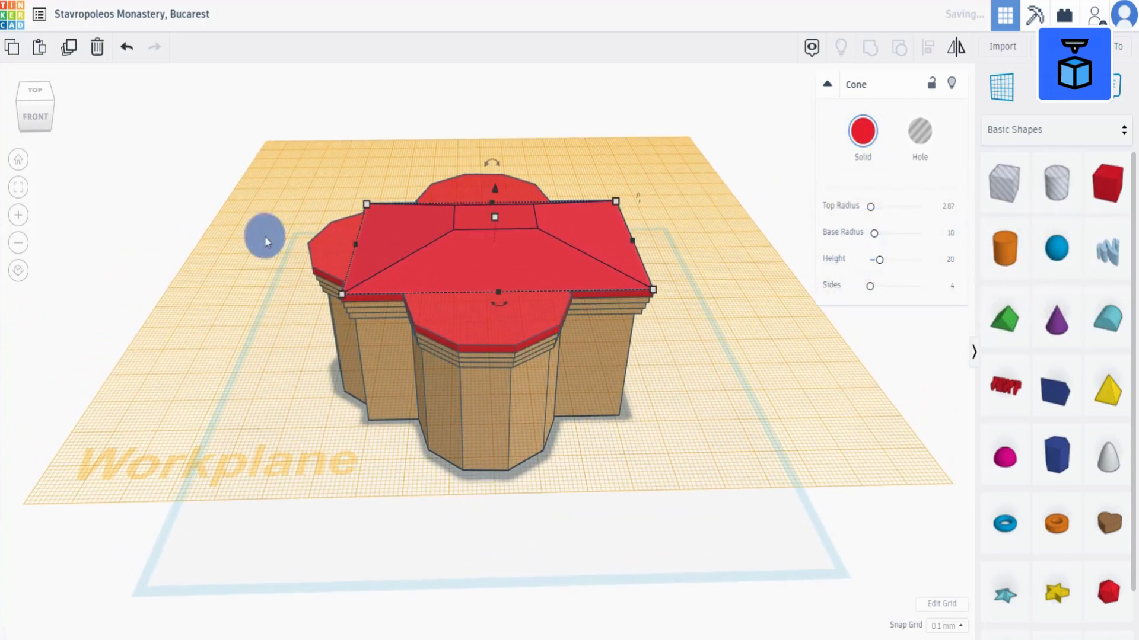
- Add a paraboloid on top of the front lobe and set its steps to 10
left_click_drag(1110, 457, 486, 306)
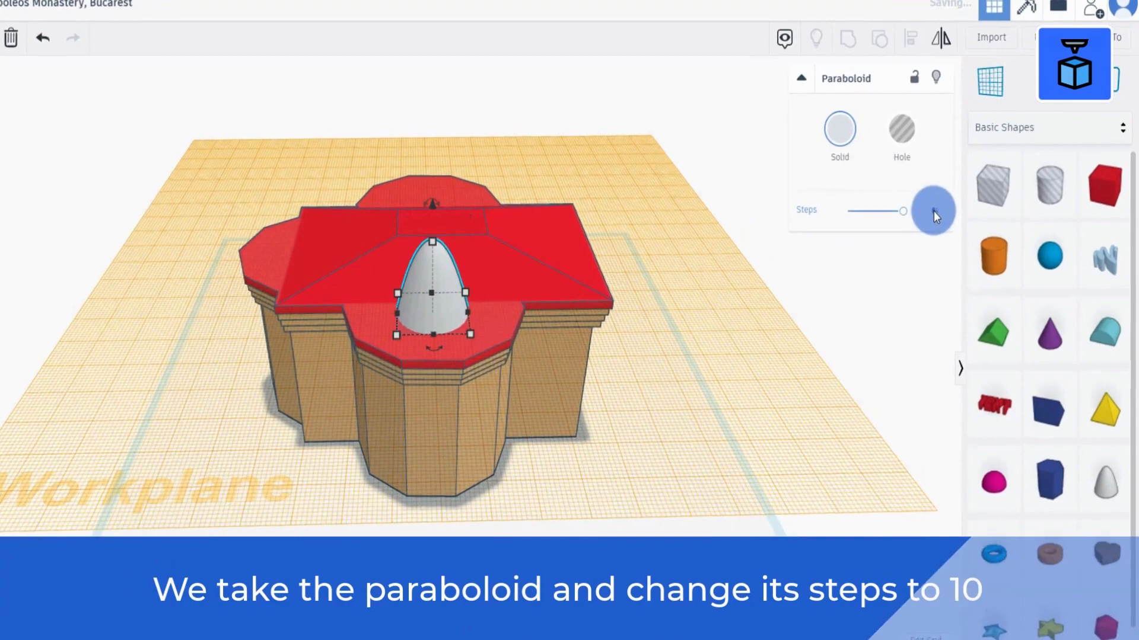
left_click(948, 206)
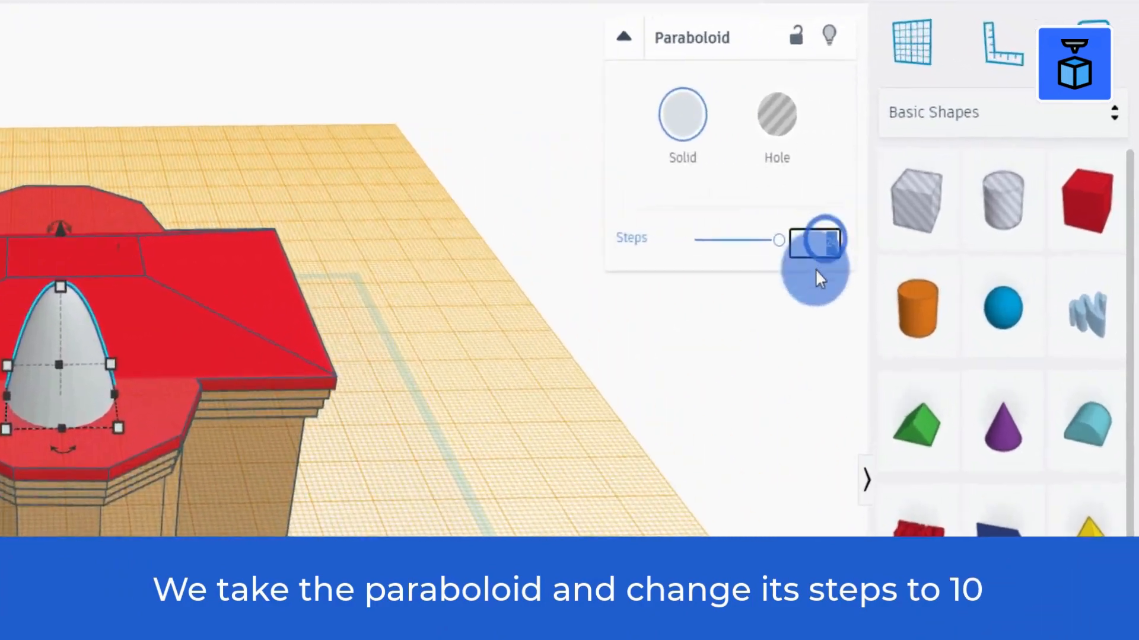
type("10")
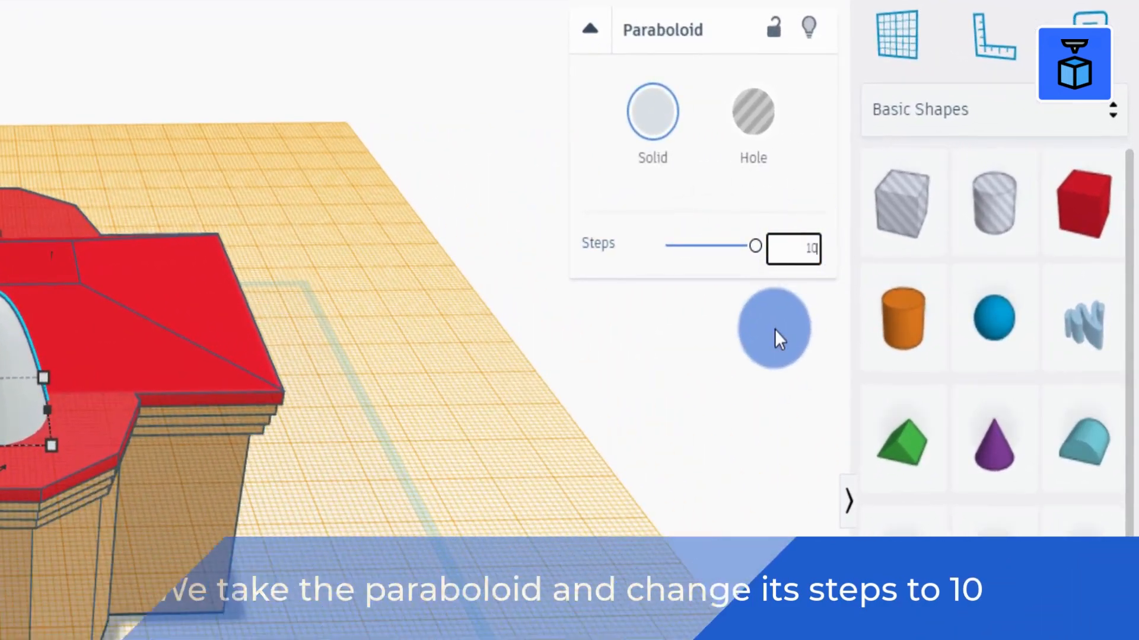
left_click(462, 456)
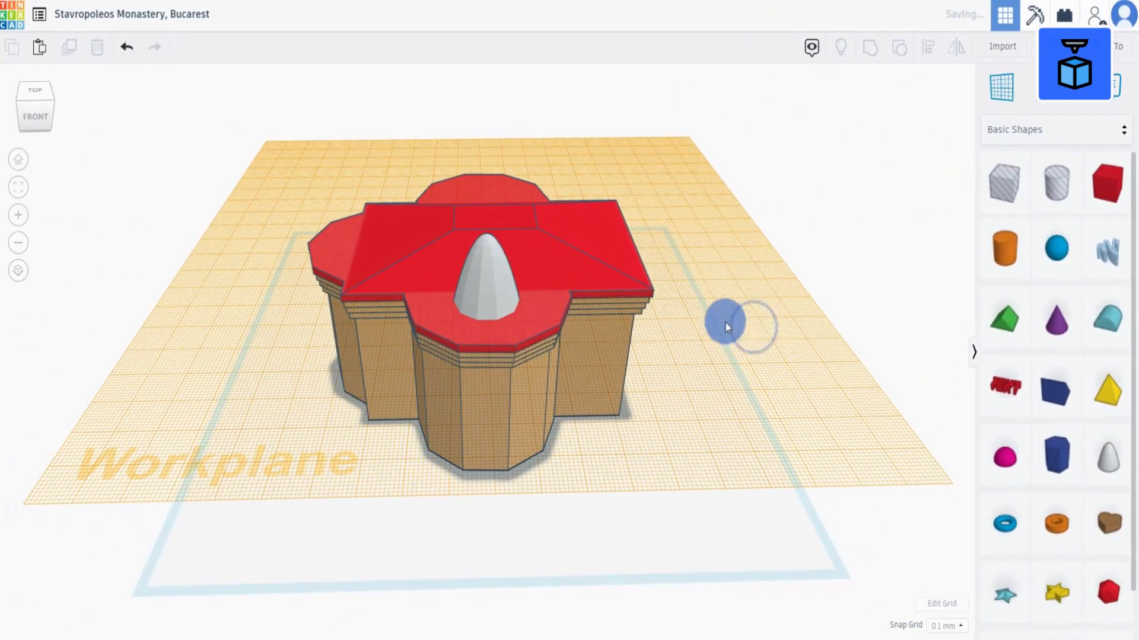
- Resize the paraboloid on the front lobe to 52.40 by 50.00 mm and set its height to 5.50 mm
left_click(492, 273)
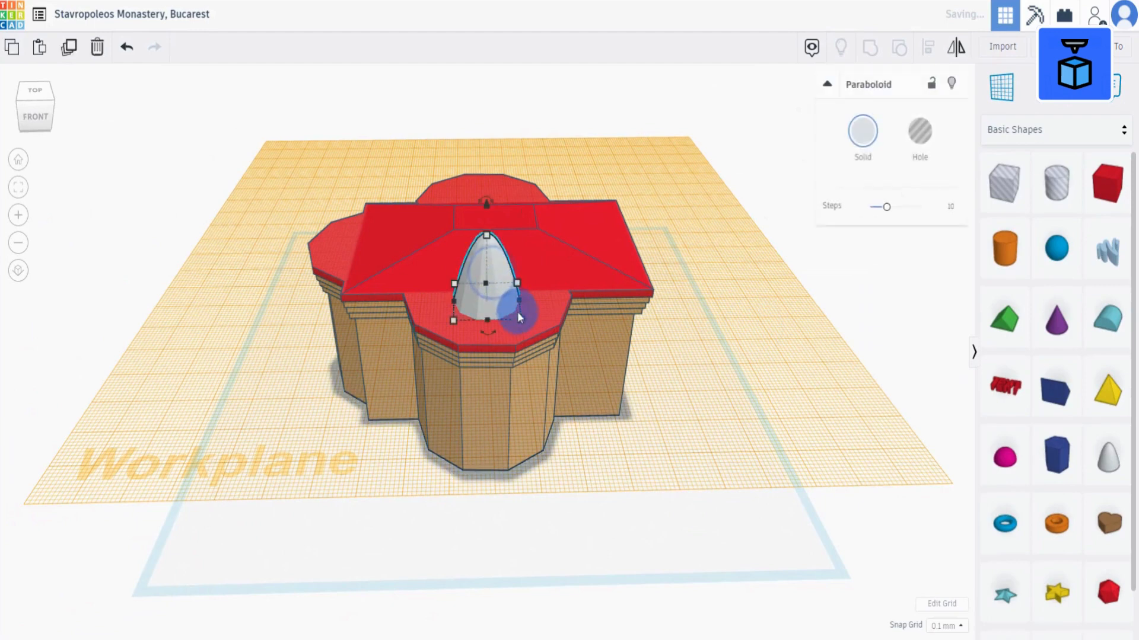
left_click(493, 366)
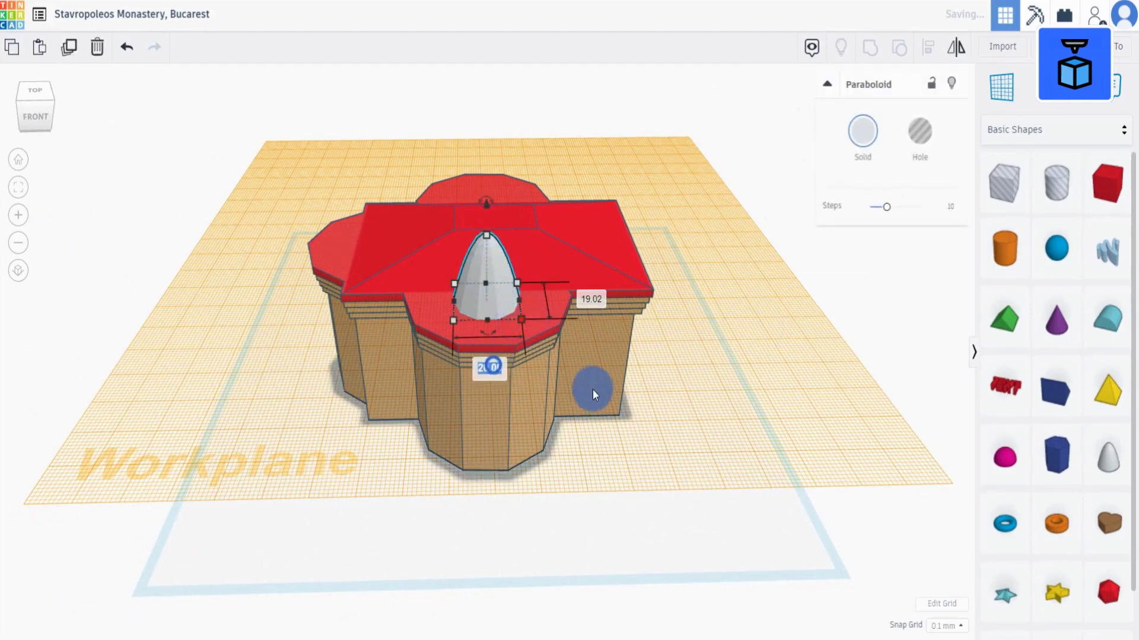
type("52.40")
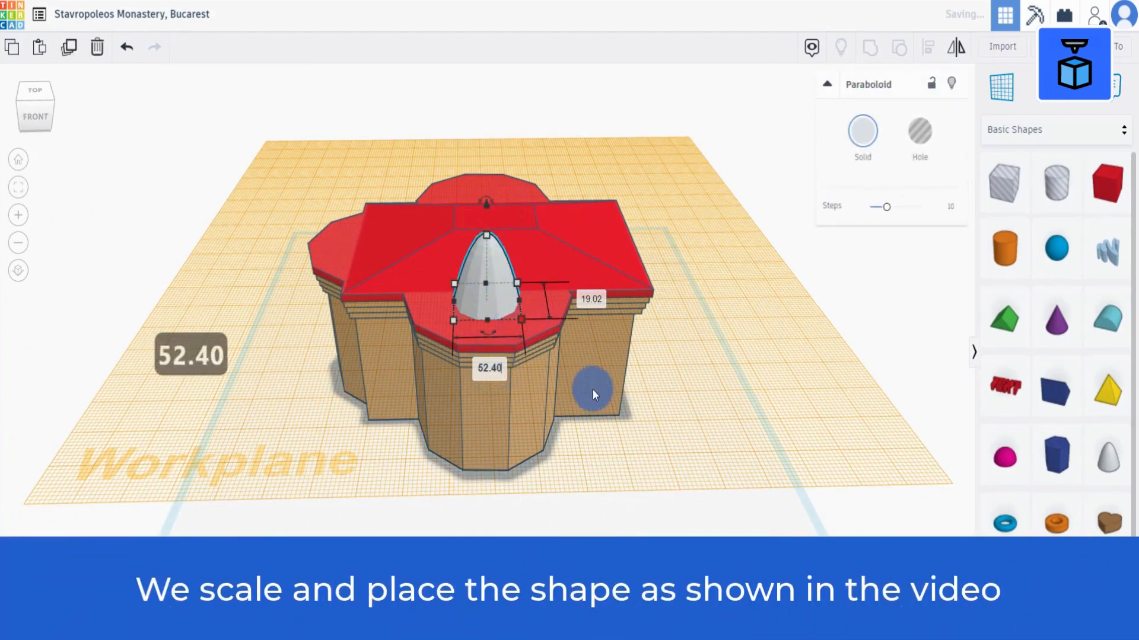
key("Return")
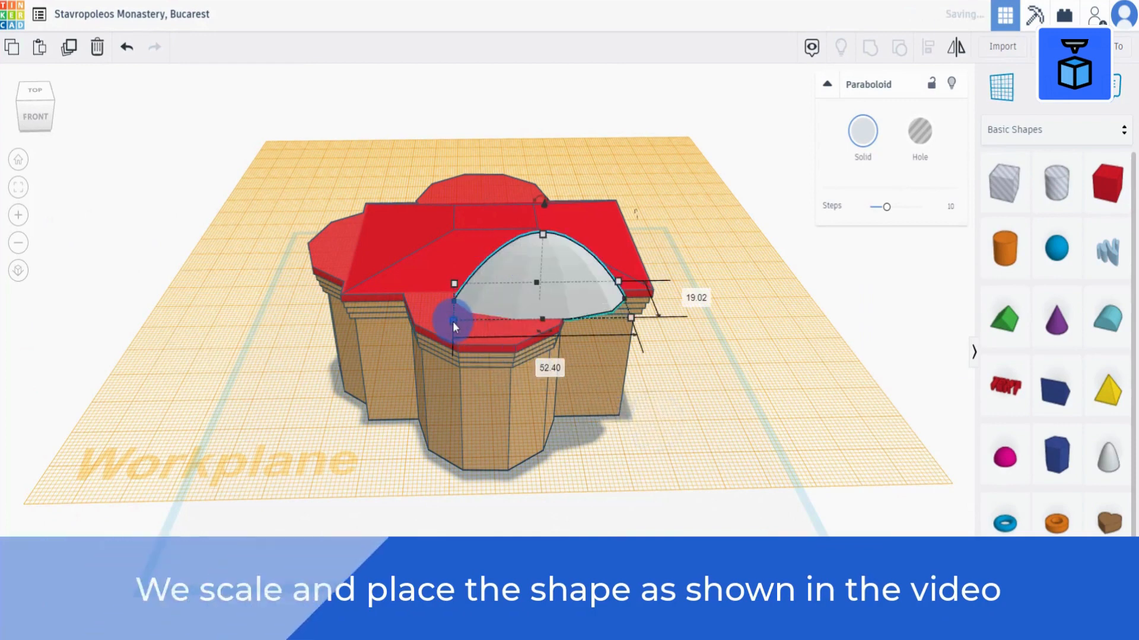
left_click(385, 305)
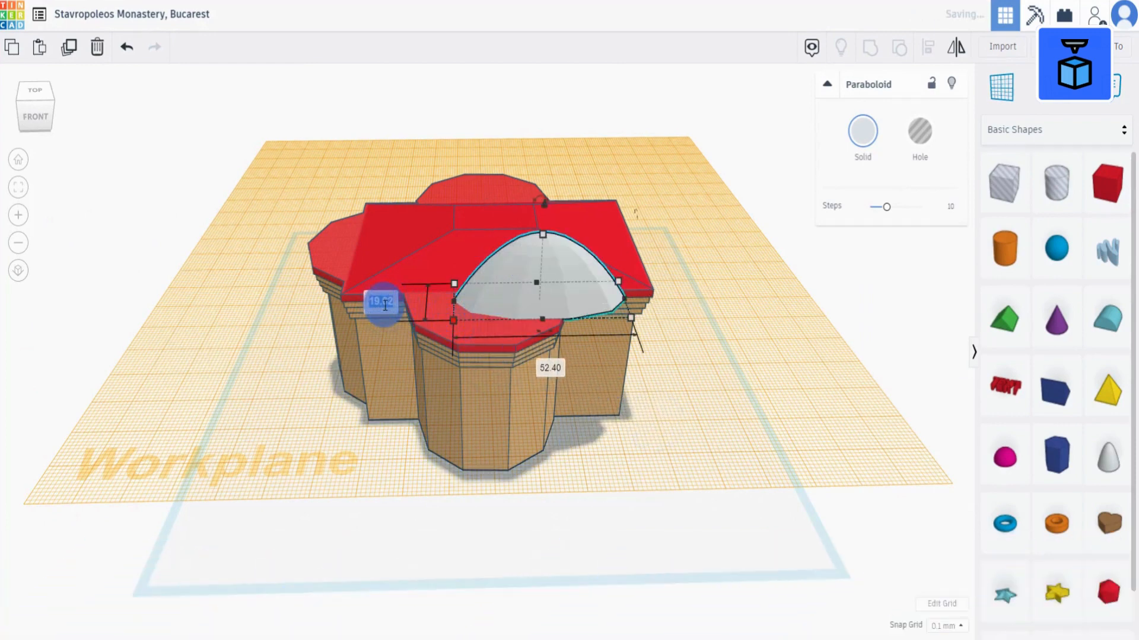
key("Return")
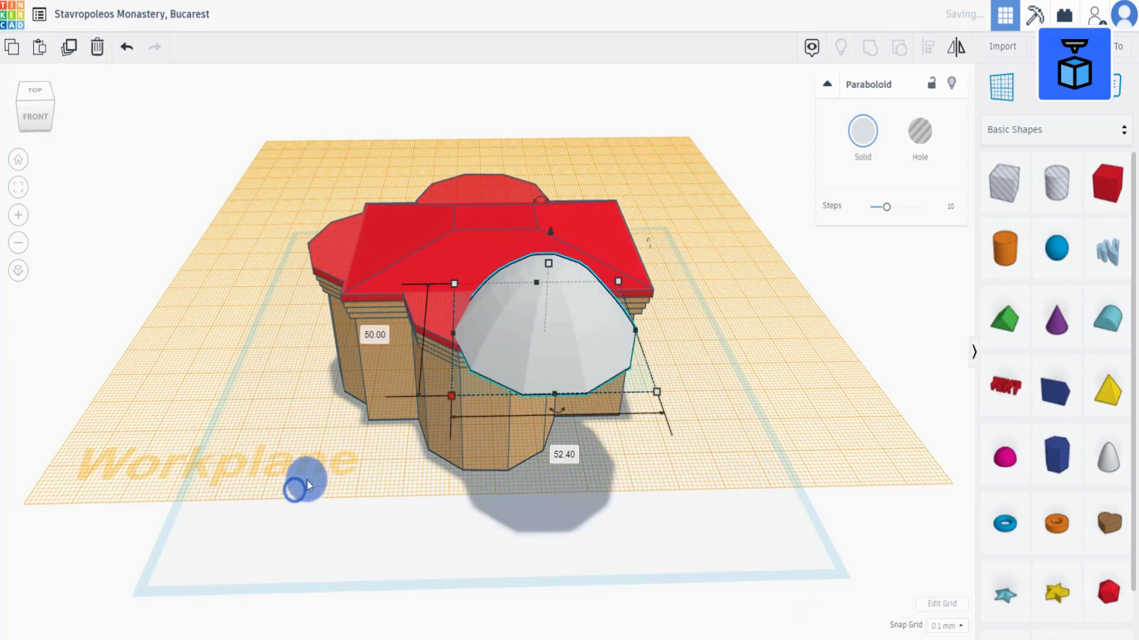
left_click(549, 265)
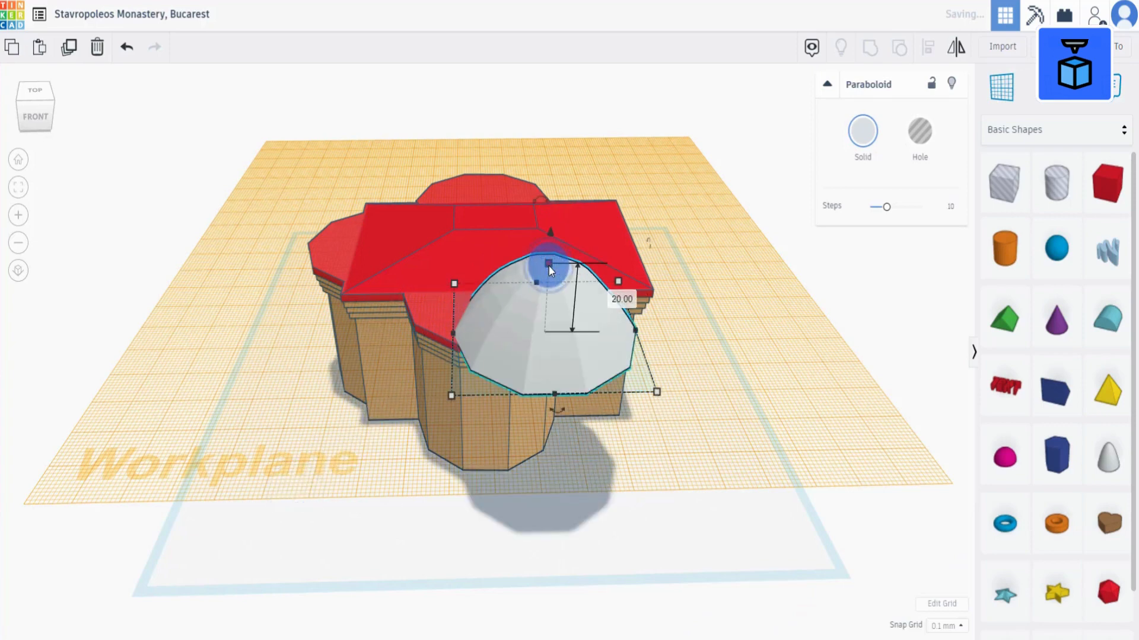
left_click(623, 298)
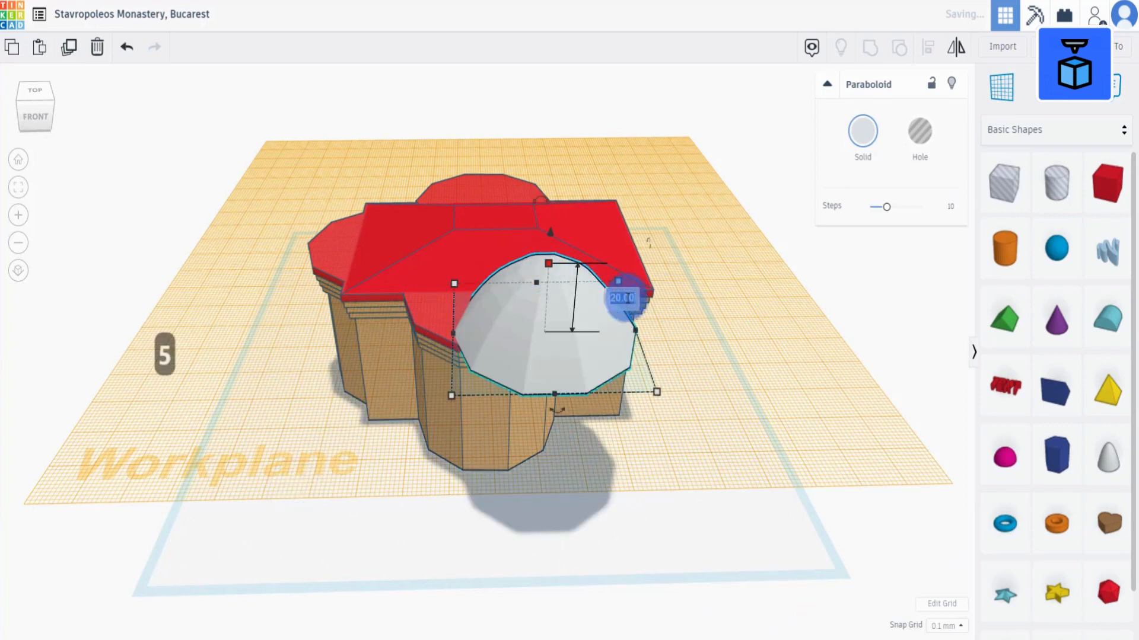
left_click(712, 376)
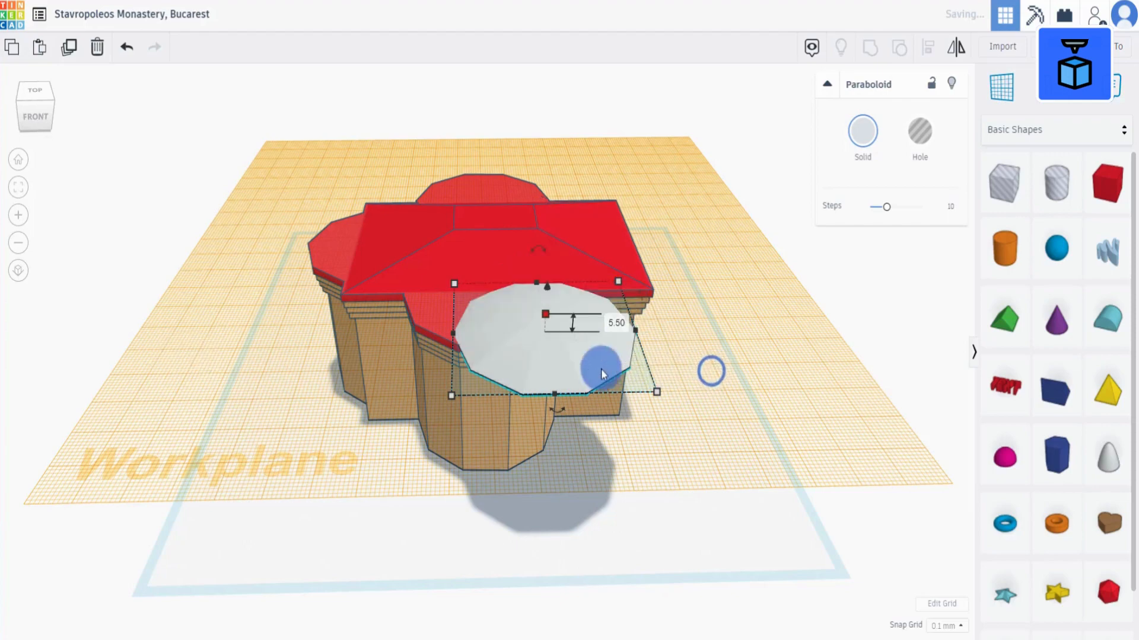
- Move the flattened paraboloid over the front lobe's roof slab and rotate it slightly so its facets follow the lobe's outline
left_click_drag(600, 369, 493, 311)
left_click_drag(492, 322, 494, 323)
right_click_drag(514, 355, 518, 414)
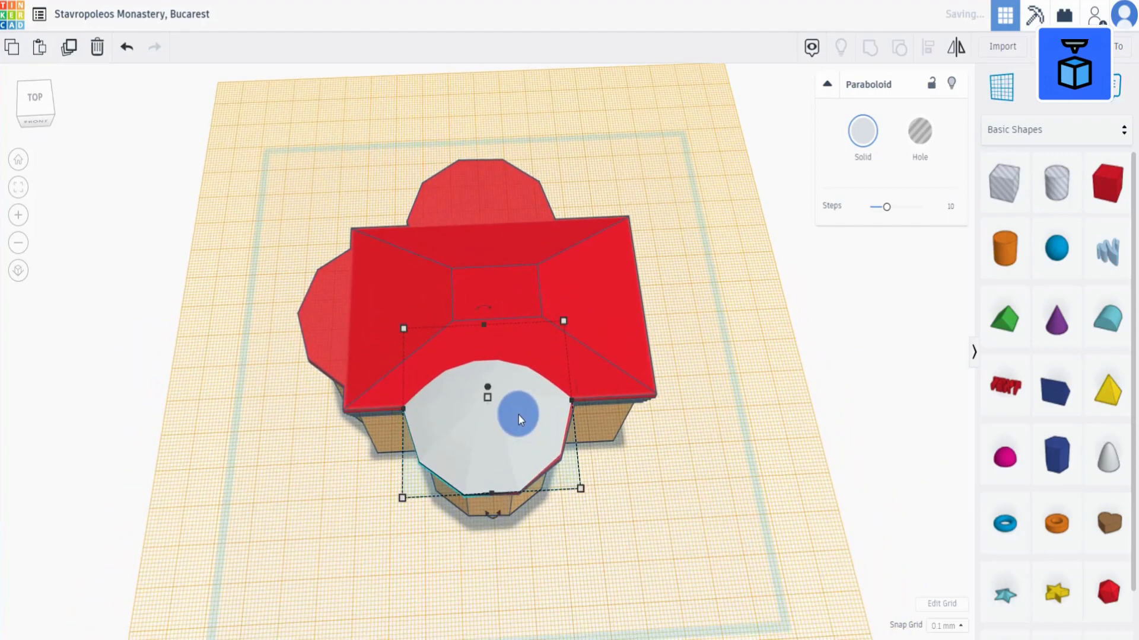
scroll(519, 415, "up", 3)
left_click_drag(524, 396, 518, 433)
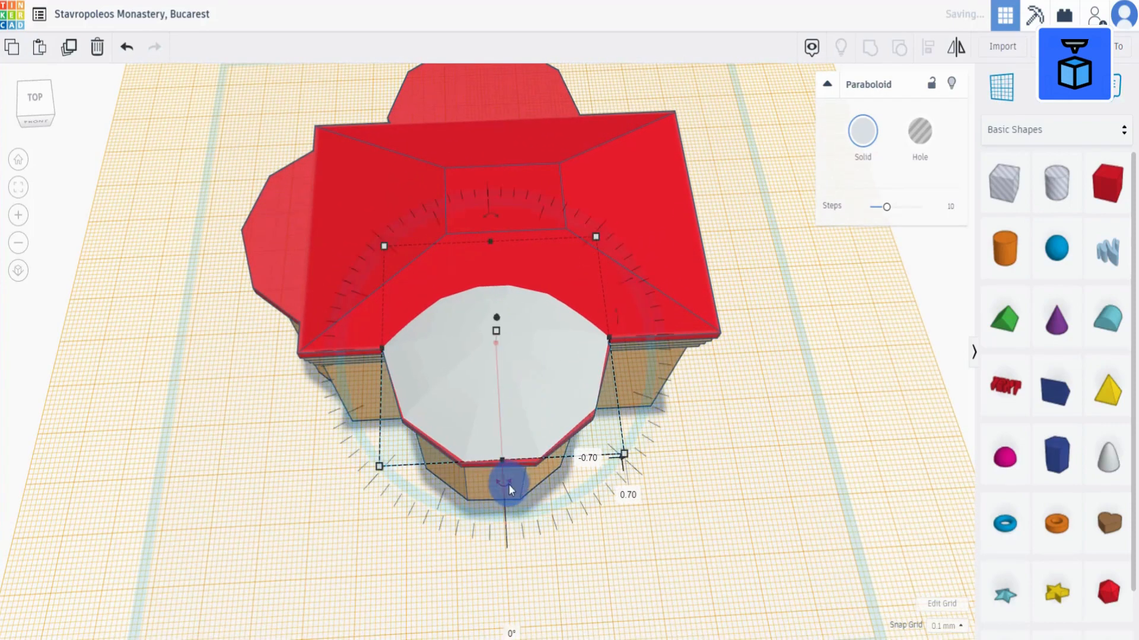
left_click_drag(506, 483, 506, 544)
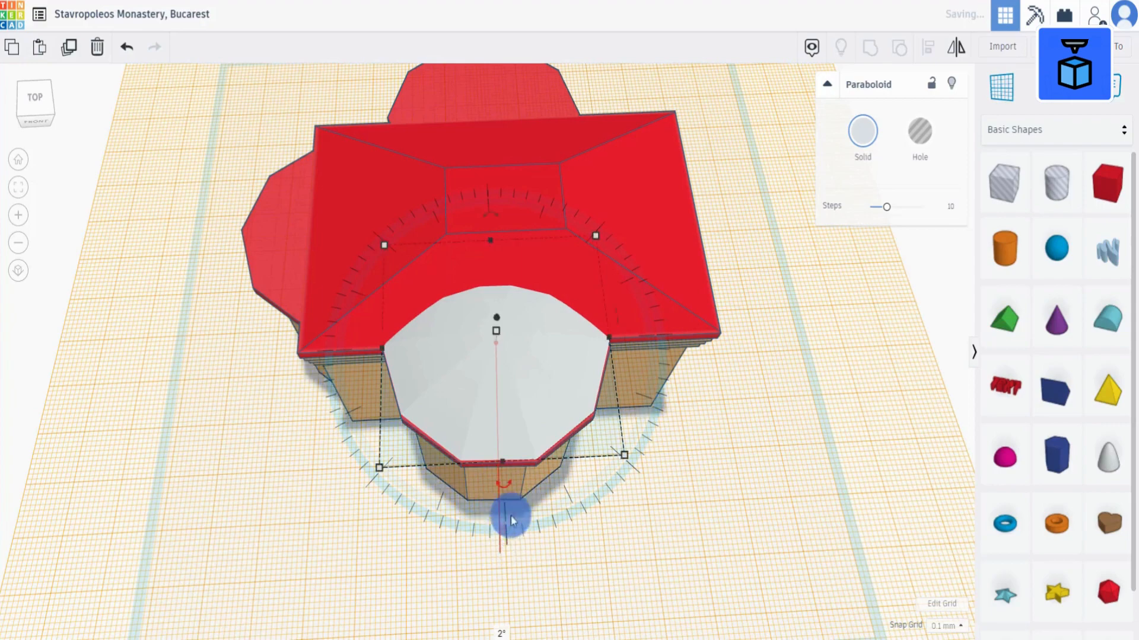
left_click_drag(525, 422, 525, 425)
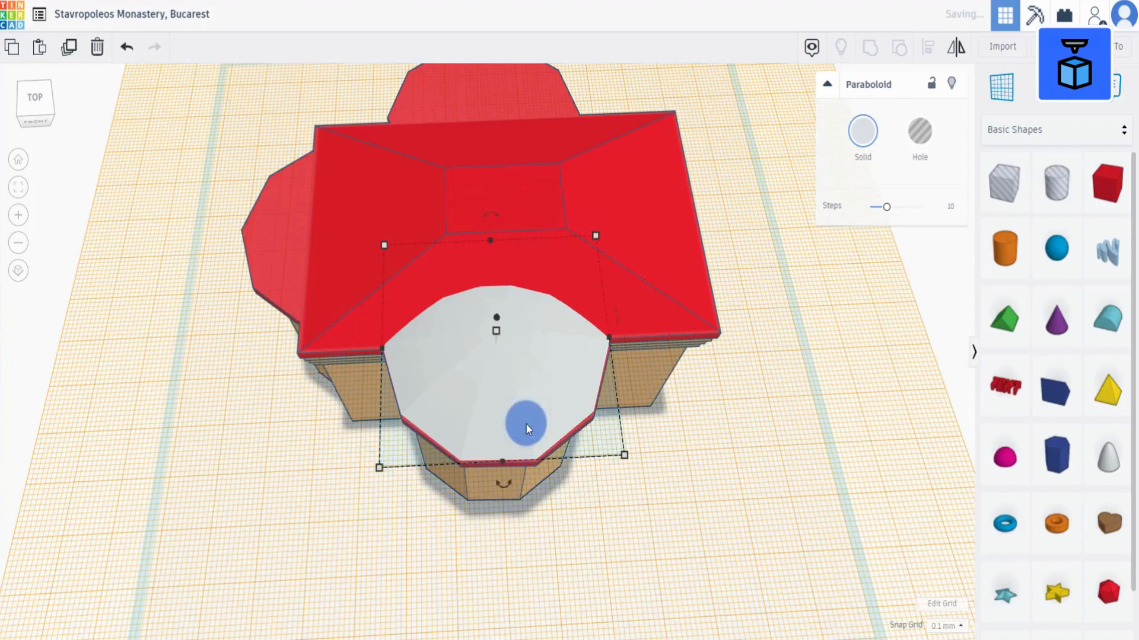
key("Down")
key("Down")
key("Down")
left_click_drag(508, 487, 508, 581)
- Duplicate the front lobe's paraboloid and move the copy straight across the main roof onto the opposite lobe
right_click_drag(596, 528, 472, 483)
left_click(69, 47)
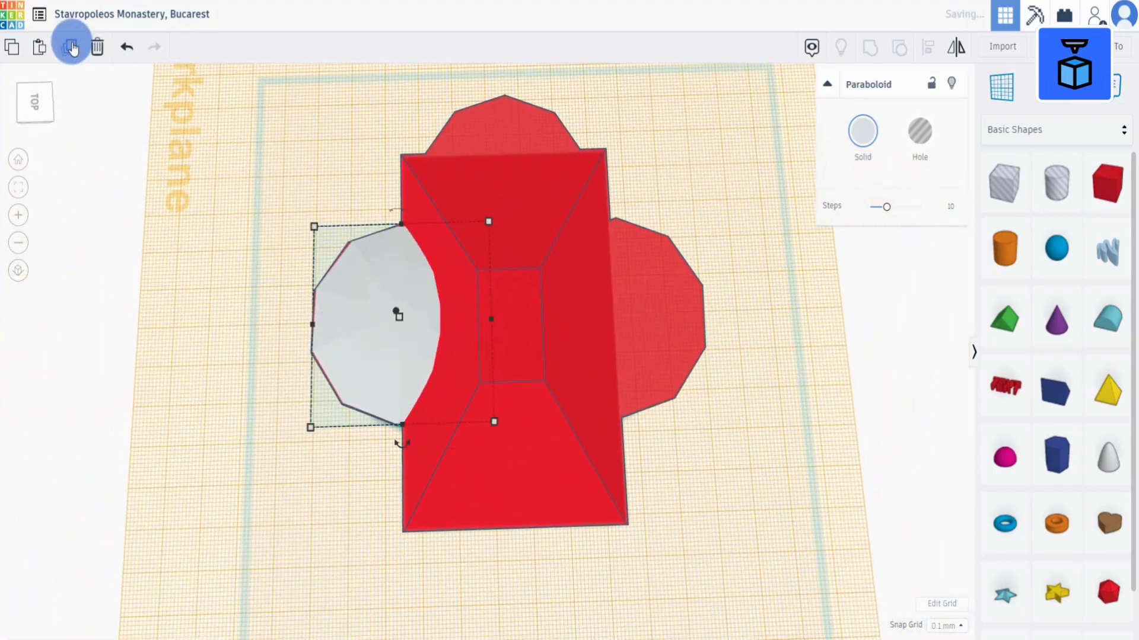
left_click(340, 262)
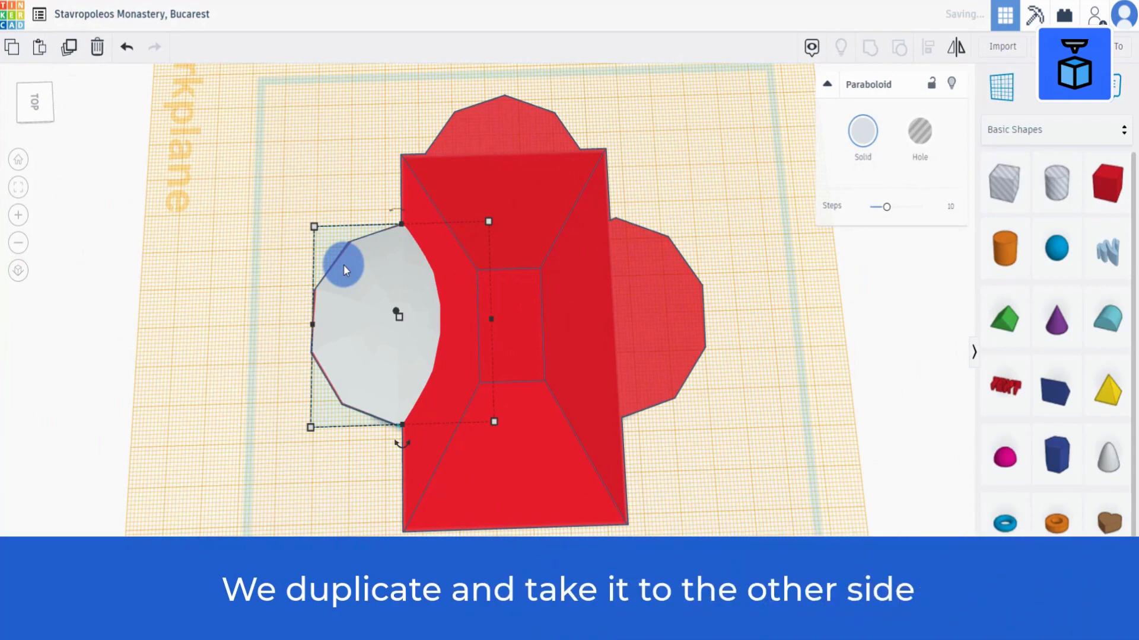
key("shift+Right")
key("shift+Right")
key("shift+Right")
key("shift+Right")
key("shift+Right")
key("shift+Right")
key("shift+Right")
key("shift+Right")
key("shift+Right")
key("shift+Right")
key("shift+Right")
key("shift+Right")
key("shift+Right")
key("shift+Right")
key("shift+Right")
key("shift+Right")
key("shift+Right")
key("shift+Right")
key("shift+Right")
key("shift+Right")
key("shift+Right")
key("shift+Right")
key("shift+Right")
key("shift+Right")
key("shift+Right")
key("shift+Right")
key("shift+Right")
key("shift+Right")
key("shift+Right")
key("shift+Right")
key("shift+Right")
key("shift+Right")
key("shift+Right")
key("shift+Right")
key("shift+Right")
key("shift+Right")
key("shift+Right")
key("shift+Right")
key("shift+Right")
key("shift+Right")
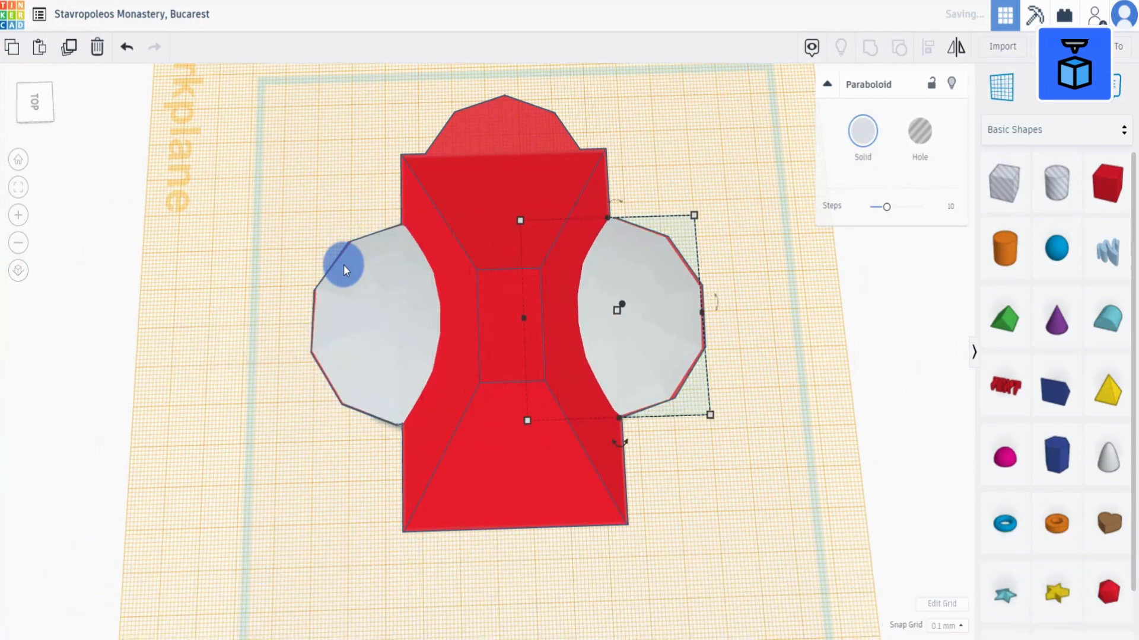
key("Right")
key("Right")
key("Right")
key("Right")
key("Right")
key("Right")
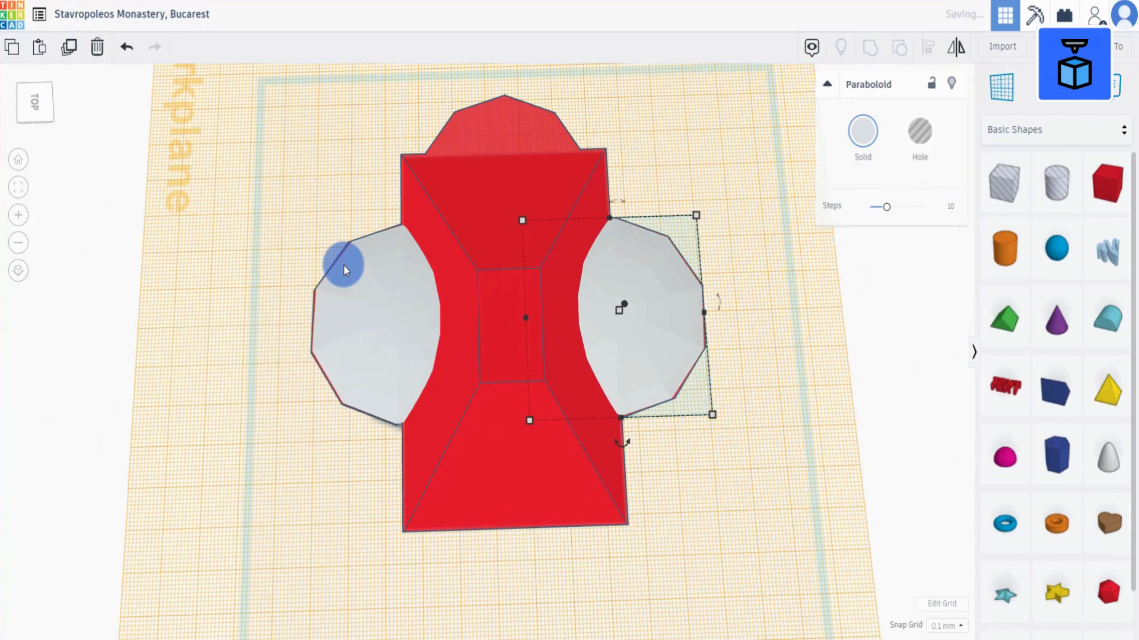
- Nudge the original paraboloid slightly outward so it meets the outer edge of its lobe
left_click(348, 295)
key("Left")
key("Left")
key("Left")
key("Left")
key("Left")
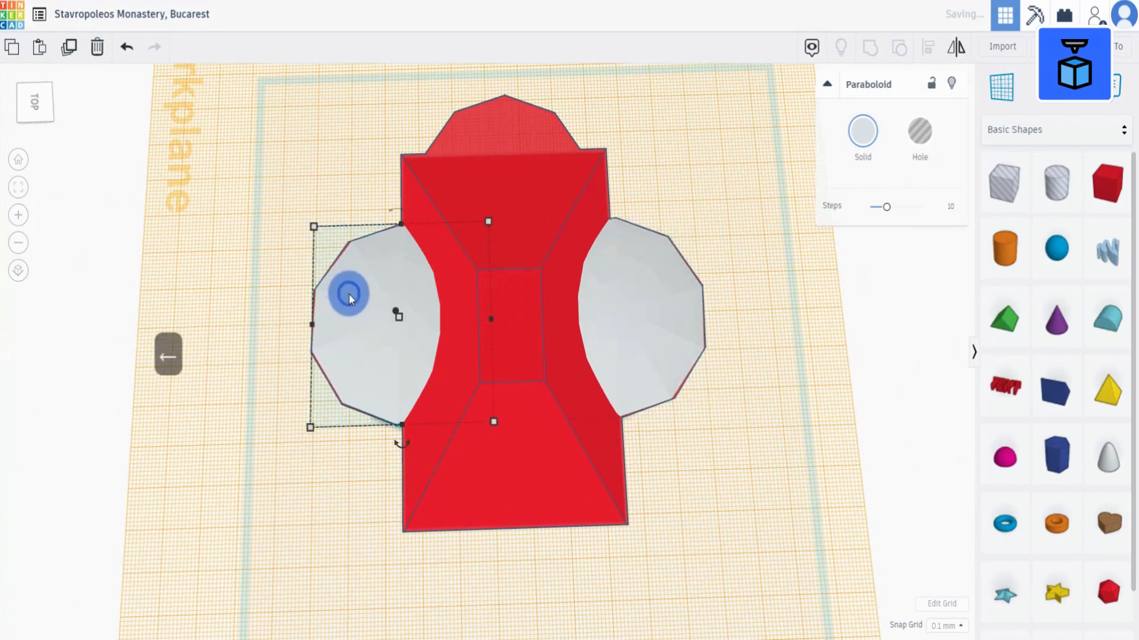
- Duplicate the paraboloid on the opposite lobe and place the copy on the remaining end lobe
left_click(625, 338)
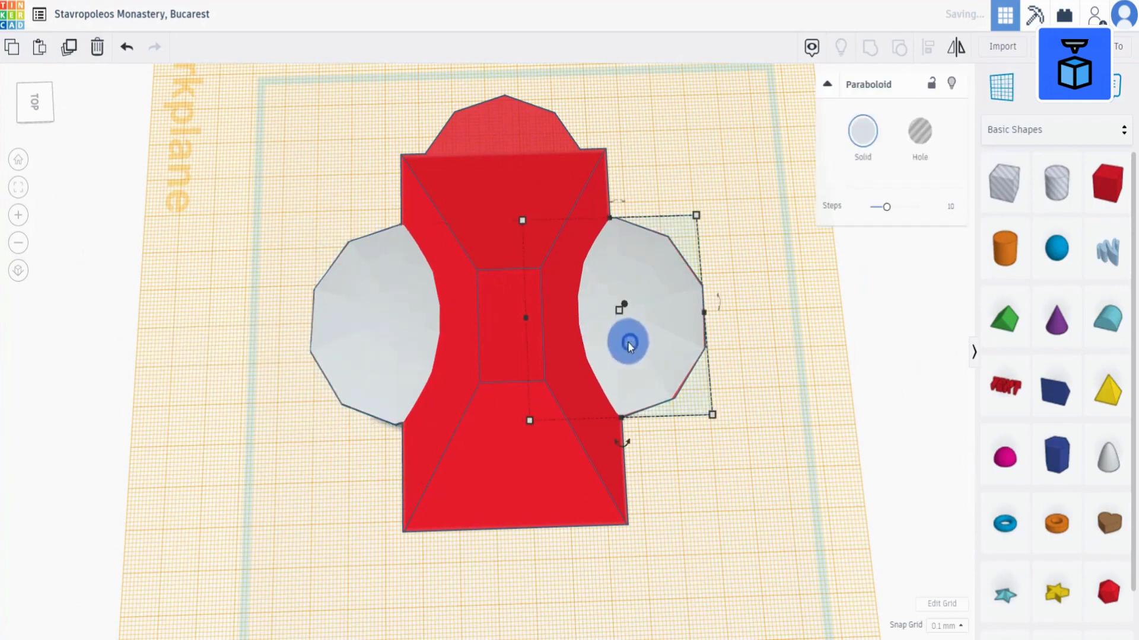
left_click(71, 55)
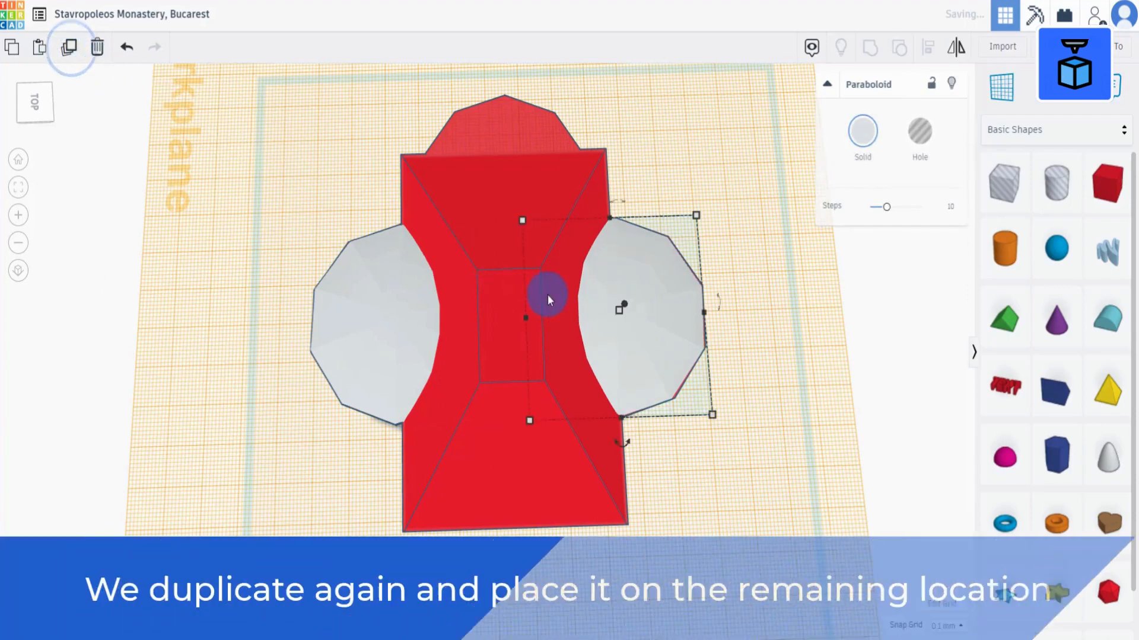
left_click_drag(632, 339, 516, 203)
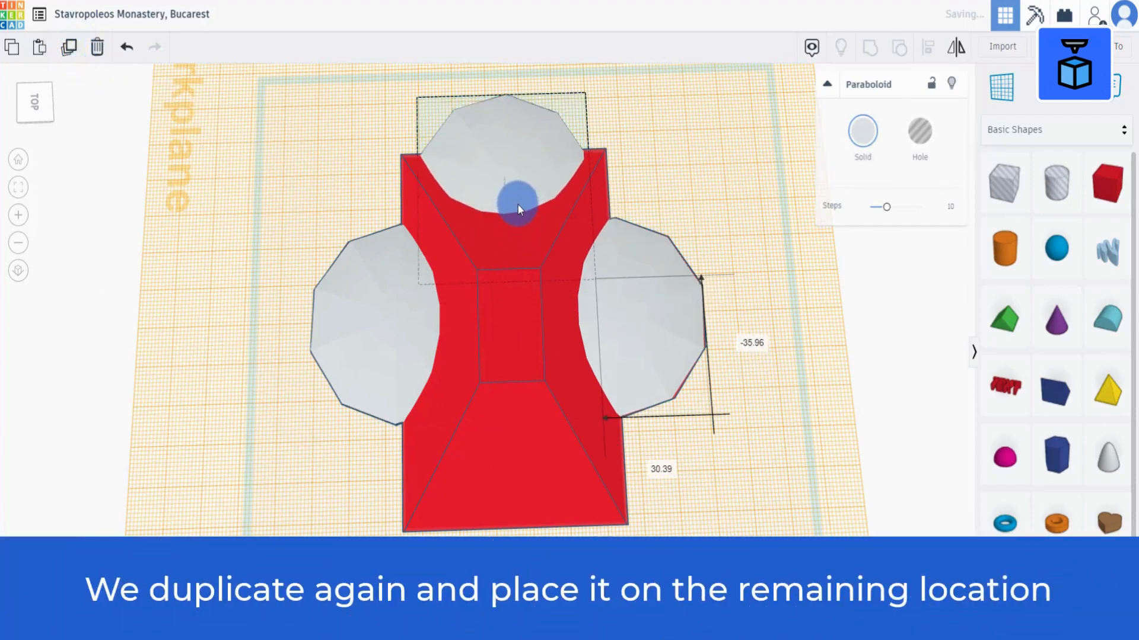
- Colour all three lobe paraboloids the same red as the main roof
right_click_drag(473, 218, 180, 529)
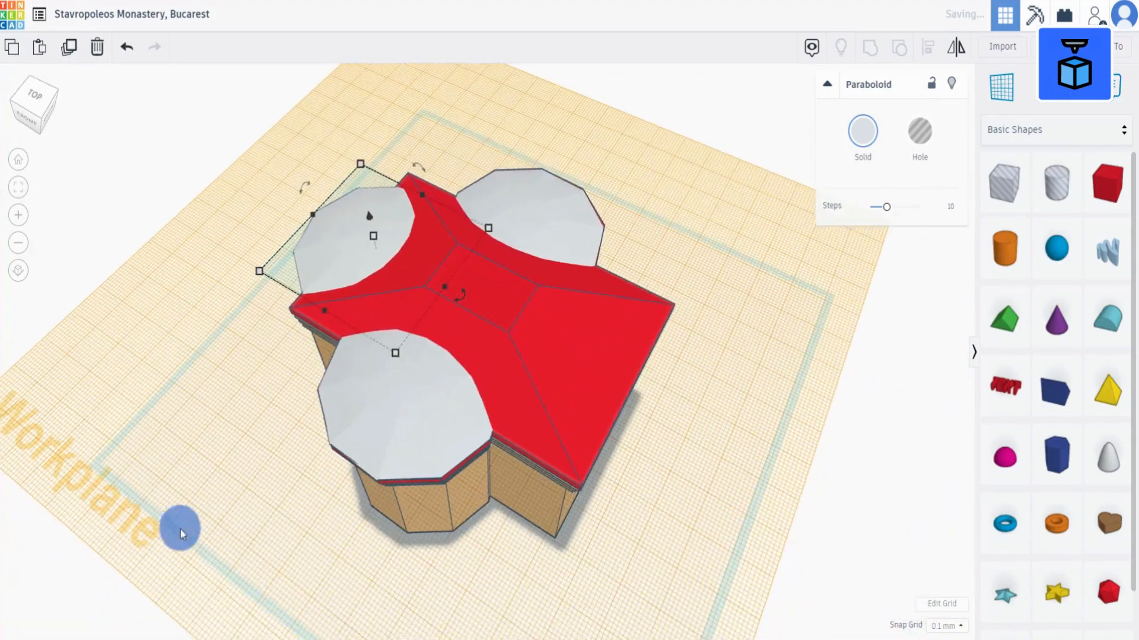
left_click(367, 439, "shift")
left_click(543, 212, "shift")
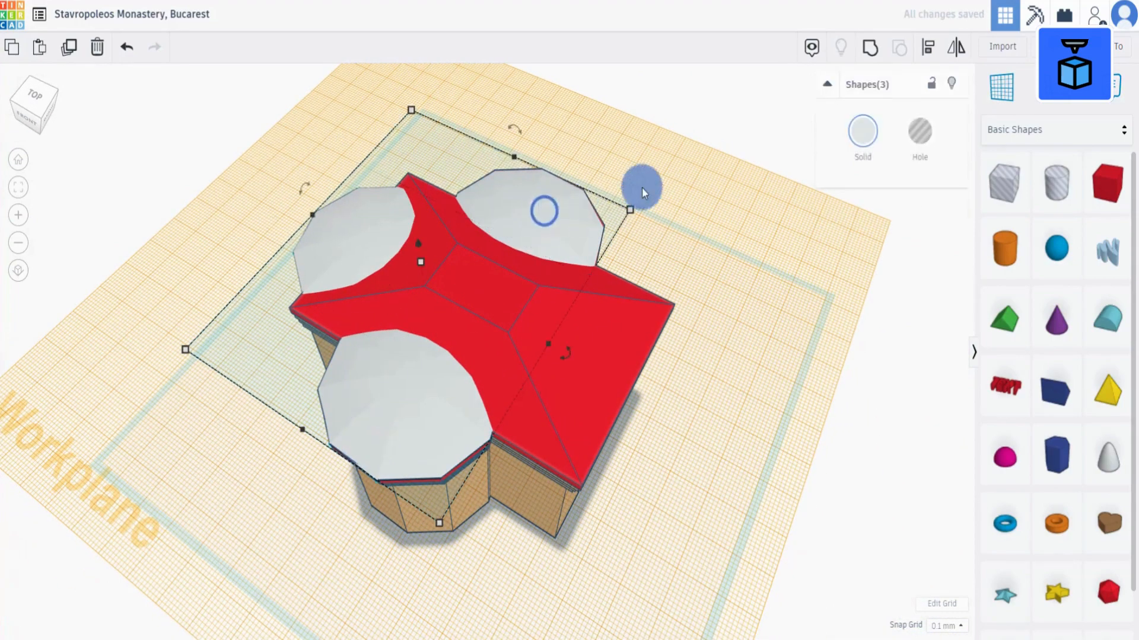
left_click(865, 134)
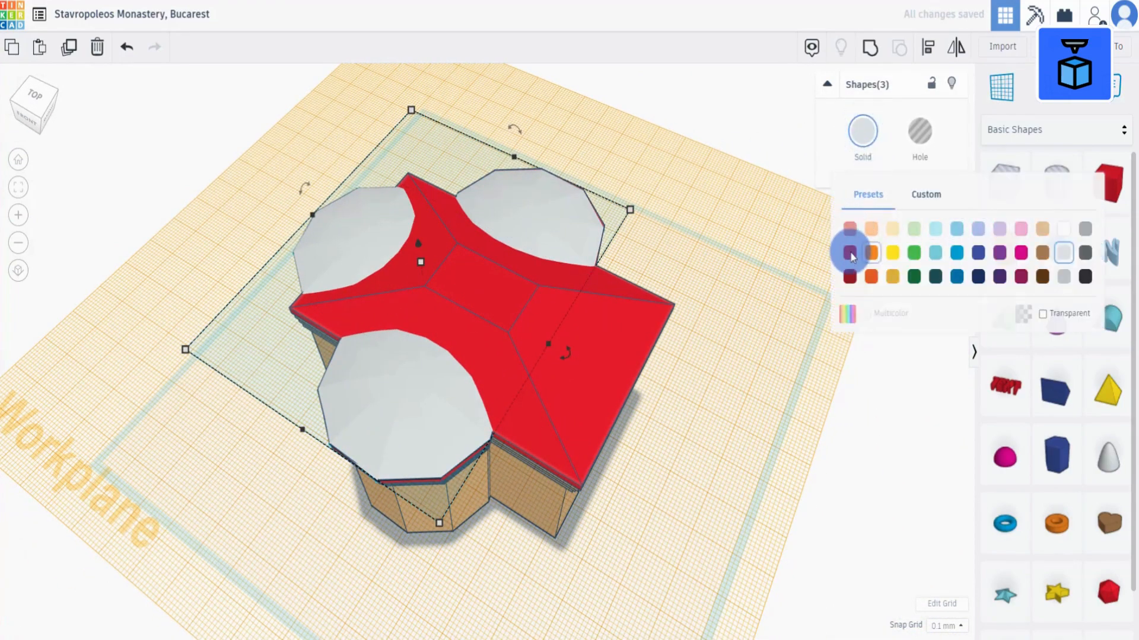
left_click(849, 252)
mouse_move(676, 345)
right_mouse_down()
mouse_move(704, 311)
mouse_move(685, 329)
right_mouse_up()
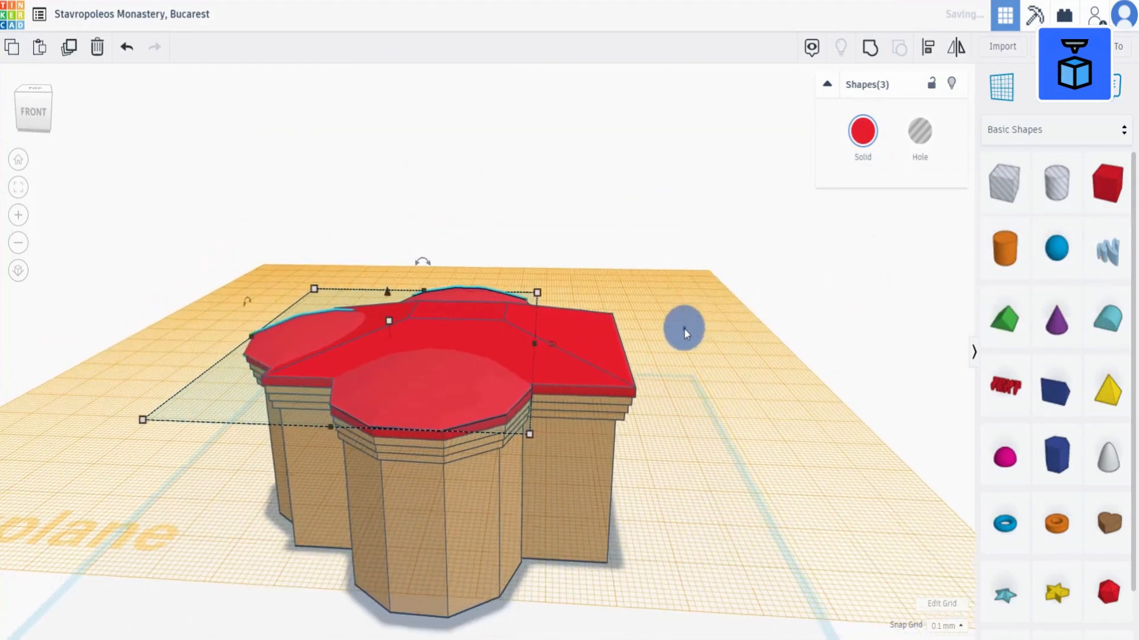
left_click(684, 328)
- Return the workplane to the base and group all parts of the building into one multicolour shape
right_click_drag(639, 386, 772, 291)
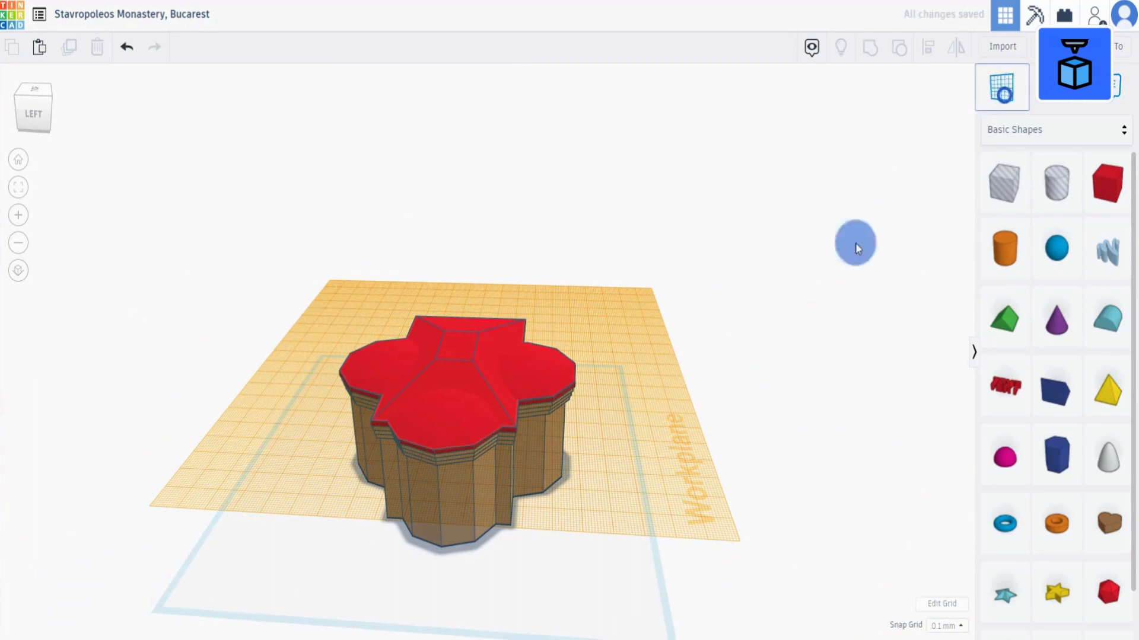
right_click_drag(539, 557, 356, 554)
left_click_drag(356, 554, 567, 243)
left_click(873, 53)
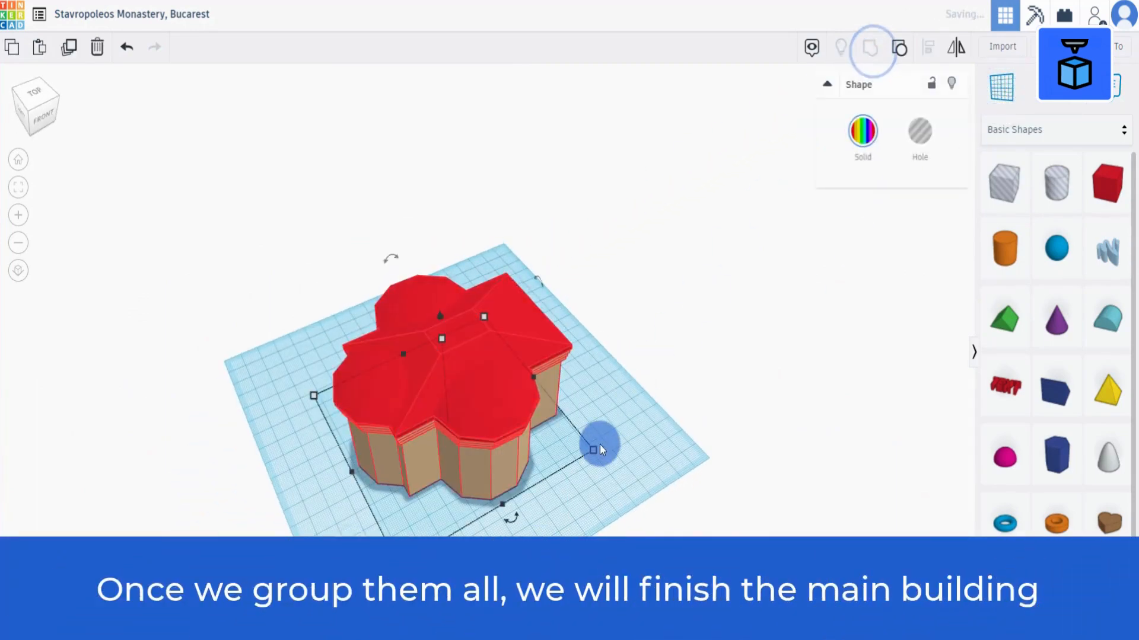
right_click_drag(599, 444, 475, 387)
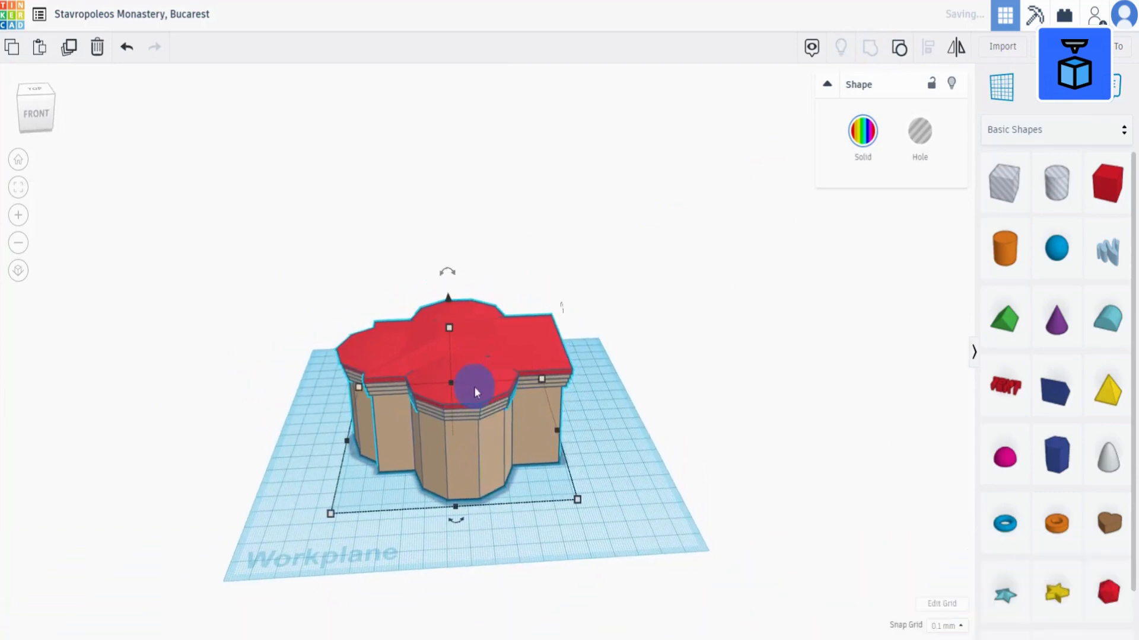
- Set the workplane on the flat top of the main roof, add a box there and colour it light beige
left_click(17, 160)
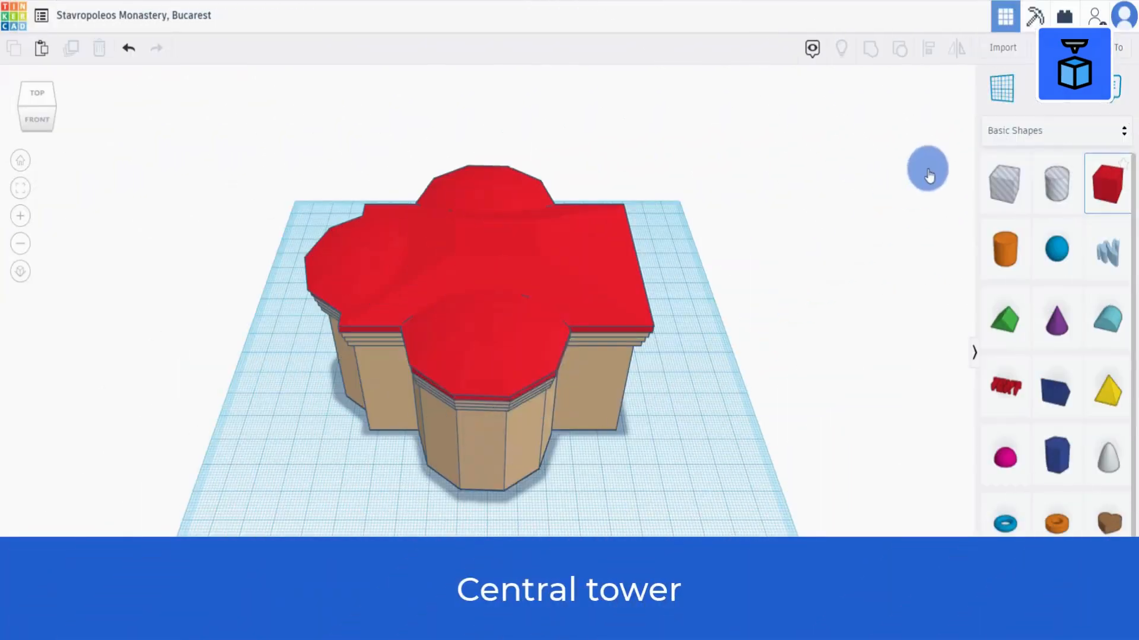
left_click(1002, 89)
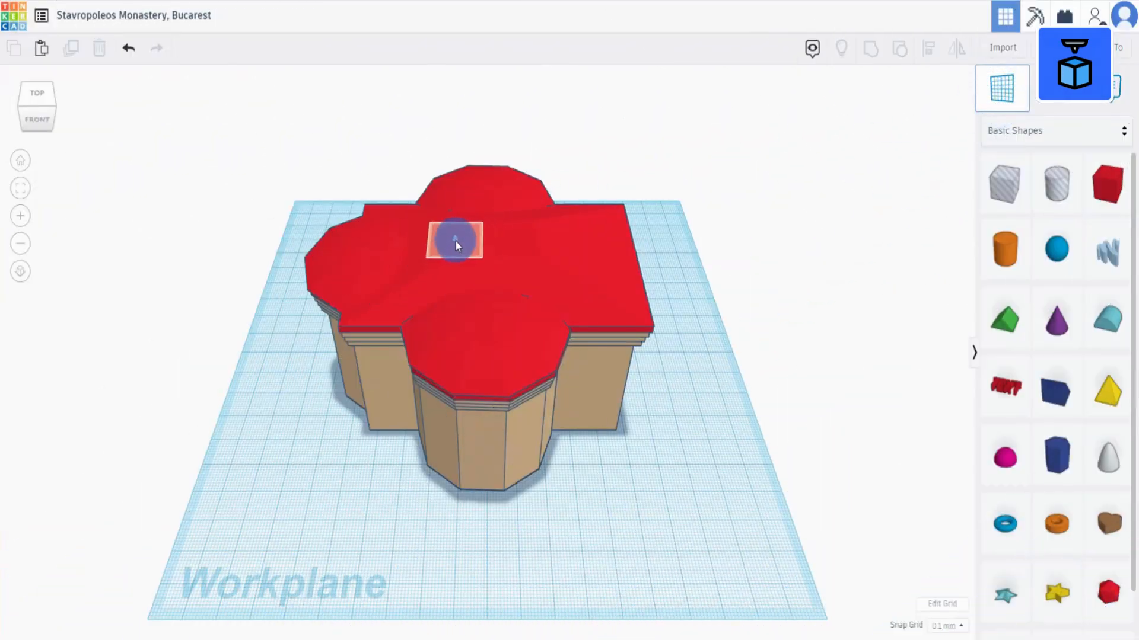
left_click(454, 241)
left_click_drag(1107, 183, 445, 237)
left_click(872, 144)
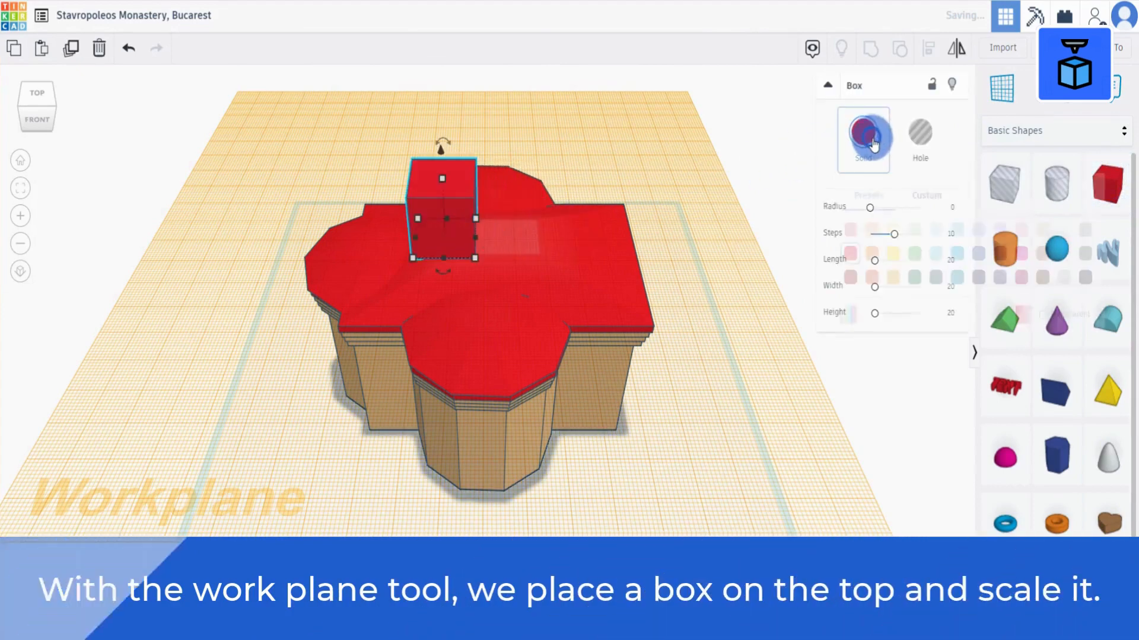
left_click(1041, 229)
- Enlarge the tower box's base, setting one side to 30.00 mm and lengthening the adjacent side
left_click(460, 218)
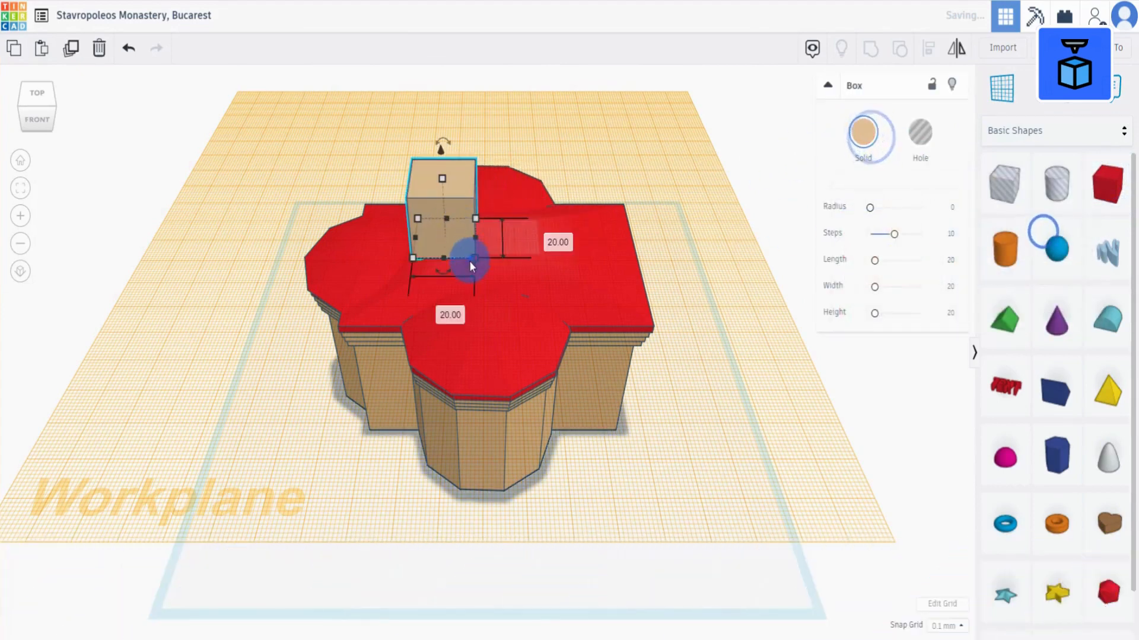
mouse_move(531, 315)
right_mouse_down()
mouse_move(509, 339)
mouse_move(532, 303)
right_mouse_up()
left_click(469, 346)
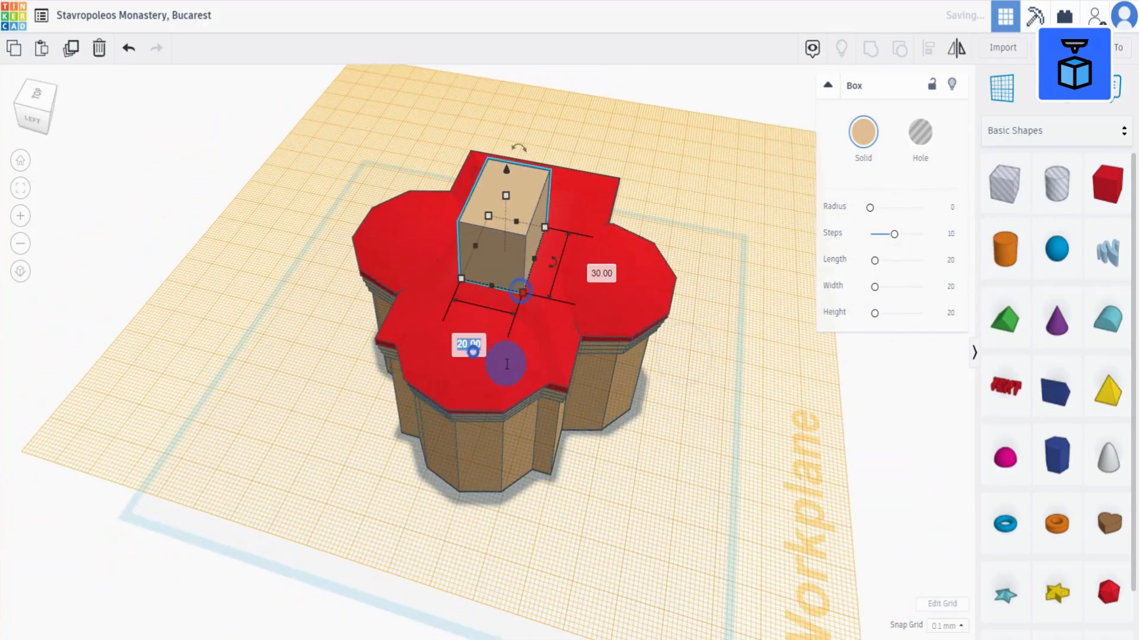
key("Return")
- Align the tower box with the building so it is centred between the two opposite side lobes
right_click_drag(530, 375, 691, 437)
left_click(525, 428, "shift")
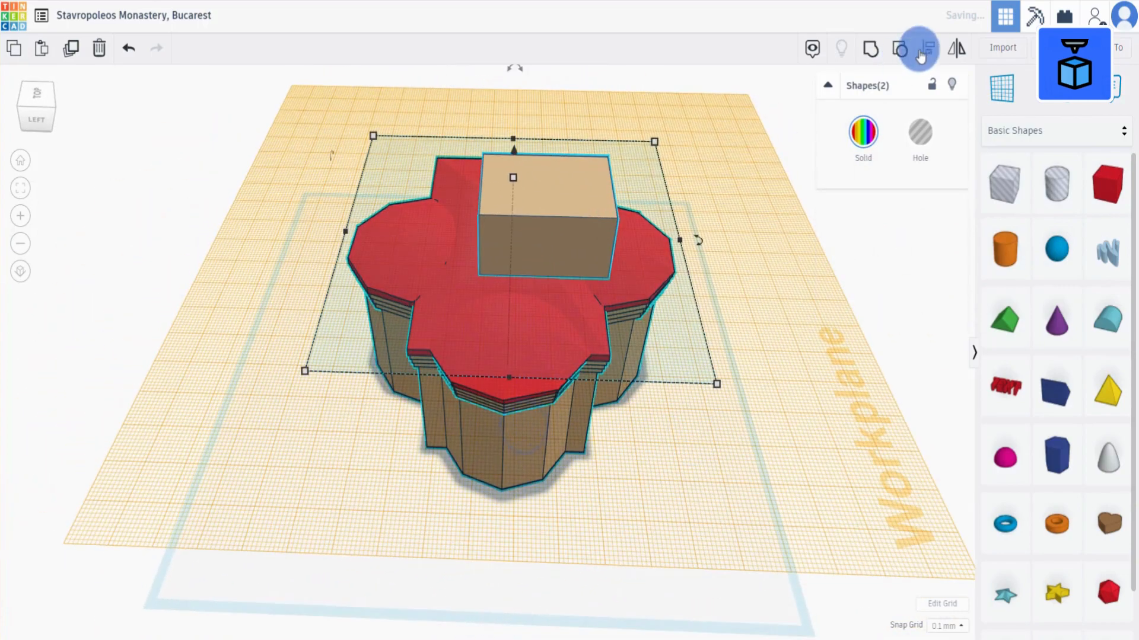
left_click(925, 47)
left_click(507, 396)
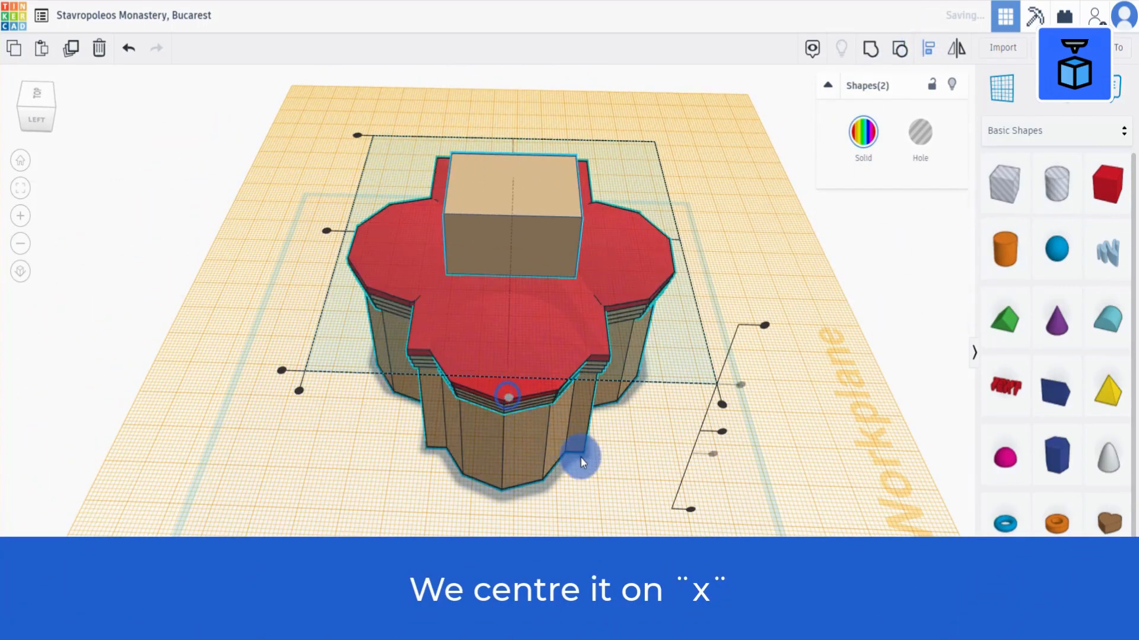
- Lower the tower box so it sits further into the main roof and return the workplane to the base
left_click(582, 458)
right_click_drag(581, 458, 317, 364)
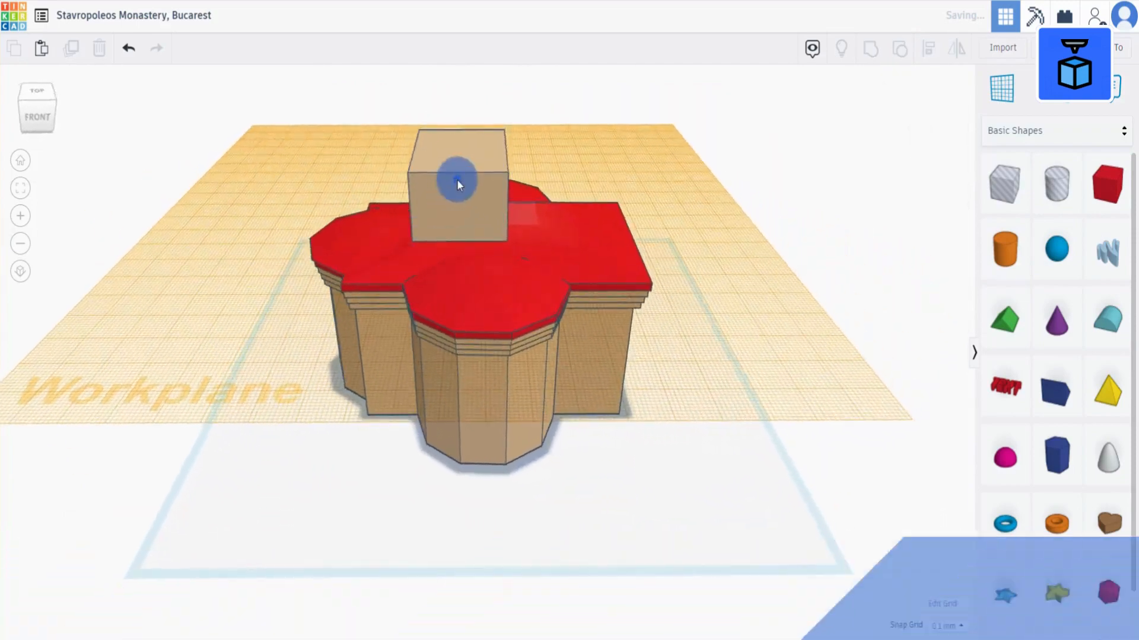
left_click(456, 179)
left_click_drag(459, 123, 450, 172)
right_click_drag(450, 172, 472, 241)
left_click(1001, 88)
left_click(625, 497)
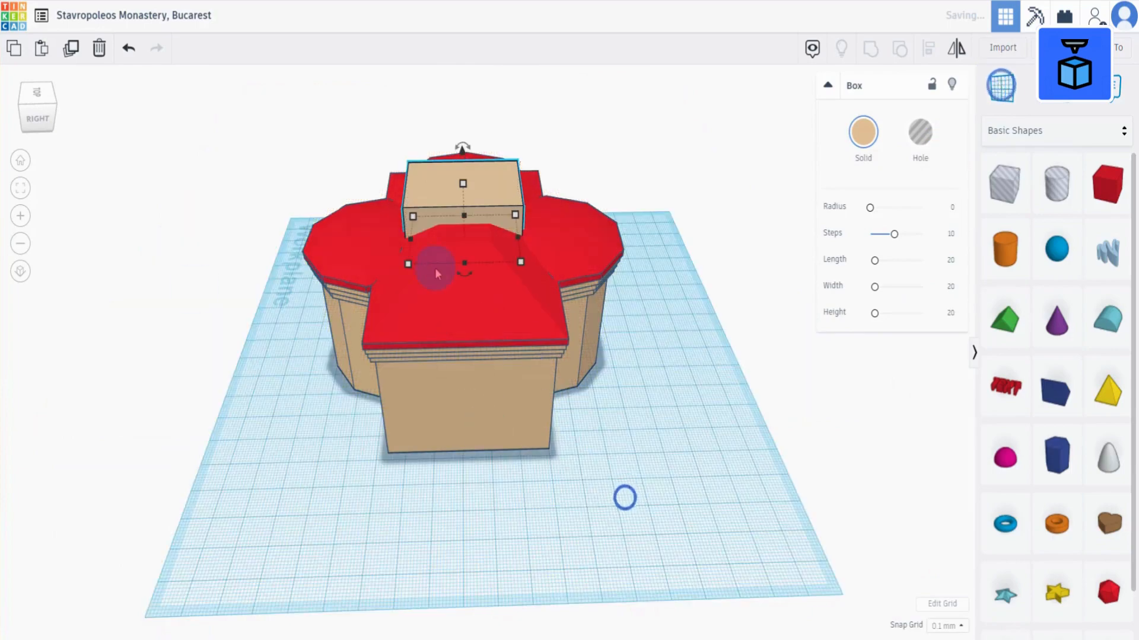
- Set the workplane on the tower box's top face and place a duplicate of the box on it
left_click(1002, 87)
left_click(436, 187)
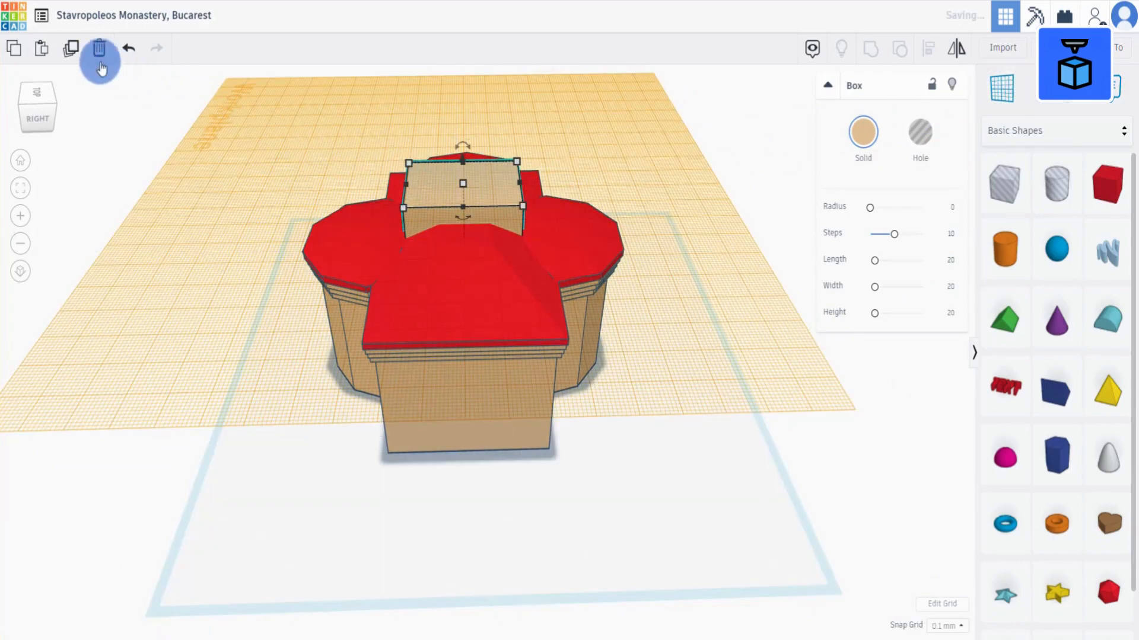
left_click(72, 50)
key("d")
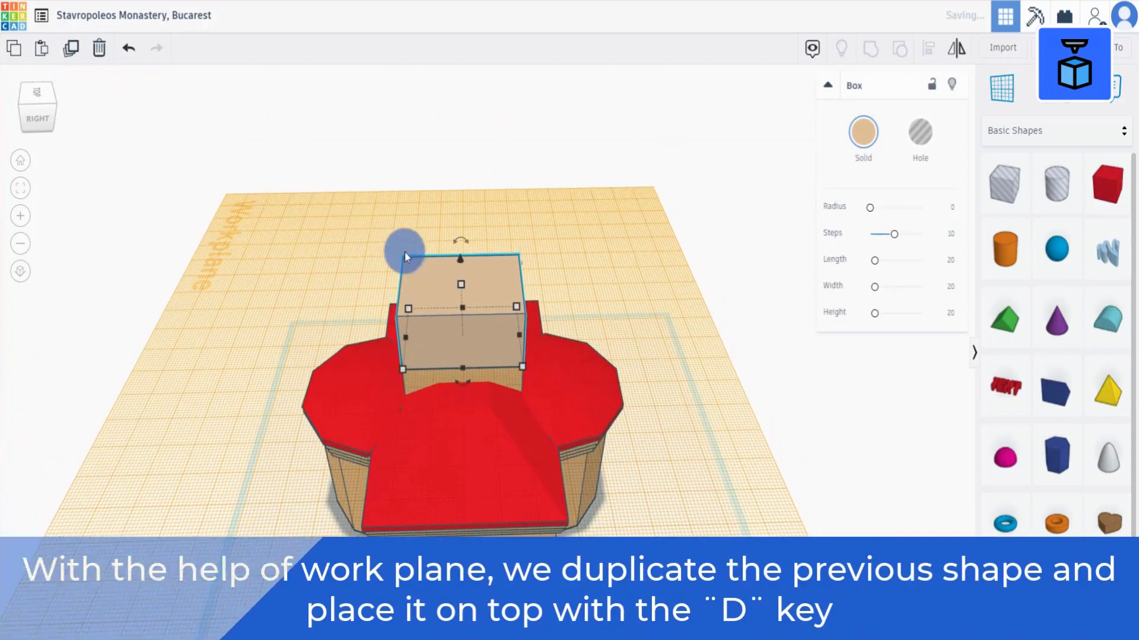
- Turn the duplicate box into a thin slab slightly wider than the tower, with its height set to 1 mm
left_click_drag(460, 285, 462, 331)
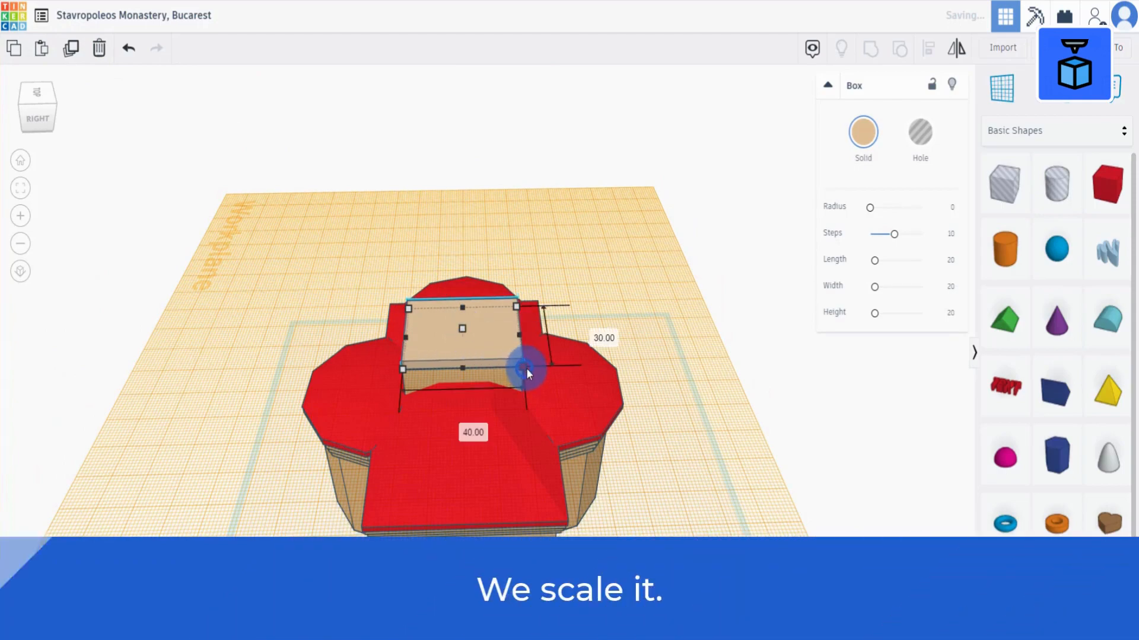
left_click_drag(523, 366, 528, 368, "alt+shift")
left_click(465, 330)
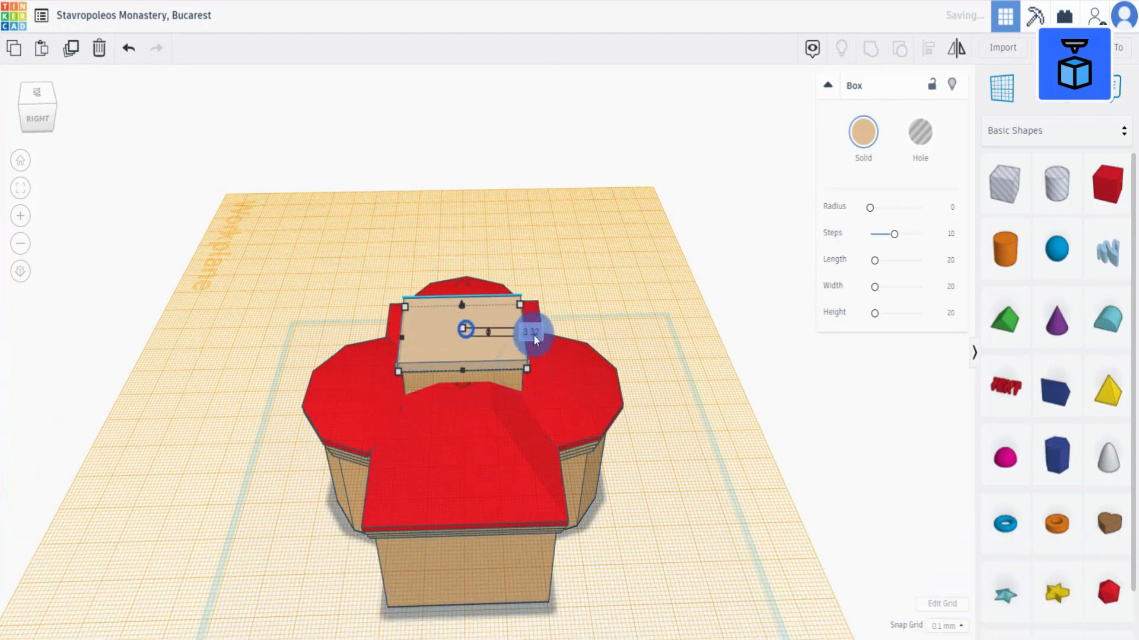
left_click(533, 335)
type("1")
key("Return")
right_click_drag(569, 337, 602, 290)
scroll(605, 286, "up", 2)
left_click(635, 272)
- Set the workplane on the slab's top face and place a duplicate of the slab on it
left_click(998, 89)
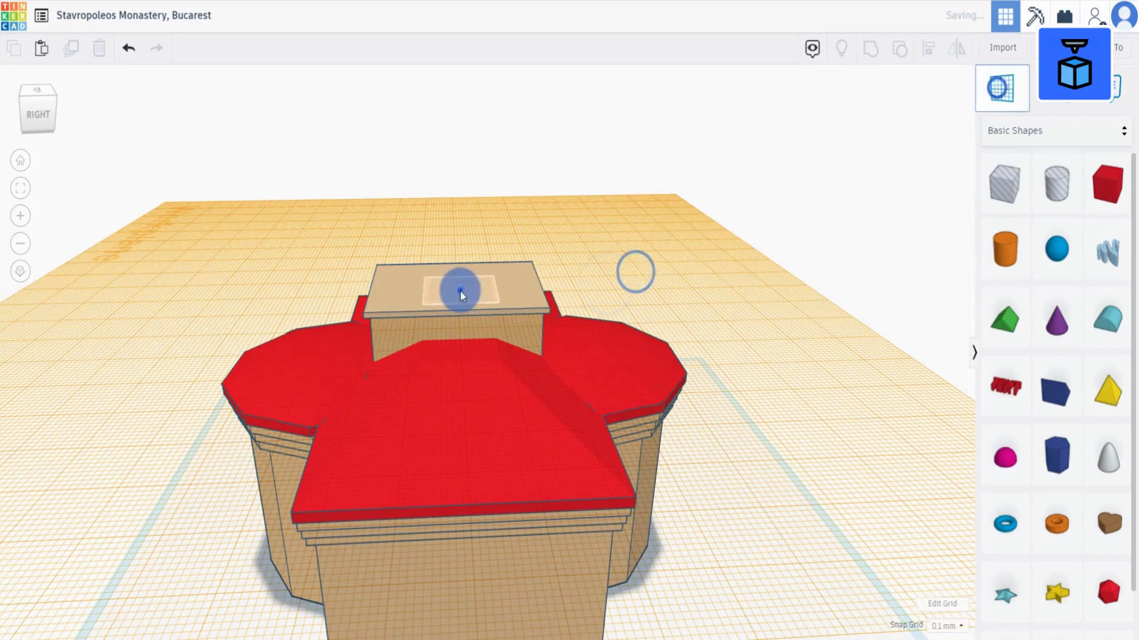
left_click(460, 289)
left_click(399, 314)
left_click(70, 48)
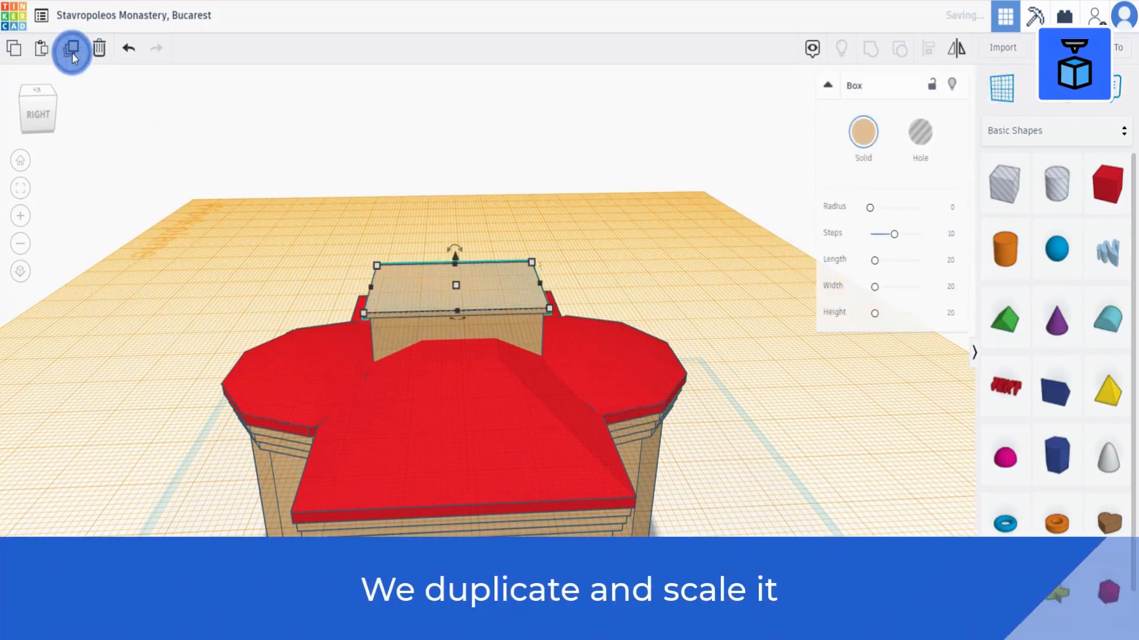
key("d")
- Enlarge the second slab's base slightly from its centre and set its height to 1 mm
left_click_drag(550, 308, 553, 309, "alt+shift")
left_click(456, 282)
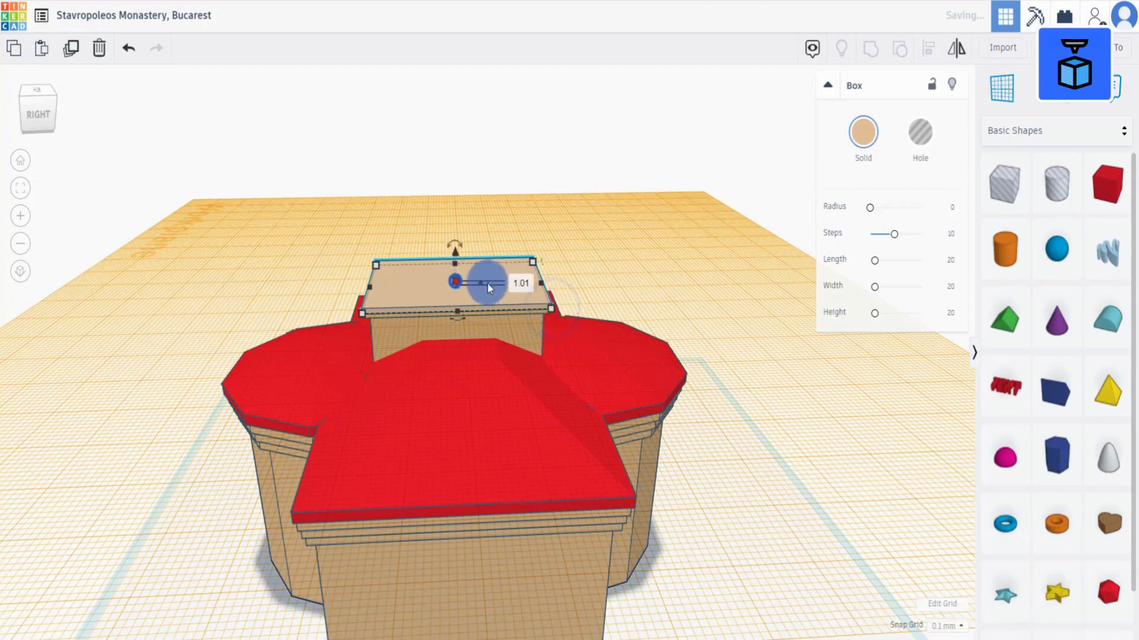
left_click(525, 284)
type("1")
- Repeat the slab duplication three more times to stack a stepped, outward-flaring cornice on the tower
left_click(72, 48)
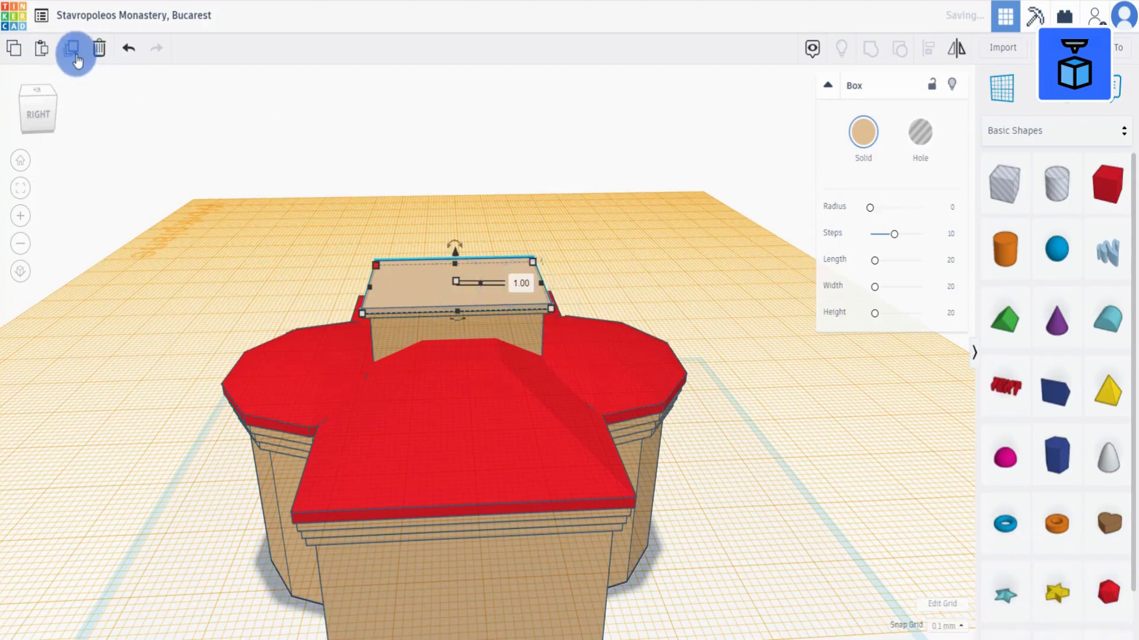
left_click(378, 198)
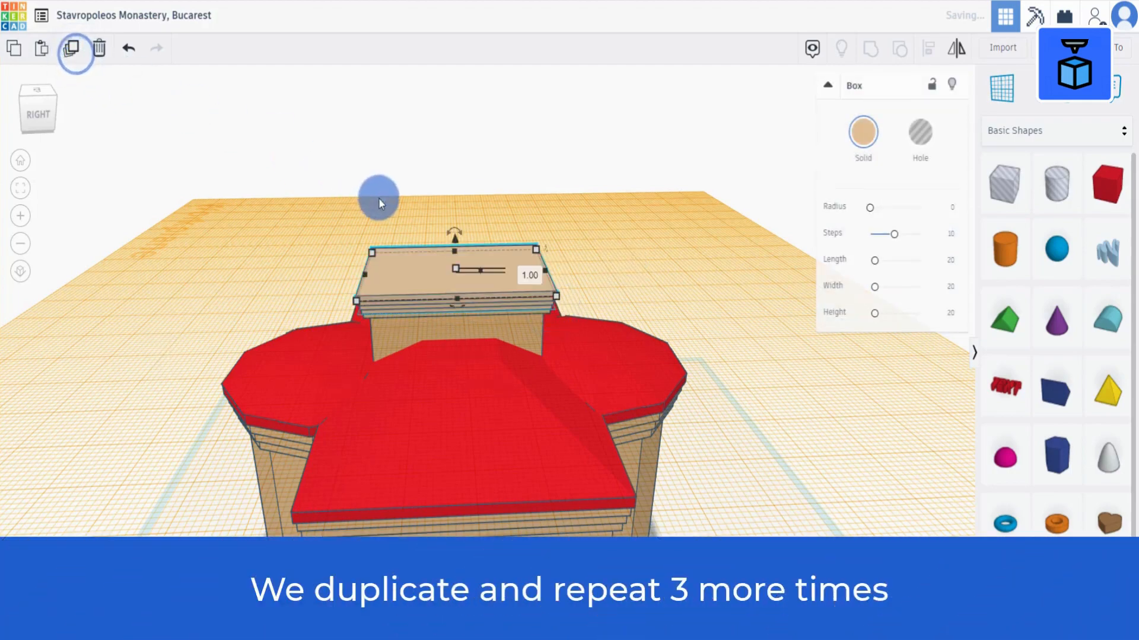
right_click_drag(380, 197, 347, 211)
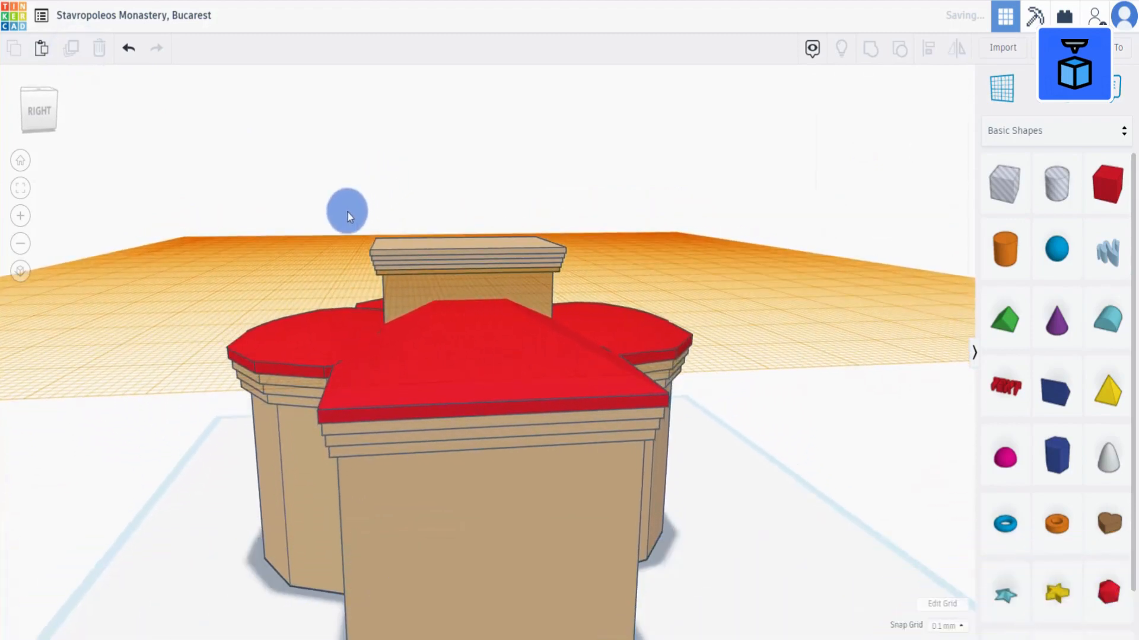
- Group the tower box with its five cornice slabs and return the workplane to the base
left_click_drag(464, 260, 571, 282)
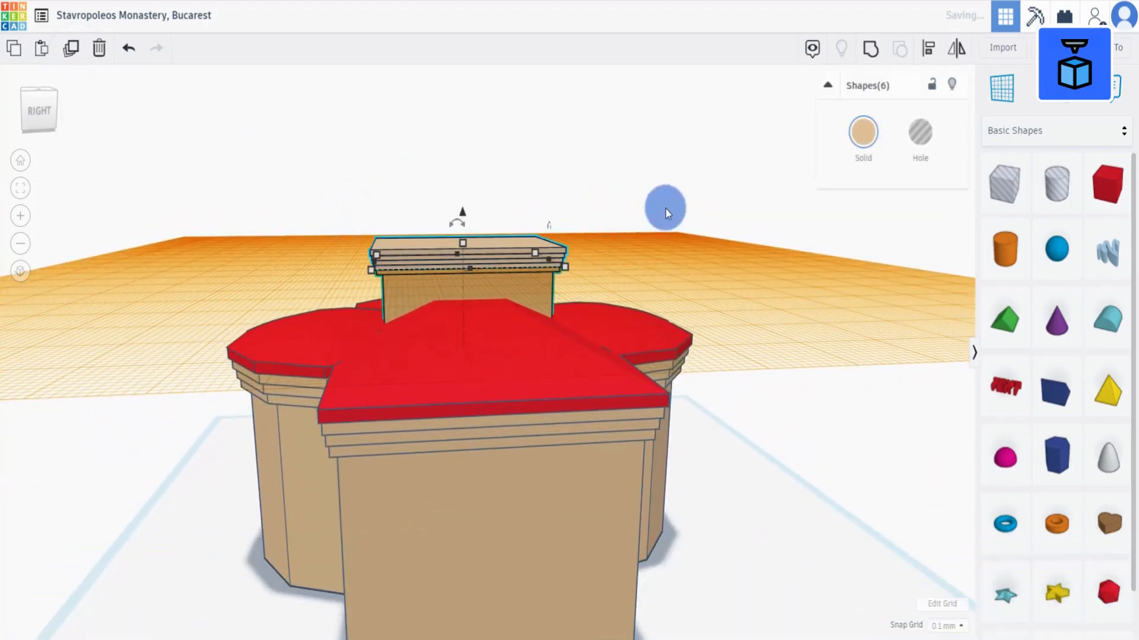
left_click(863, 59)
right_click_drag(549, 242, 300, 202)
scroll(300, 203, "down", 1)
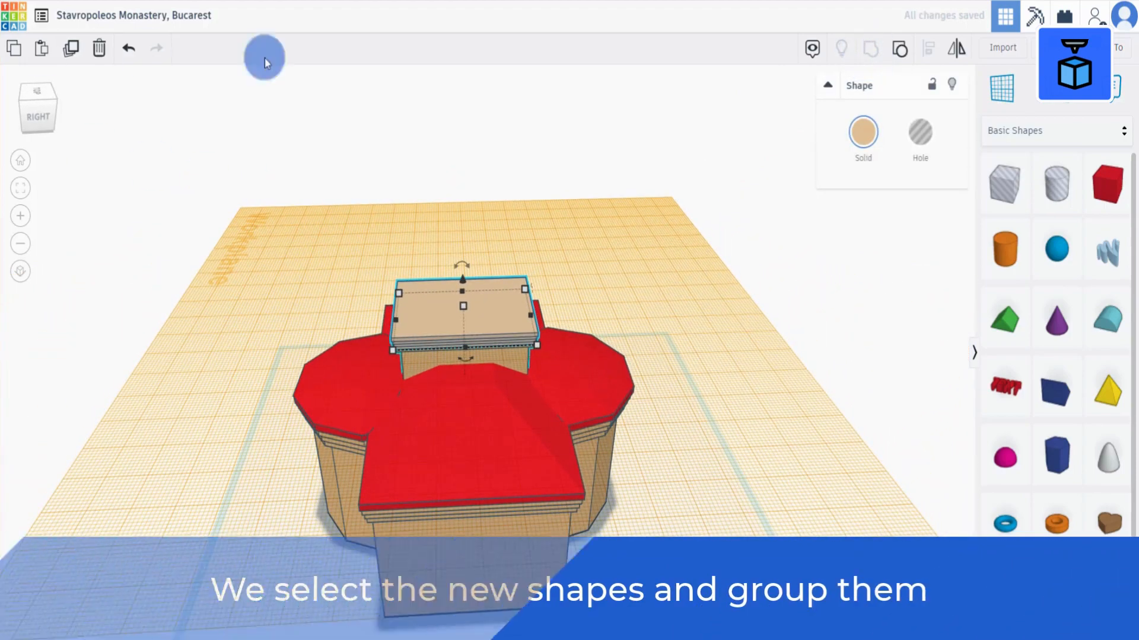
left_click(1002, 88)
left_click(686, 465)
- Lower the grouped tower slightly into the main roof
right_click_drag(686, 465, 682, 427)
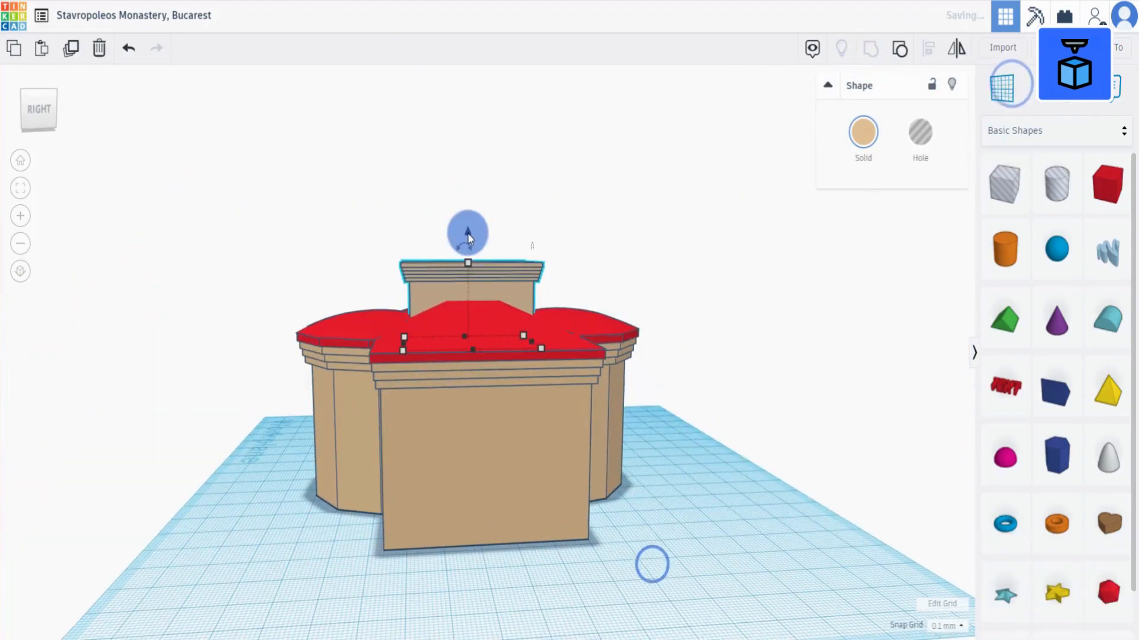
left_click_drag(468, 233, 467, 248)
right_click_drag(557, 237, 558, 264)
left_click(22, 161)
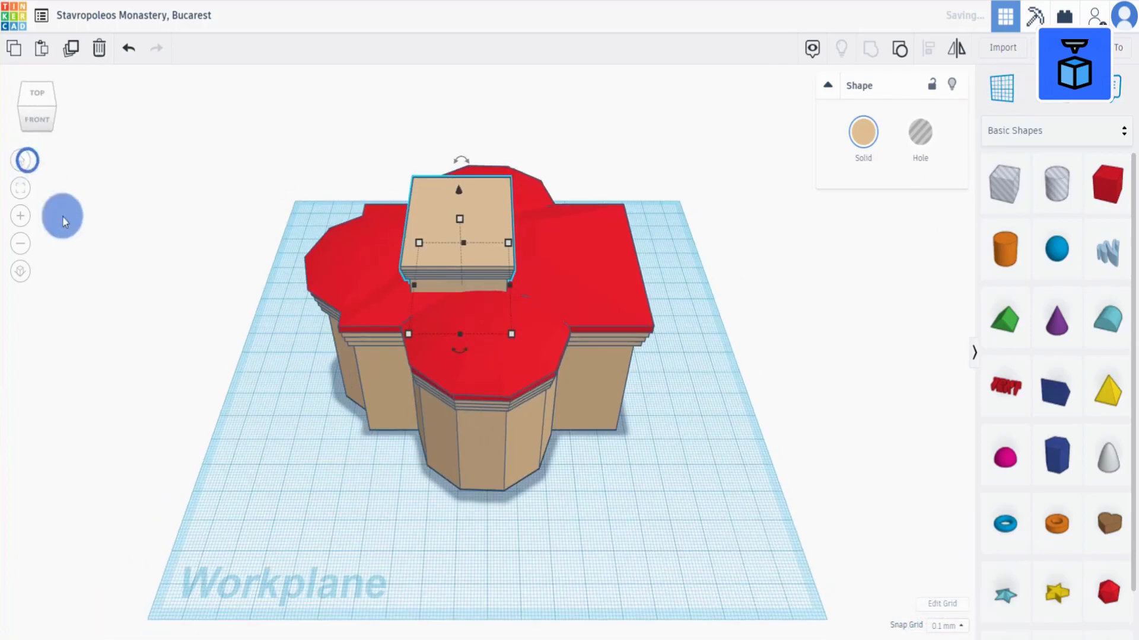
right_click_drag(522, 480, 325, 449)
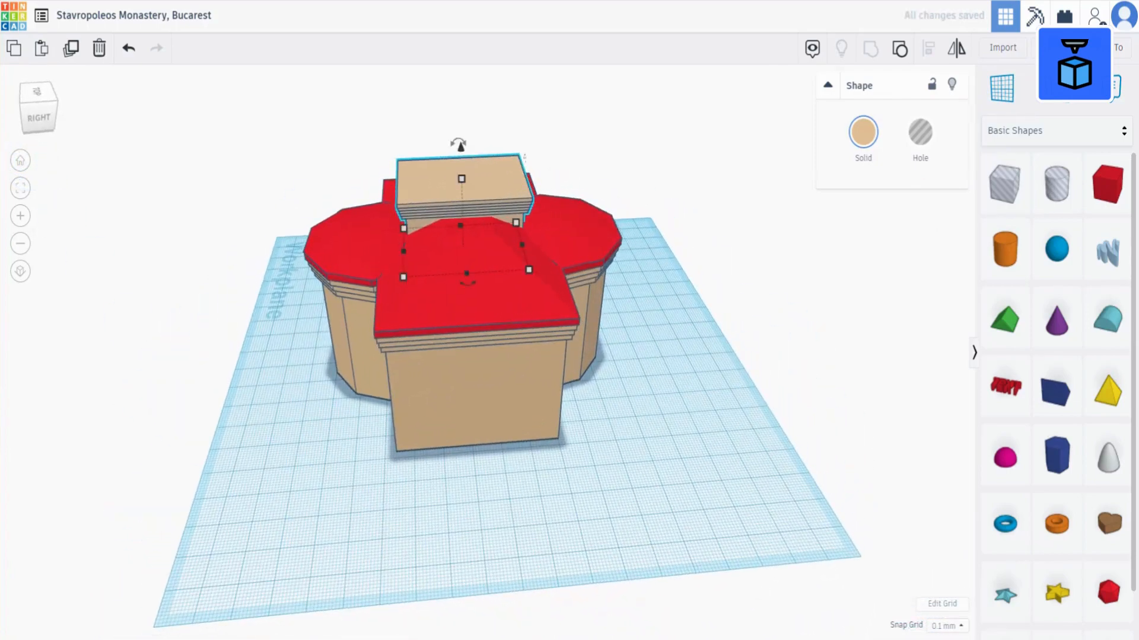
- Ungroup the tower so its box and cornice slabs are separate shapes
middle_click_drag(590, 135, 588, 269)
right_click_drag(588, 269, 575, 254)
scroll(575, 258, "up", 2)
left_click(574, 257)
left_click(487, 289)
left_click(899, 48)
left_click(606, 236)
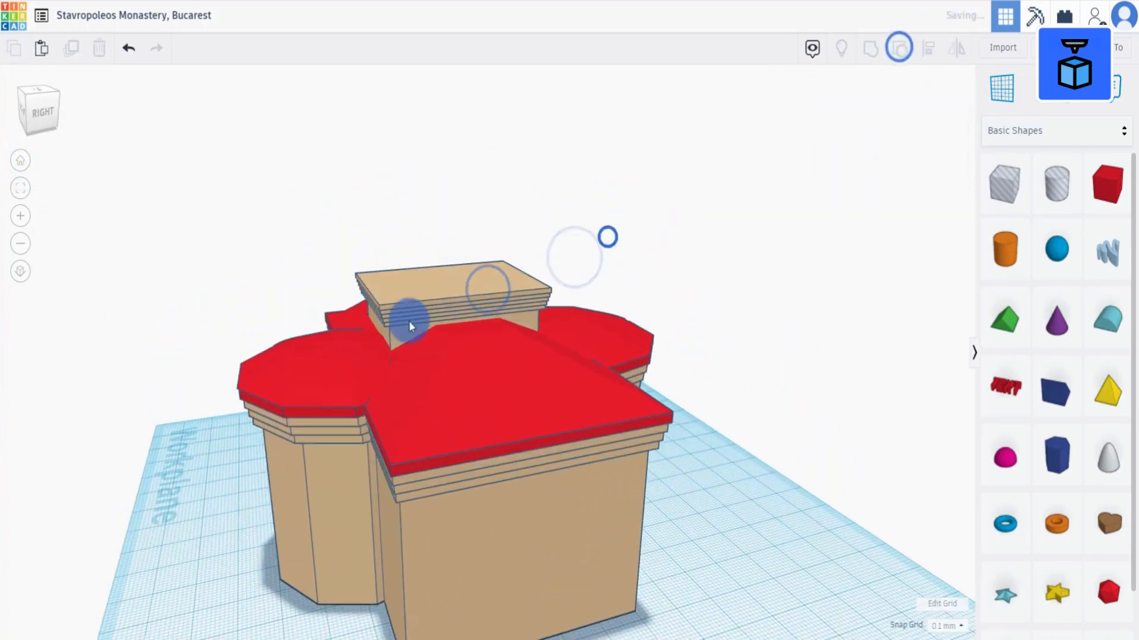
- Select the five stepped cornice slabs above the tower box and colour them red
left_click(391, 322)
left_click(393, 318, "shift")
left_click(393, 314, "shift")
left_click(394, 310, "shift")
left_click(863, 132)
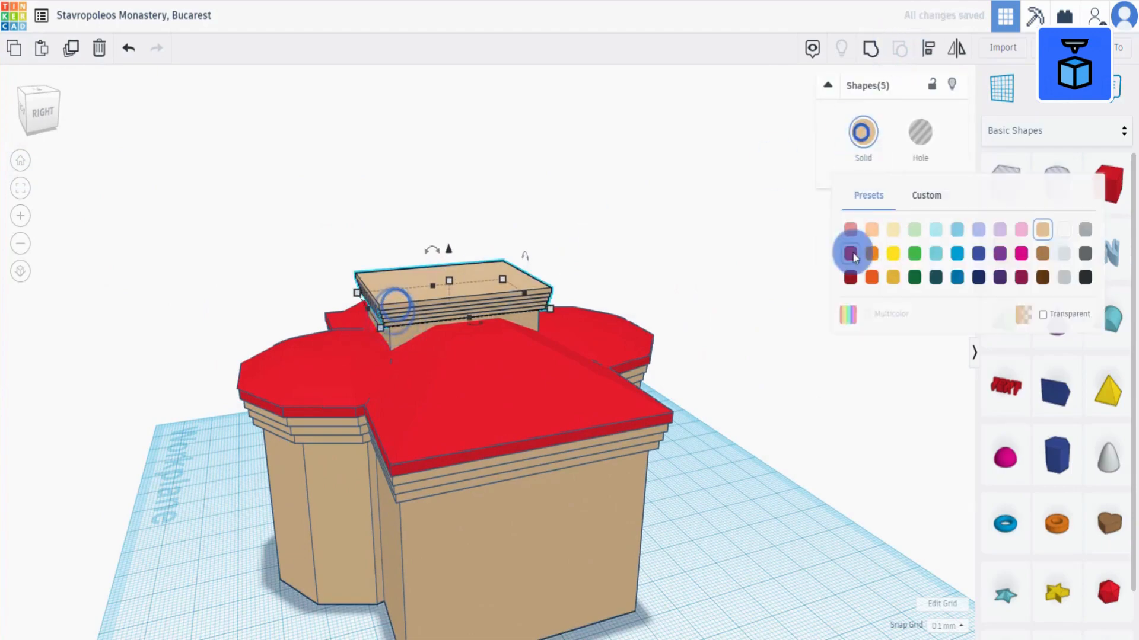
left_click(852, 246)
left_click(756, 259)
- Group the tower, cornice slabs and main building into one multicolour shape
right_click_drag(757, 258, 718, 508)
left_click_drag(381, 522, 700, 247)
left_click(870, 49)
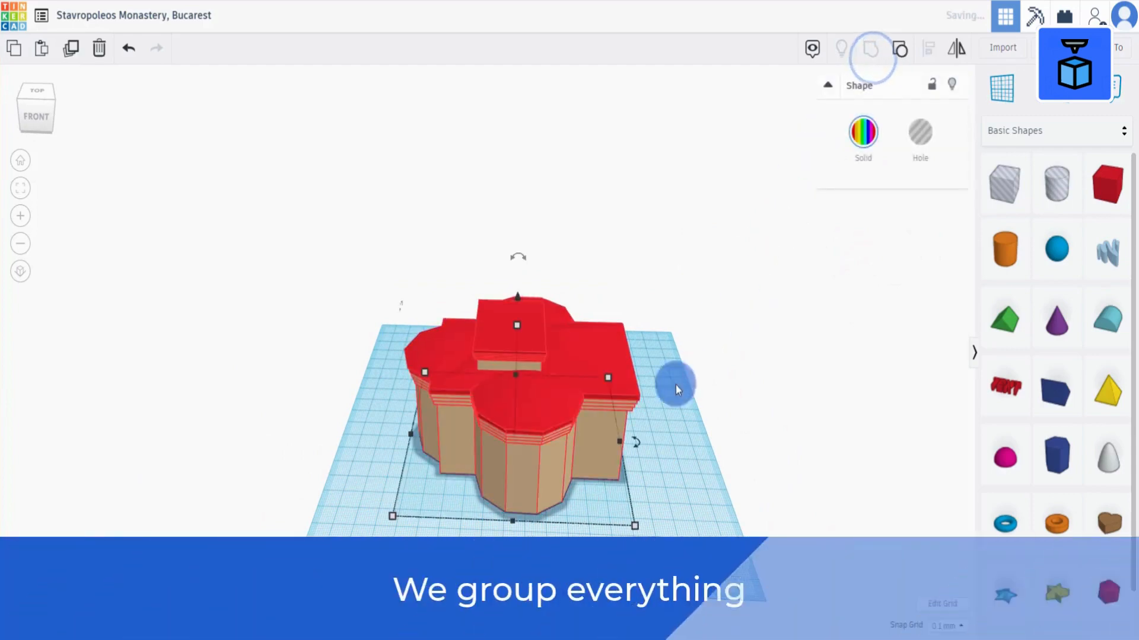
- Rotate the grouped building a quarter turn so its rectangular end faces the front of the workplane
mouse_move(636, 448)
left_click_drag(636, 448, 674, 560)
left_click(674, 561)
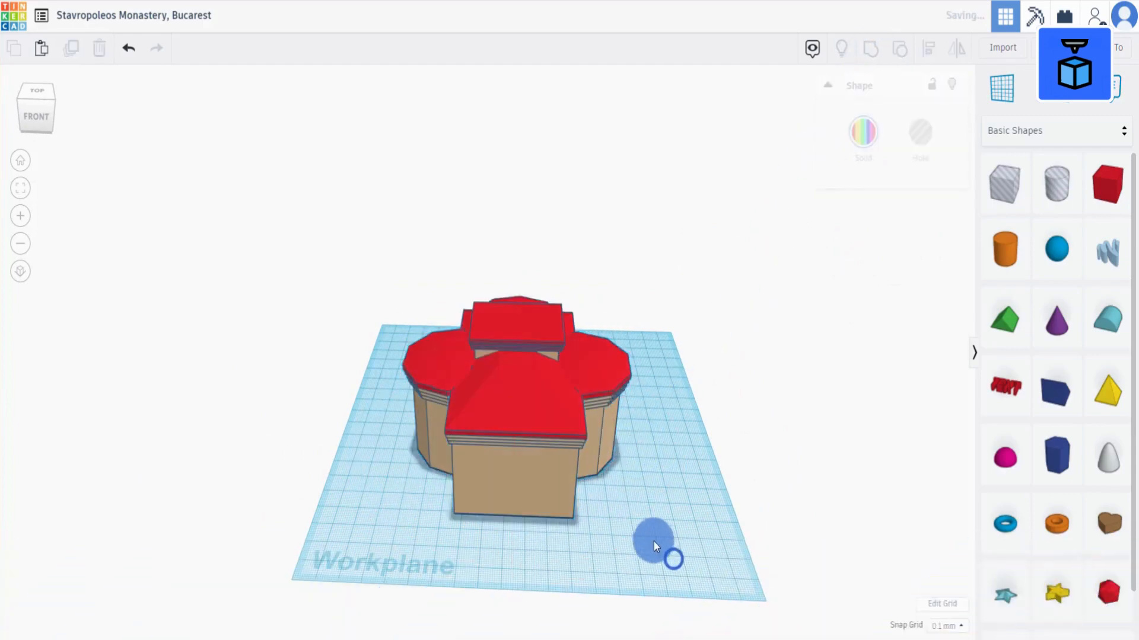
right_click_drag(653, 542, 660, 522)
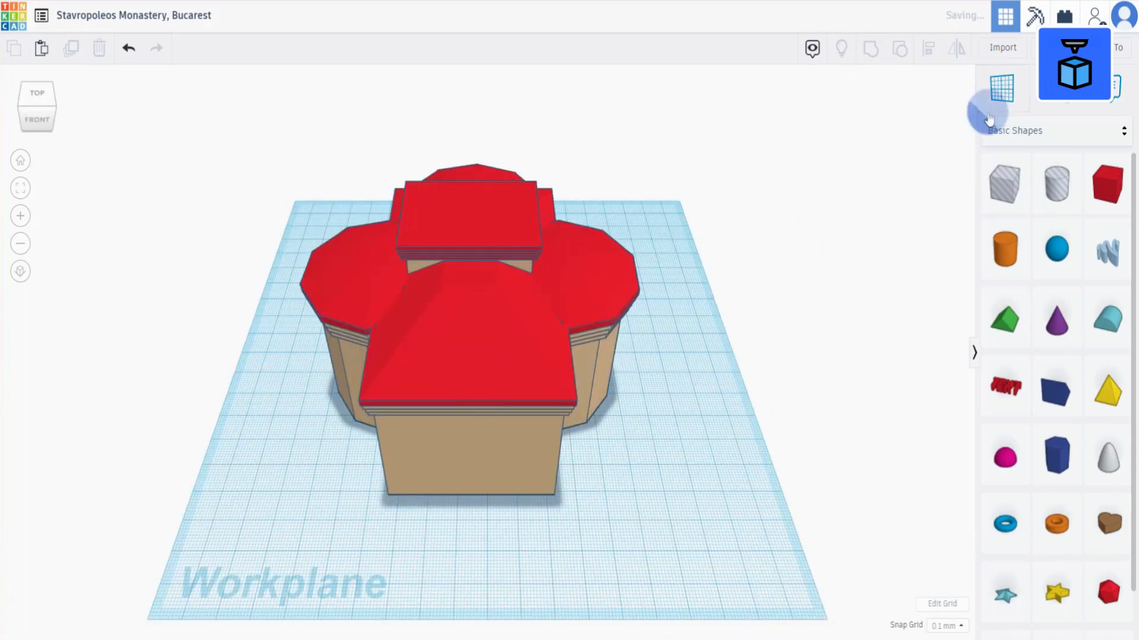
- Set the workplane on the tower's flat red top and add a pyramid there
left_click(1002, 89)
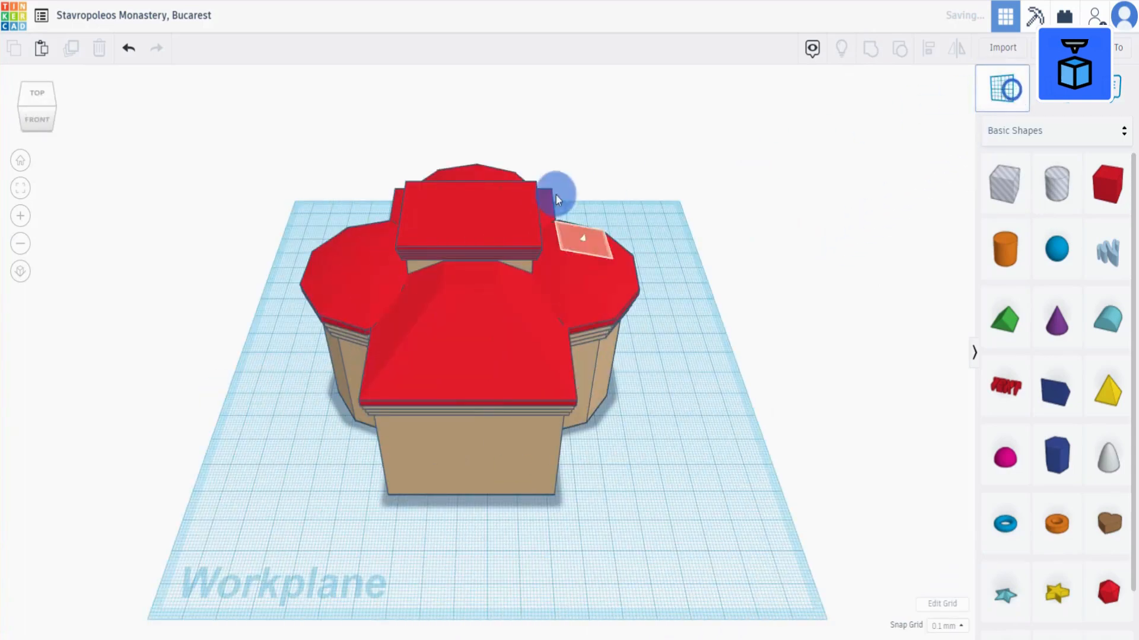
left_click(466, 214)
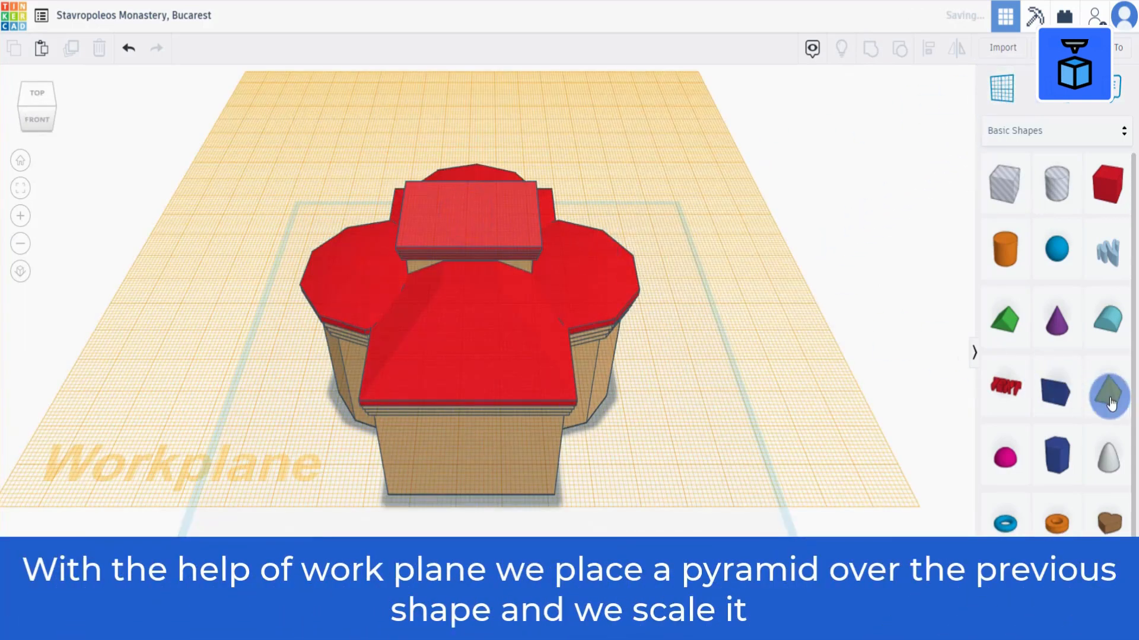
left_click_drag(1110, 404, 468, 216)
- Set the pyramid's base to 44.80 mm by 34.1 mm
left_click(466, 285)
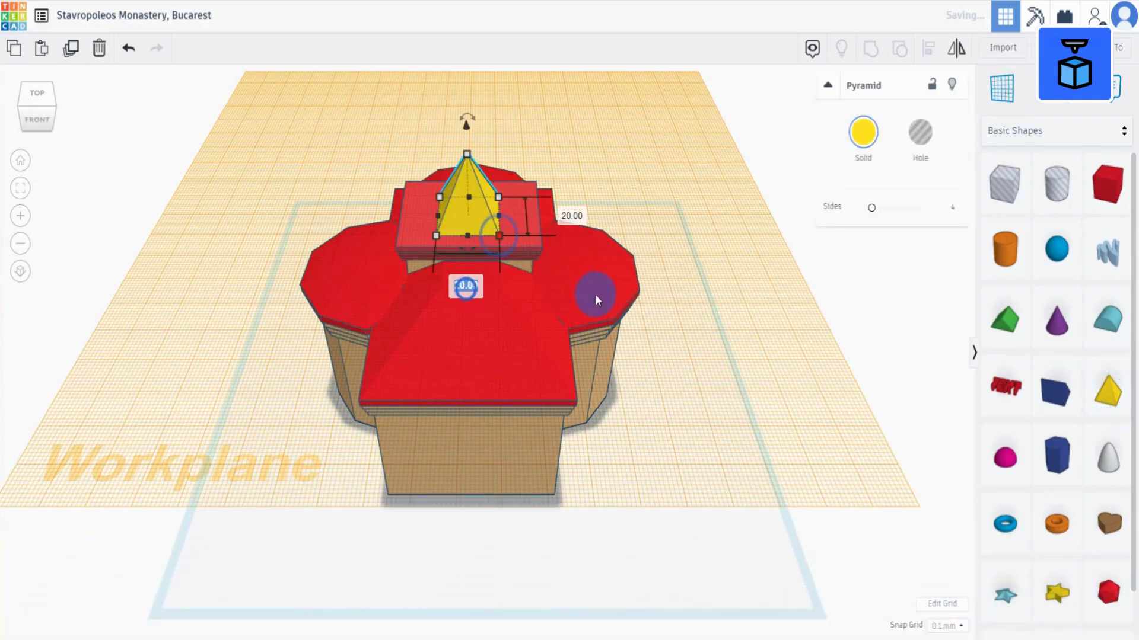
key("Return")
left_click(651, 217)
type("34.1")
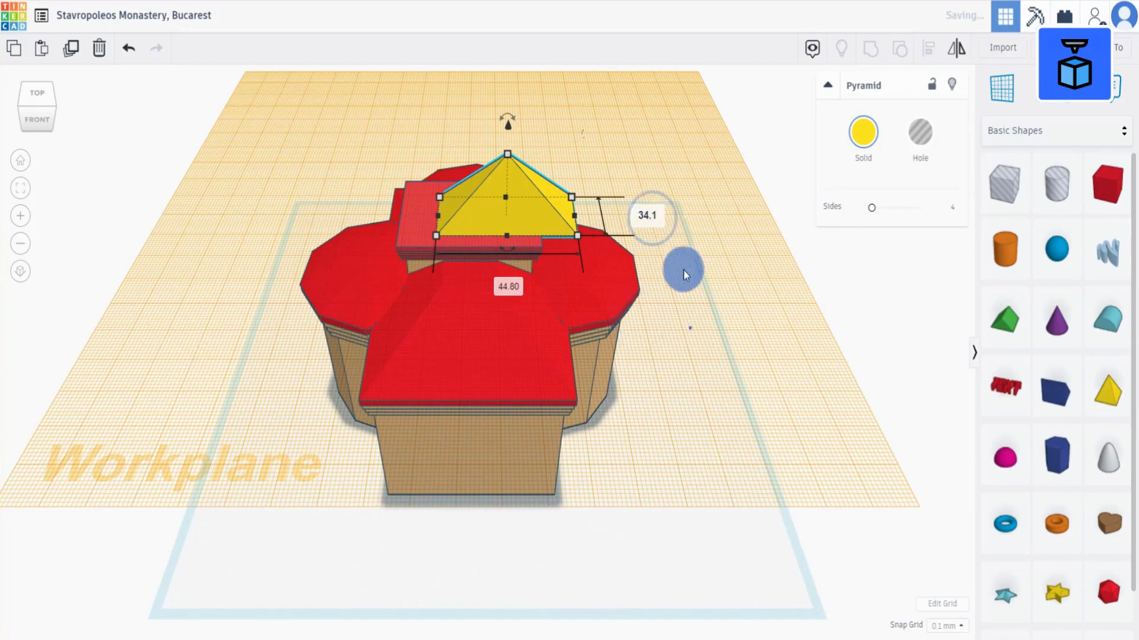
left_click(690, 328)
- Set the pyramid's height to 5.80 mm
left_click(507, 168)
left_click(581, 198)
type("7.8")
key("Return")
scroll(645, 298, "up", 2)
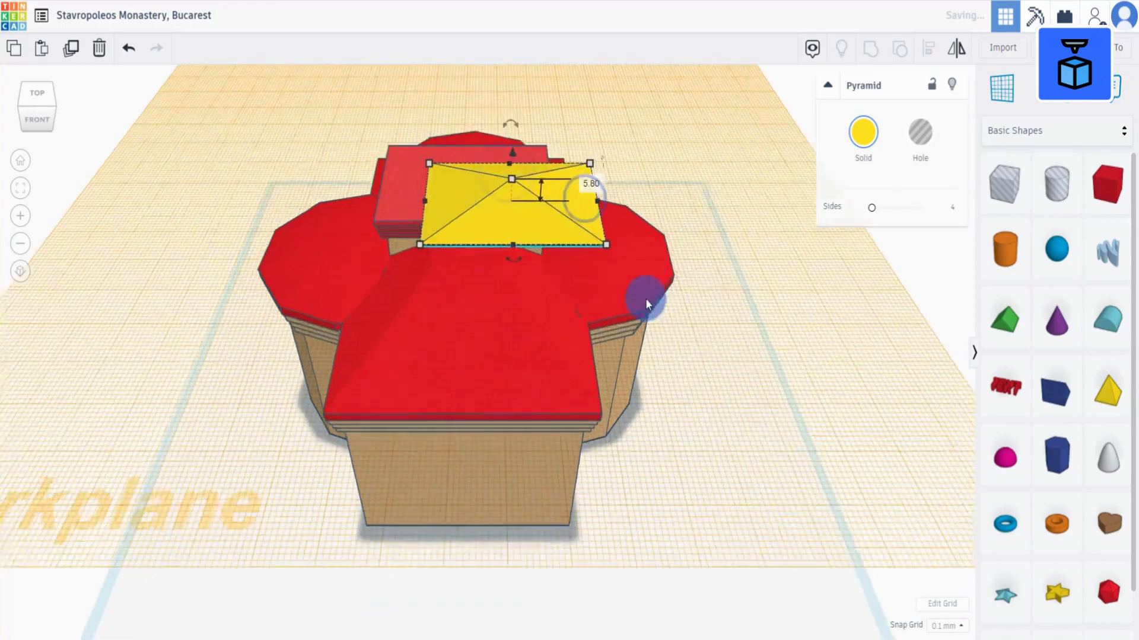
- Move the pyramid onto the tower and align it with the building so it is centred between the side lobes
right_click_drag(645, 298, 683, 355)
left_click(683, 356)
right_click_drag(541, 285, 537, 314)
scroll(510, 302, "down", 2)
left_click_drag(511, 315, 475, 291)
left_click_drag(302, 161, 593, 451)
left_click(931, 55)
left_click(466, 482)
right_click_drag(582, 351, 770, 379)
left_click(770, 379)
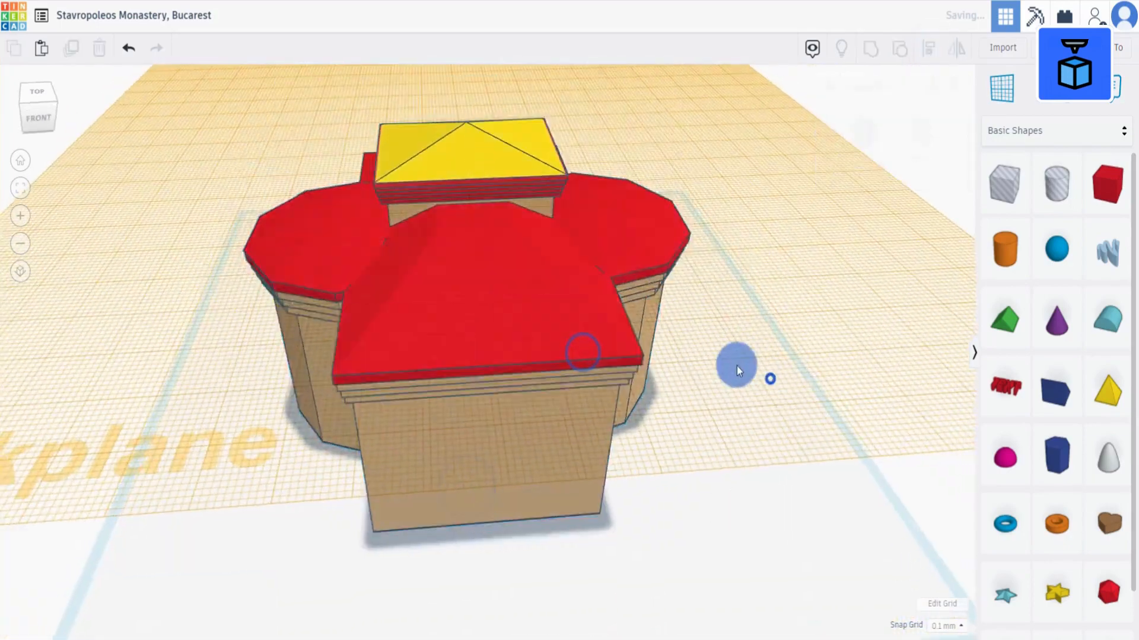
- Colour the pyramid red and enlarge its base slightly from the centre so it overhangs the cornice
left_click(460, 166)
left_click(863, 128)
left_click(853, 252)
right_click_drag(646, 237, 538, 288)
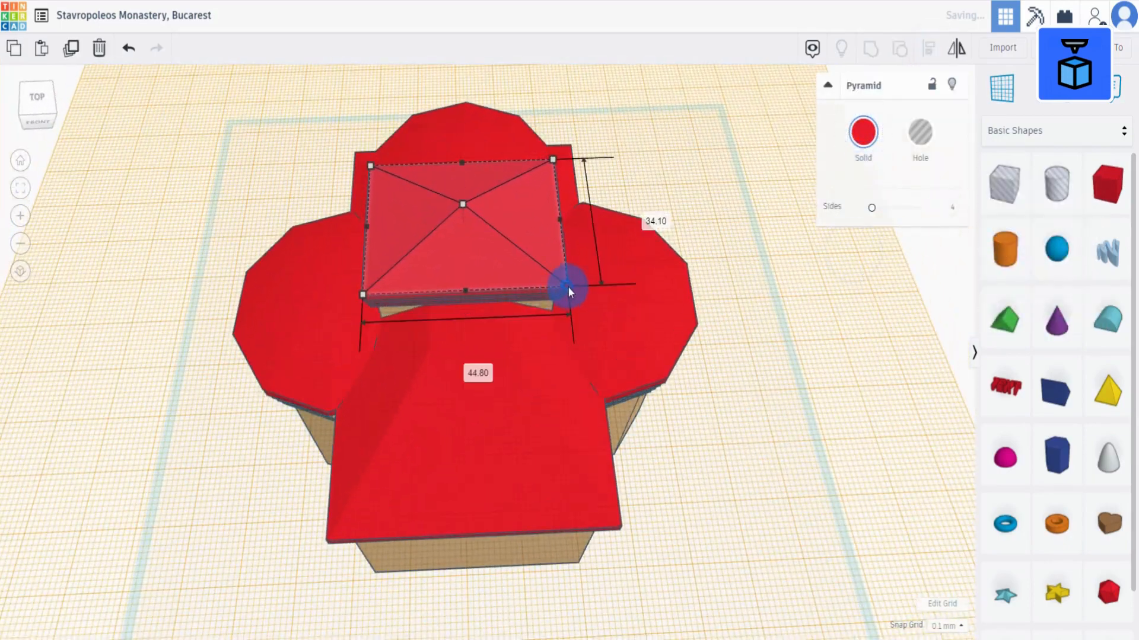
left_click_drag(568, 288, 580, 292, "alt+shift")
right_click_drag(704, 359, 717, 303)
left_click(717, 303)
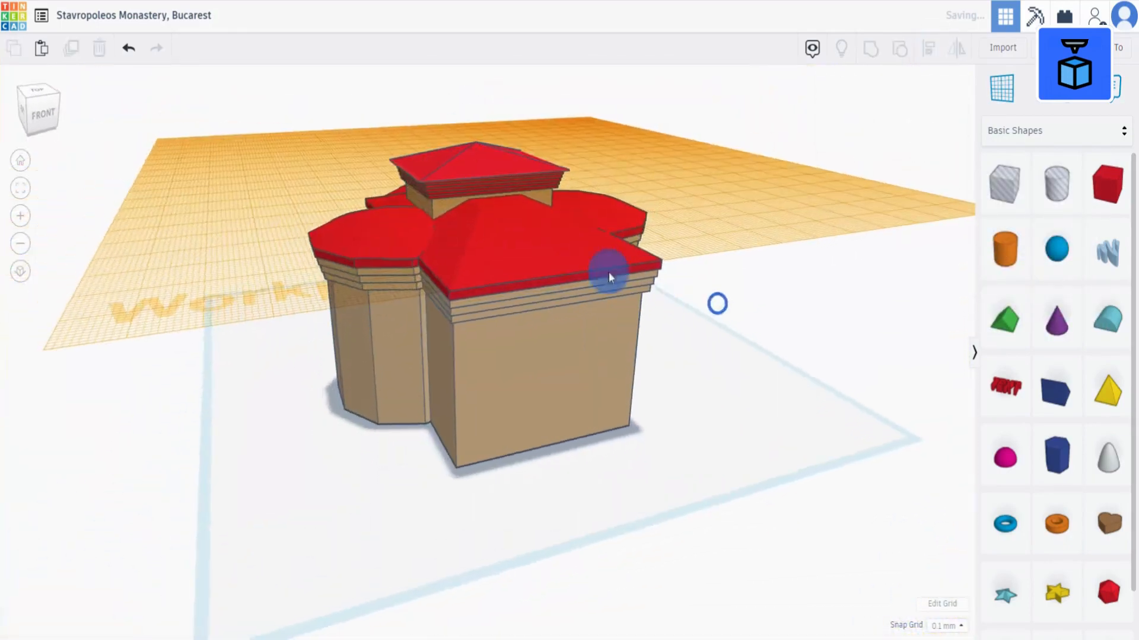
- Group the pyramid roof with the building and return the workplane to the base
left_click_drag(385, 125, 497, 168)
left_click(870, 50)
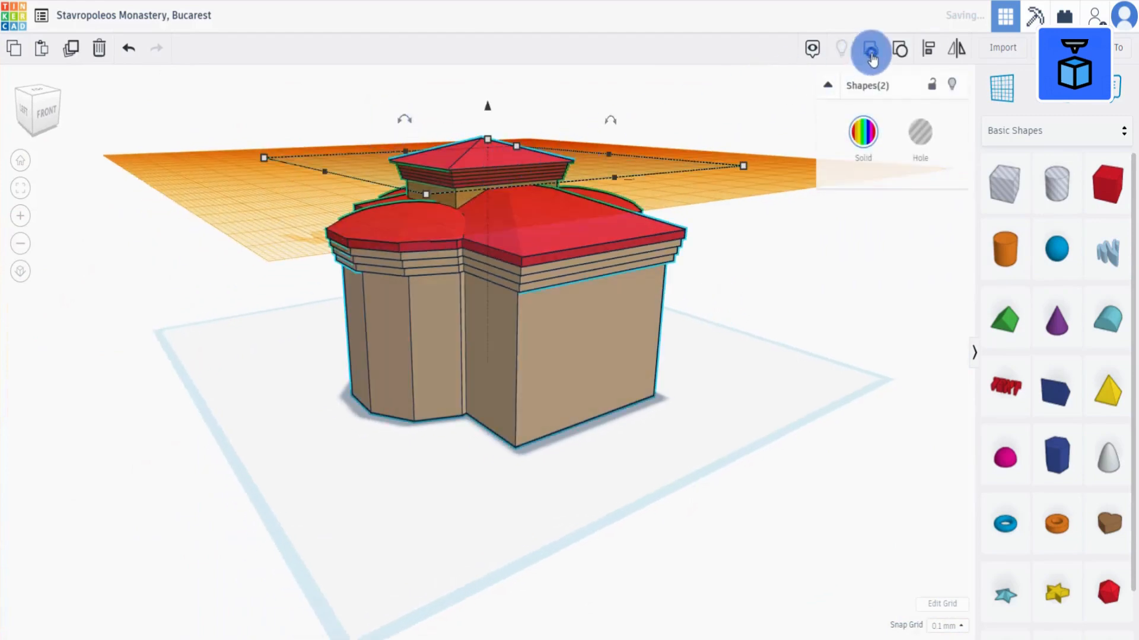
left_click(1002, 91)
left_click(612, 496)
right_click_drag(613, 497, 498, 511)
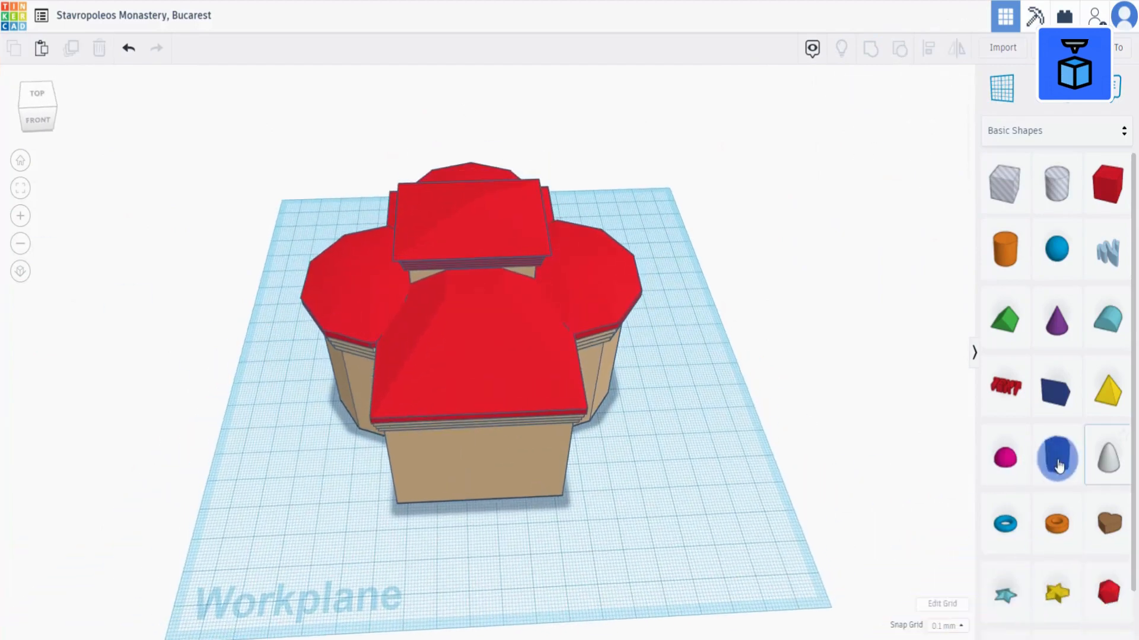
- Add a polygon on the workplane beside the building and set its sides to 8
left_click(1057, 457)
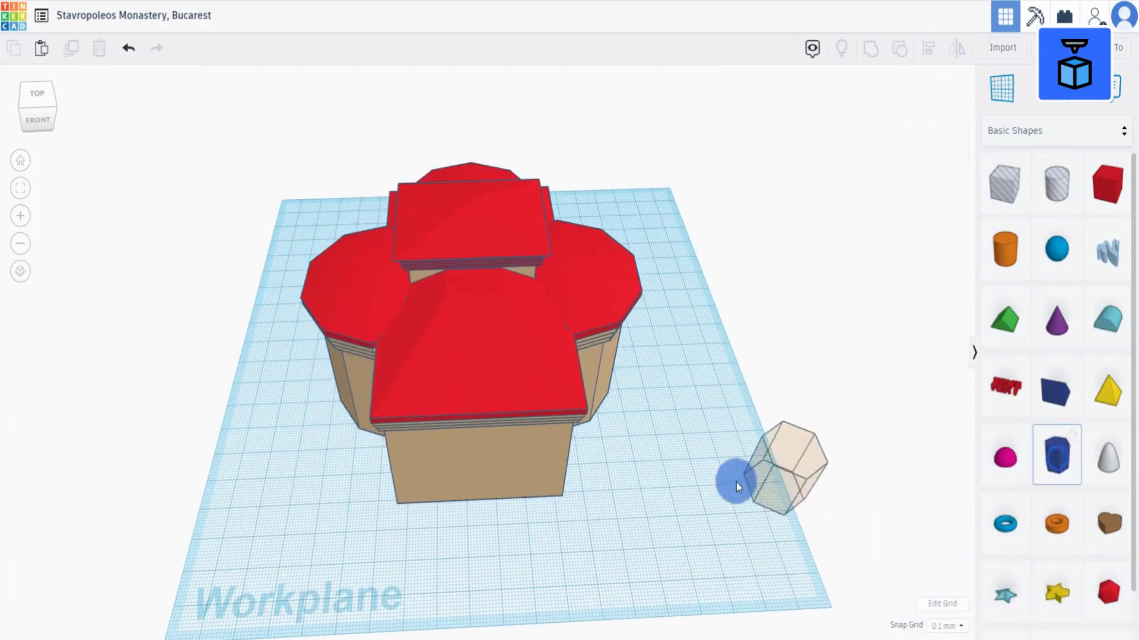
left_click(695, 468)
left_click(952, 207)
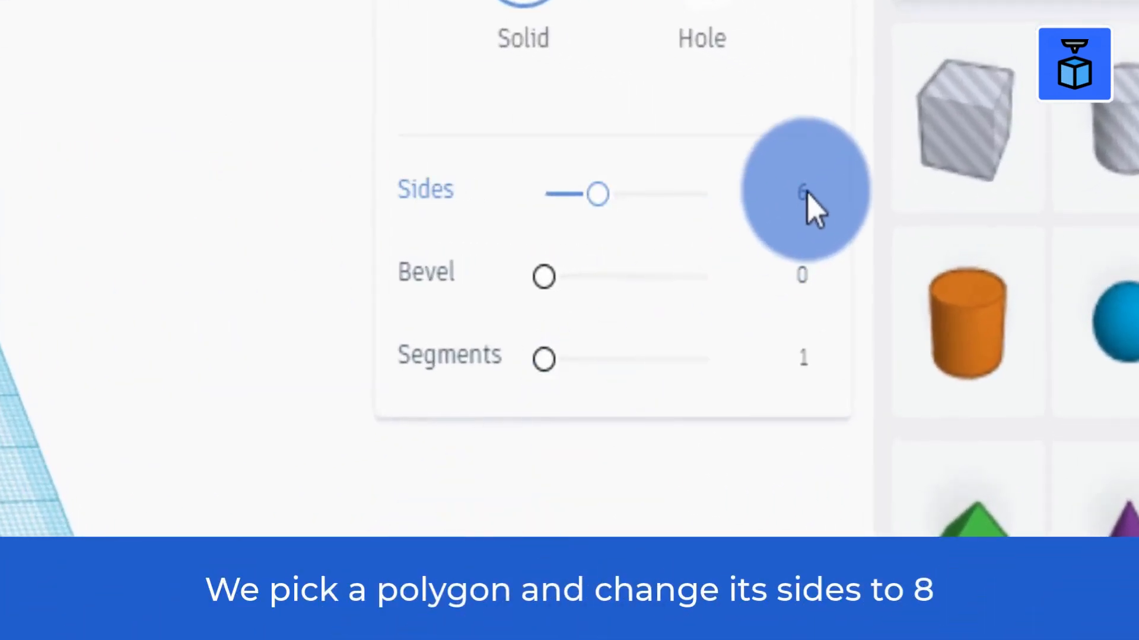
type("8")
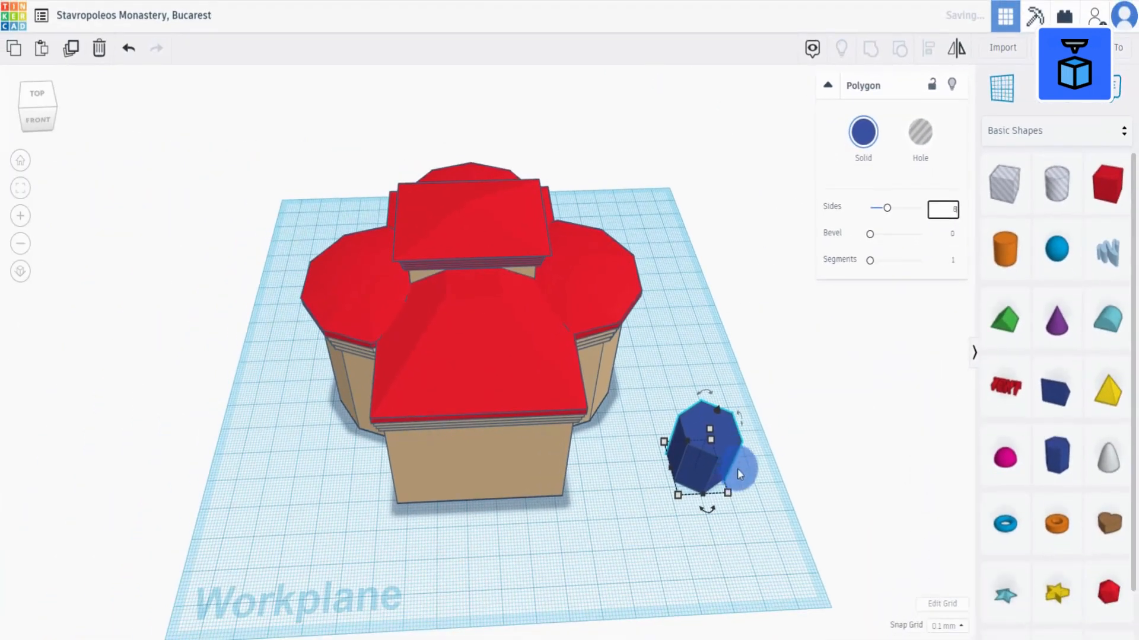
- Rotate the eight-sided polygon beside the building by 20 degrees on the workplane
left_click(727, 496)
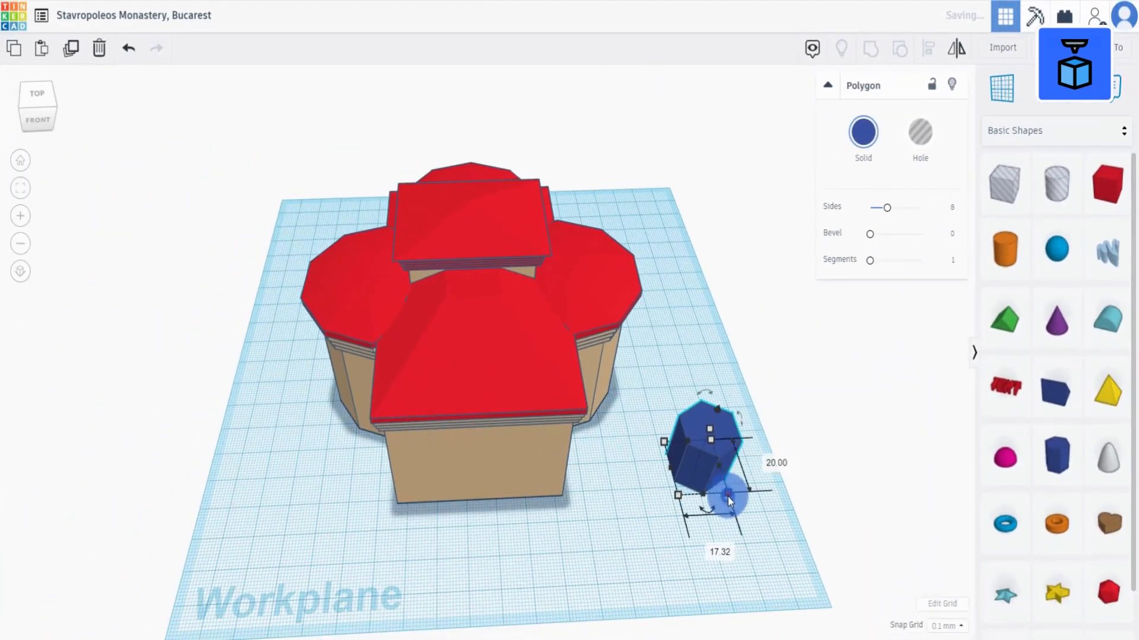
scroll(728, 496, "down", 2)
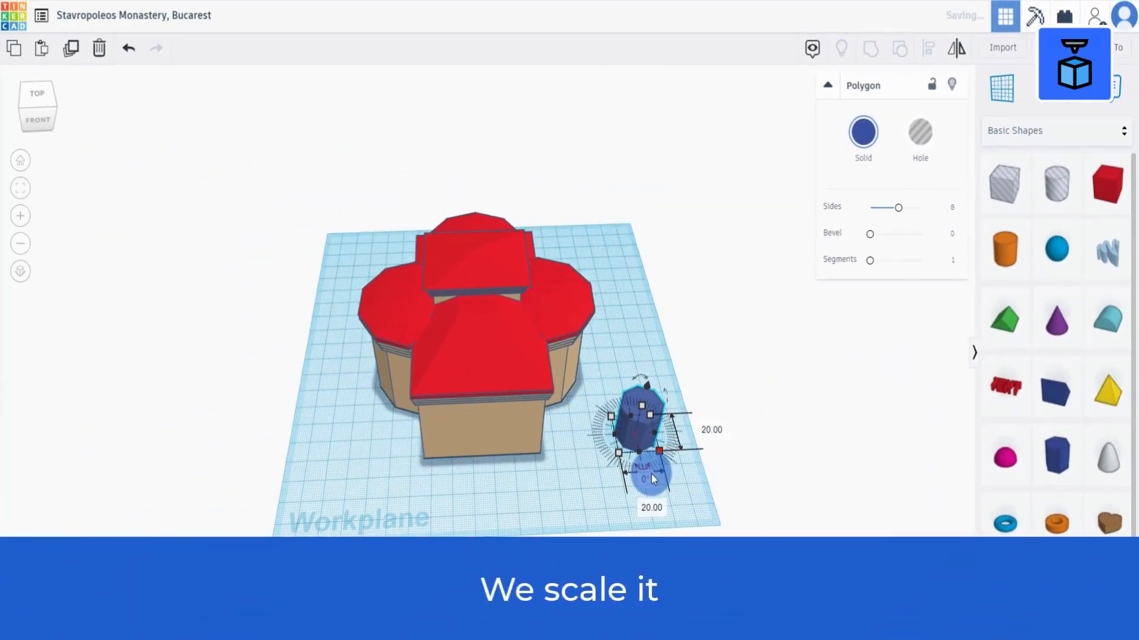
left_click(646, 478)
type("20")
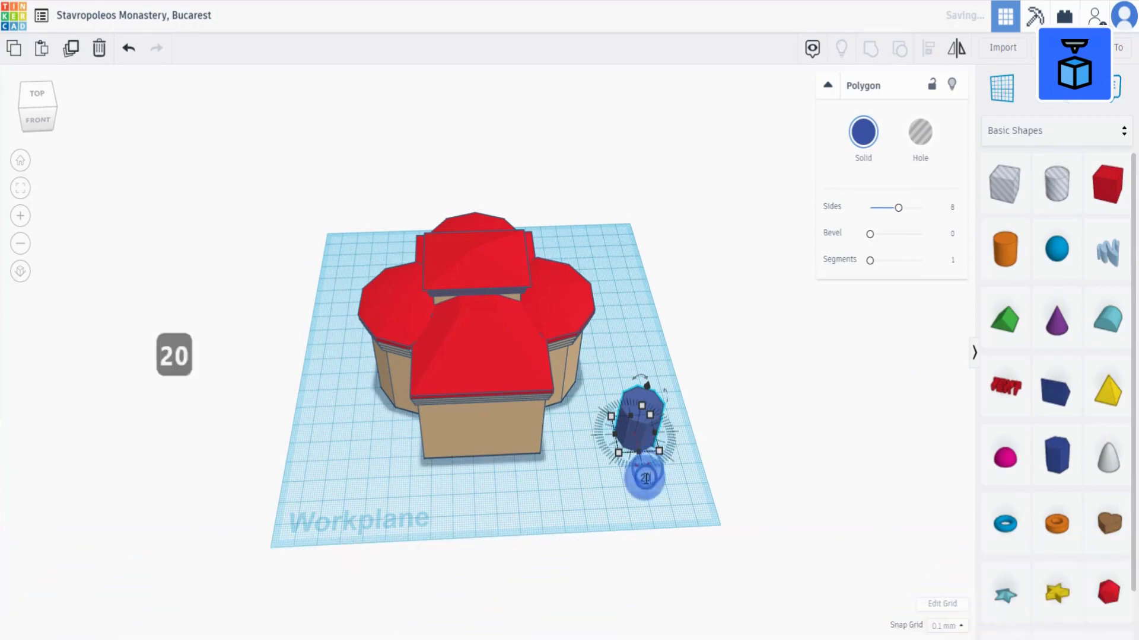
key("Return")
- Set the octagonal polygon's width and depth to 25 mm and its height to 26 mm
left_click(656, 451)
key("f")
left_click(490, 475)
type("25")
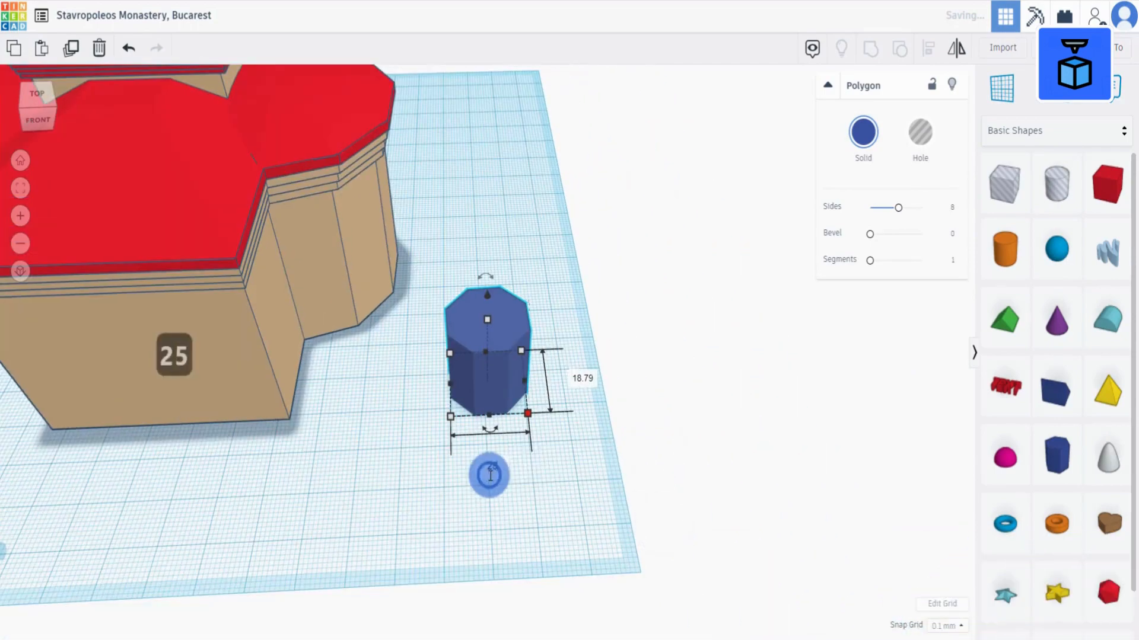
left_click(582, 382)
type("25")
key("Return")
left_click(562, 361)
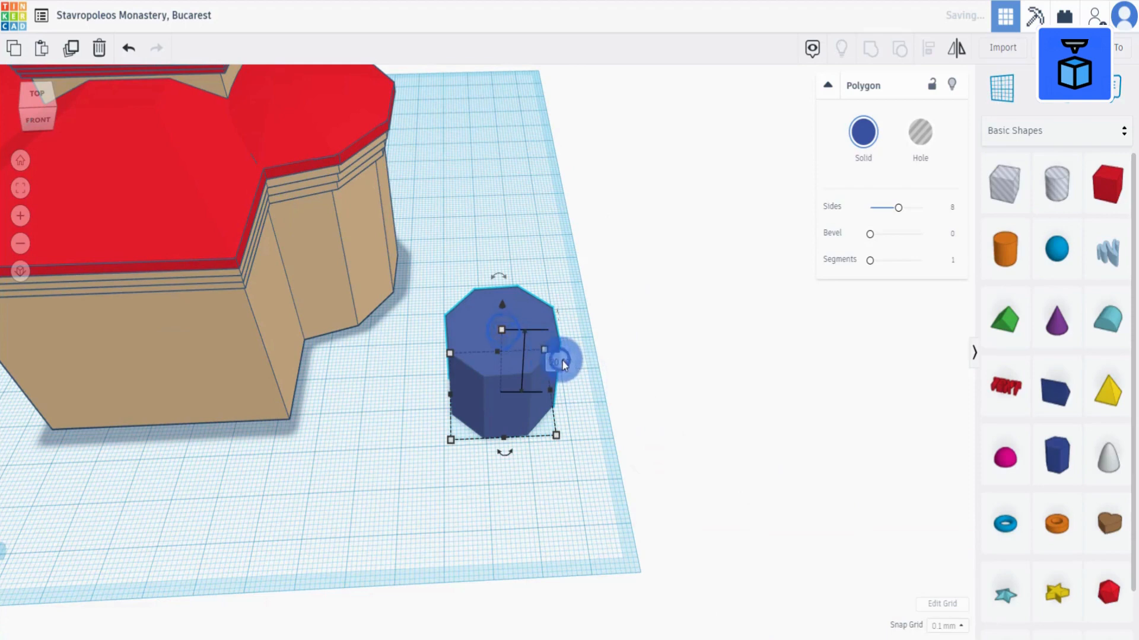
type("26")
key("Return")
- Colour the octagonal polygon light tan and position it on the central tower's red pyramid roof so it rises above it
scroll(518, 475, "down", 3)
left_click(877, 132)
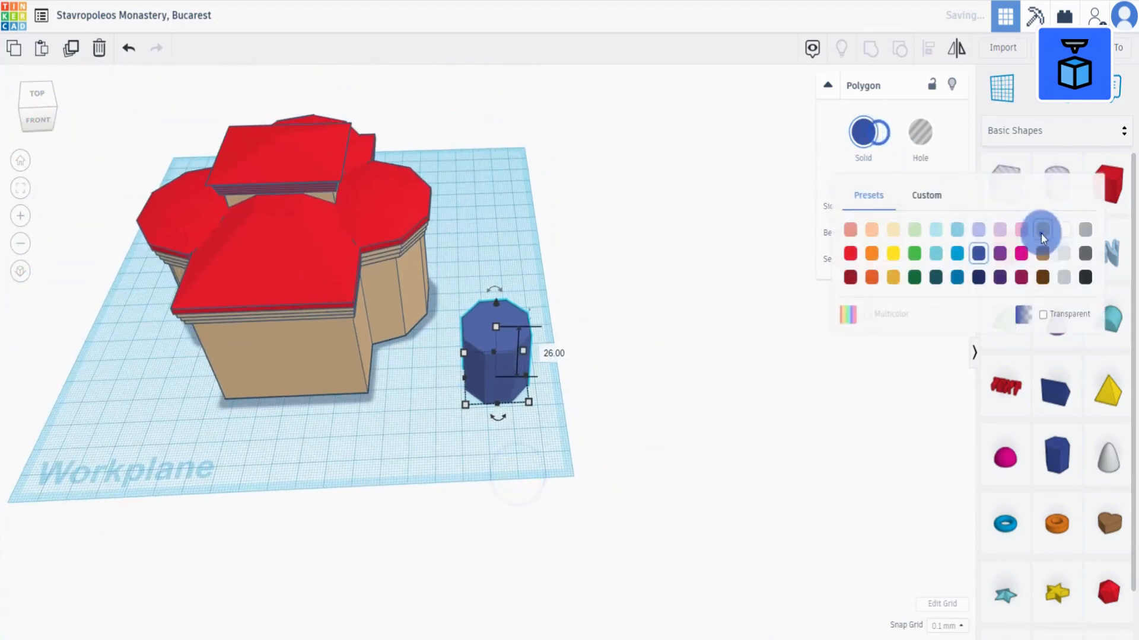
left_click(1041, 234)
left_click_drag(497, 303, 492, 185)
left_click_drag(504, 248, 280, 159)
scroll(279, 154, "up", 5)
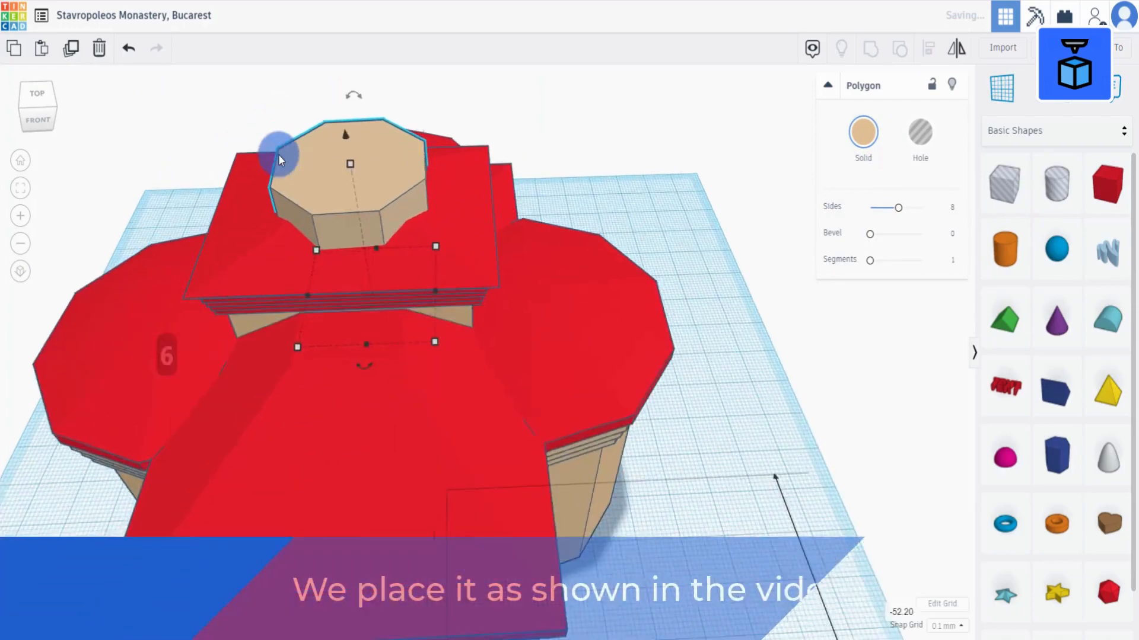
scroll(342, 198, "down", 4)
right_click_drag(454, 251, 368, 311)
left_click_drag(486, 259, 488, 230)
right_click_drag(555, 430, 518, 425)
scroll(530, 409, "down", 2)
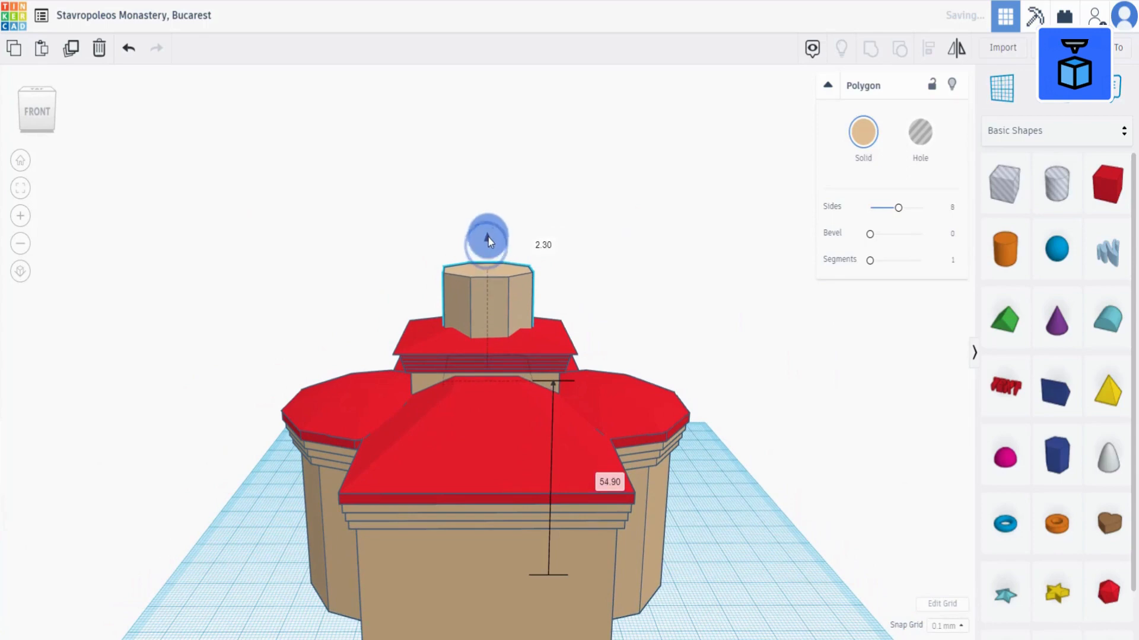
- Align the octagonal turret with the building so it is centred between the two side lobes
right_click_drag(496, 269, 518, 406)
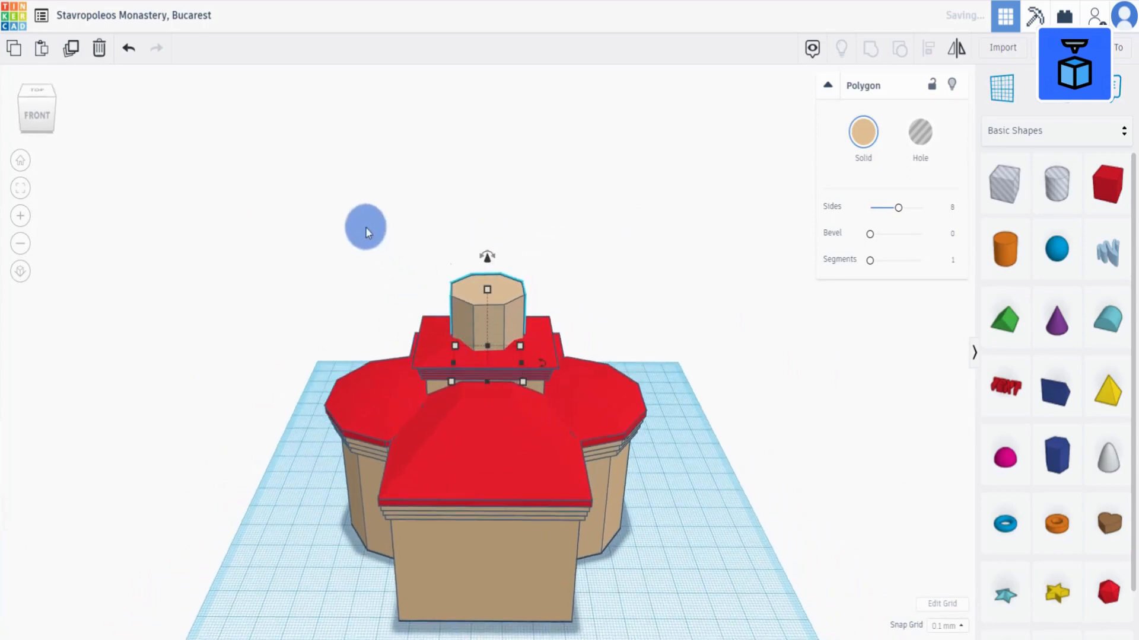
left_click_drag(366, 229, 632, 546)
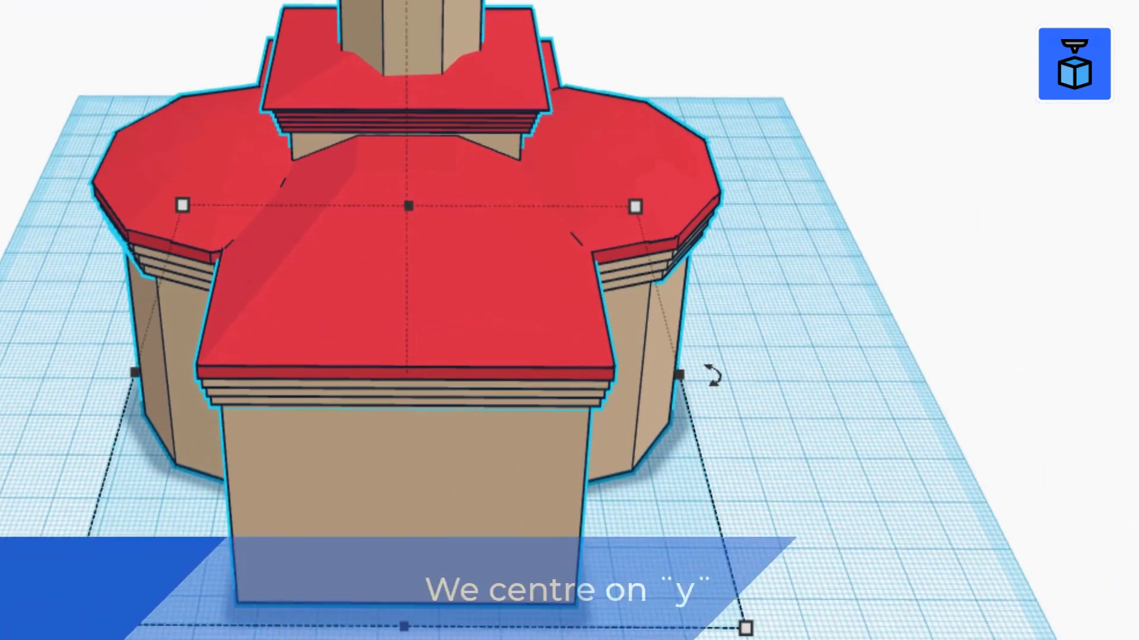
key("l")
scroll(833, 5, "down", 3)
left_click(406, 449)
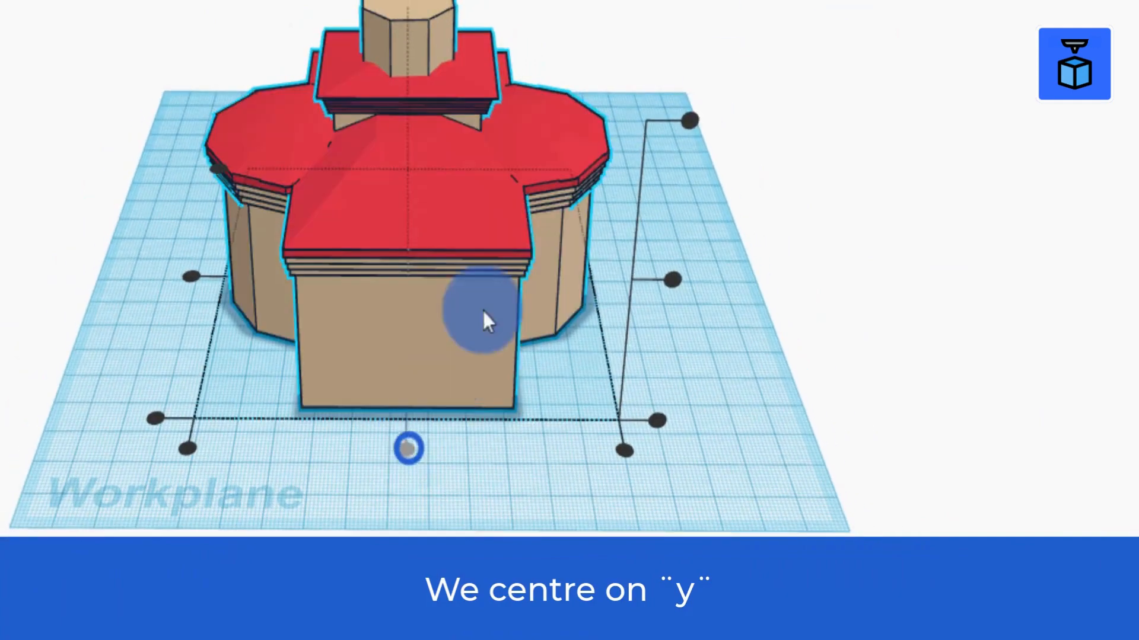
left_click(651, 166)
scroll(666, 194, "up", 3)
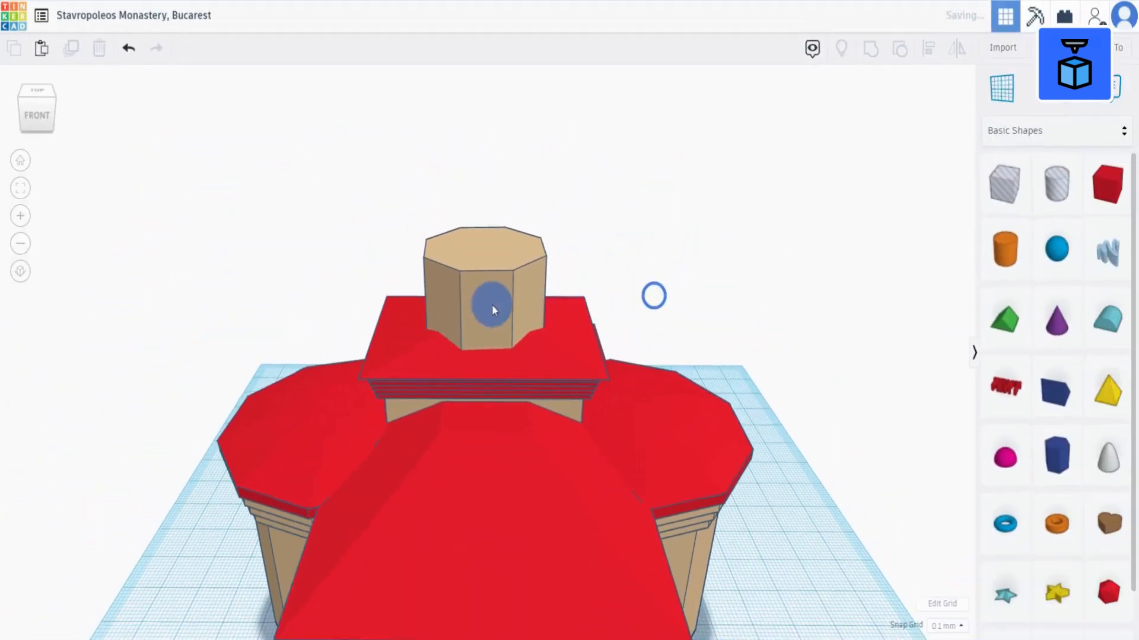
- Duplicate the octagonal turret, drop the copy onto its top face and reduce the copy's height to 1 mm
left_click(483, 305)
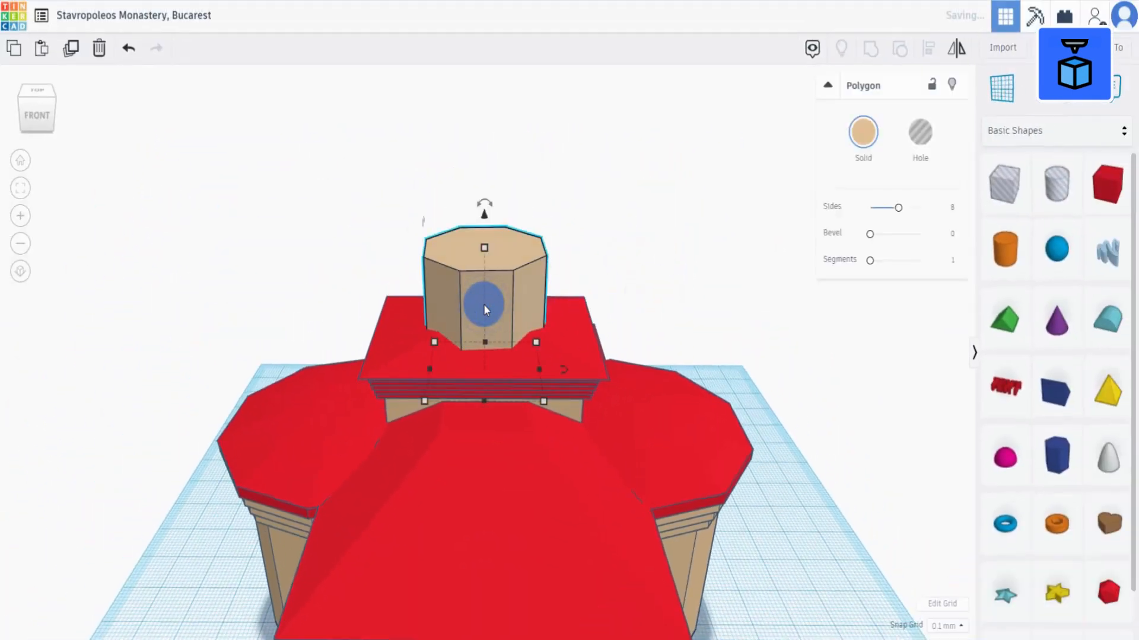
left_click(71, 50)
left_click(1003, 86)
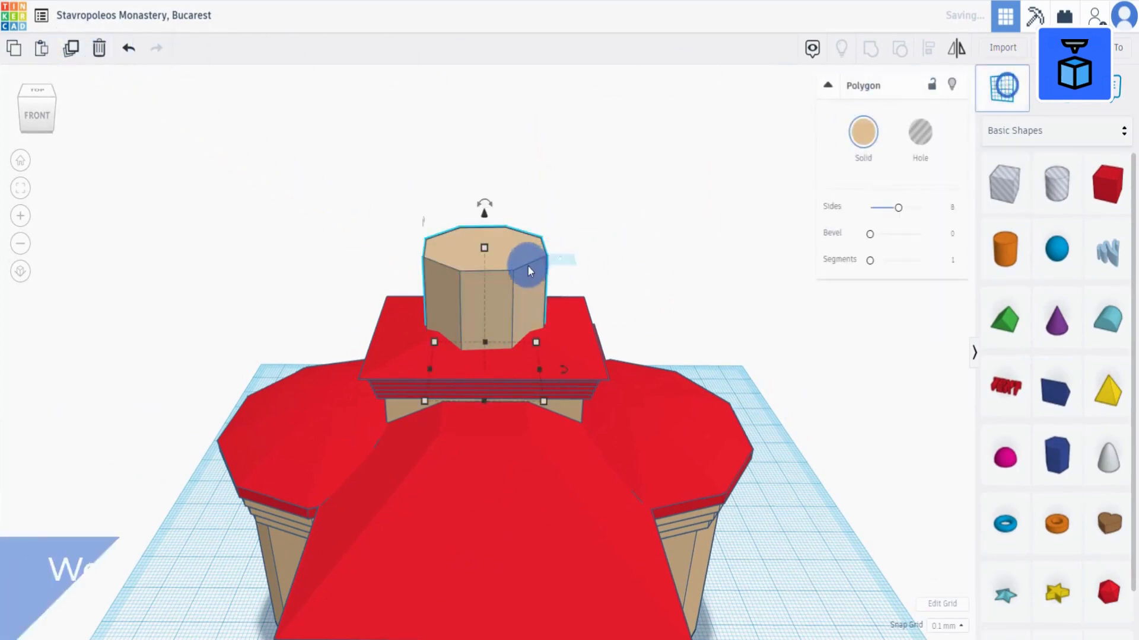
left_click(490, 251)
key("d")
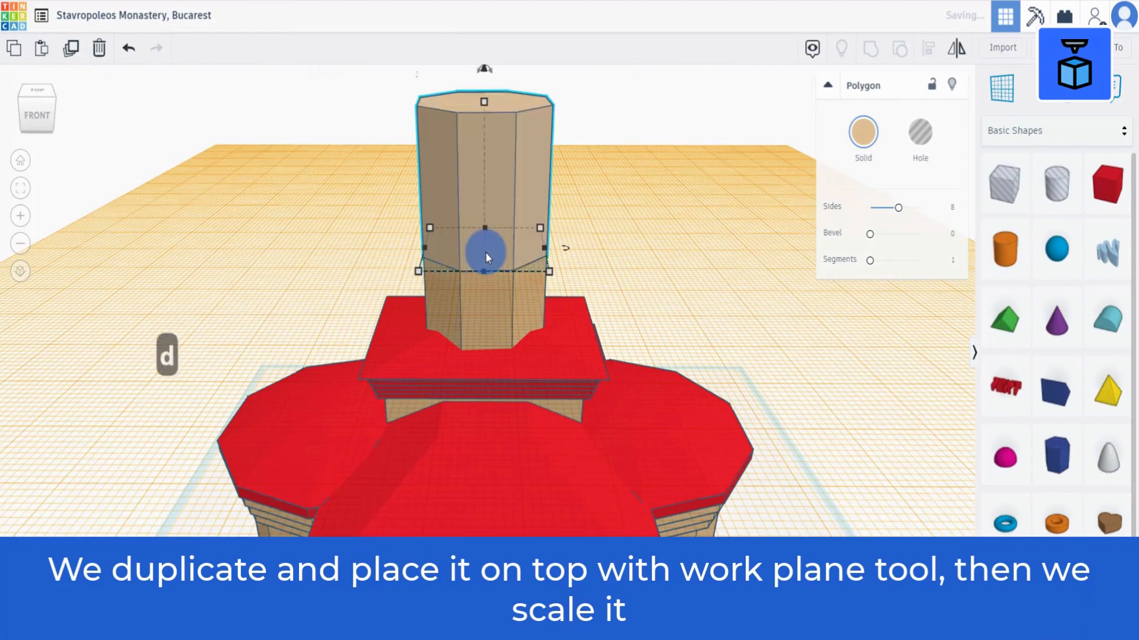
left_click_drag(484, 101, 493, 241)
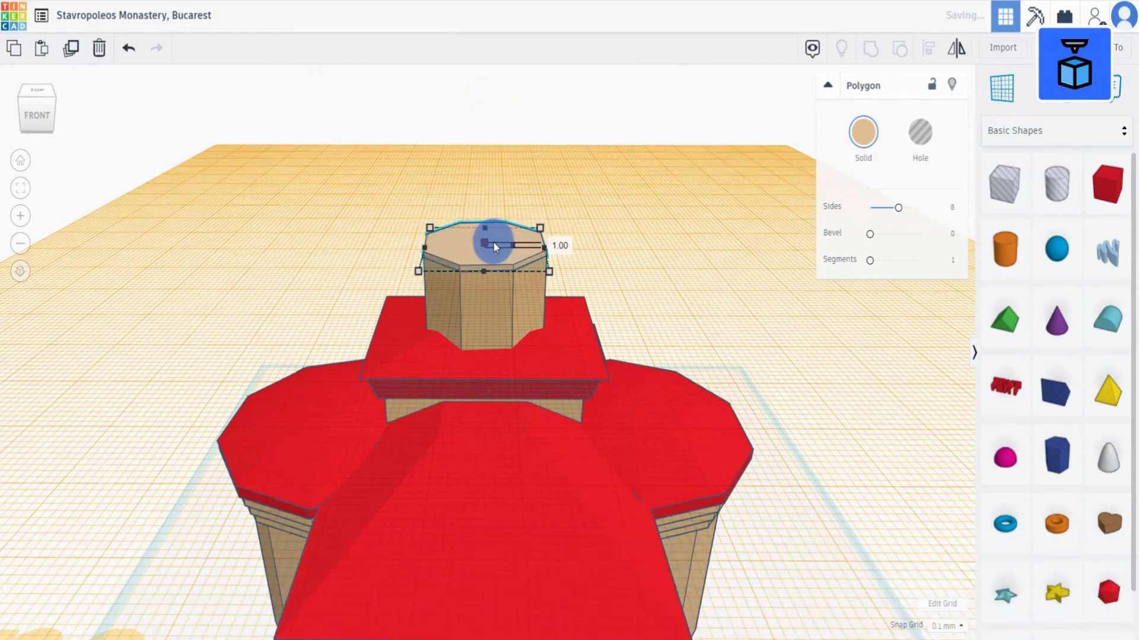
- Enlarge the thin octagonal slab from its centre to about 26.4 mm wide and return the workplane to the base
right_click_drag(493, 240, 520, 324)
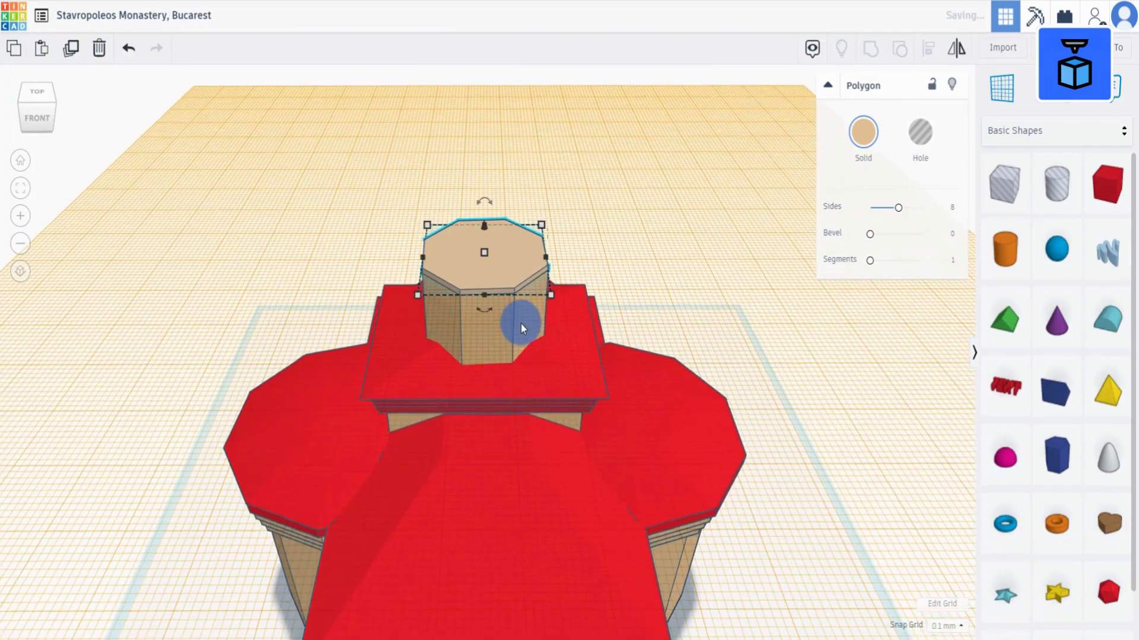
left_click(551, 295)
left_click_drag(555, 296, 556, 297)
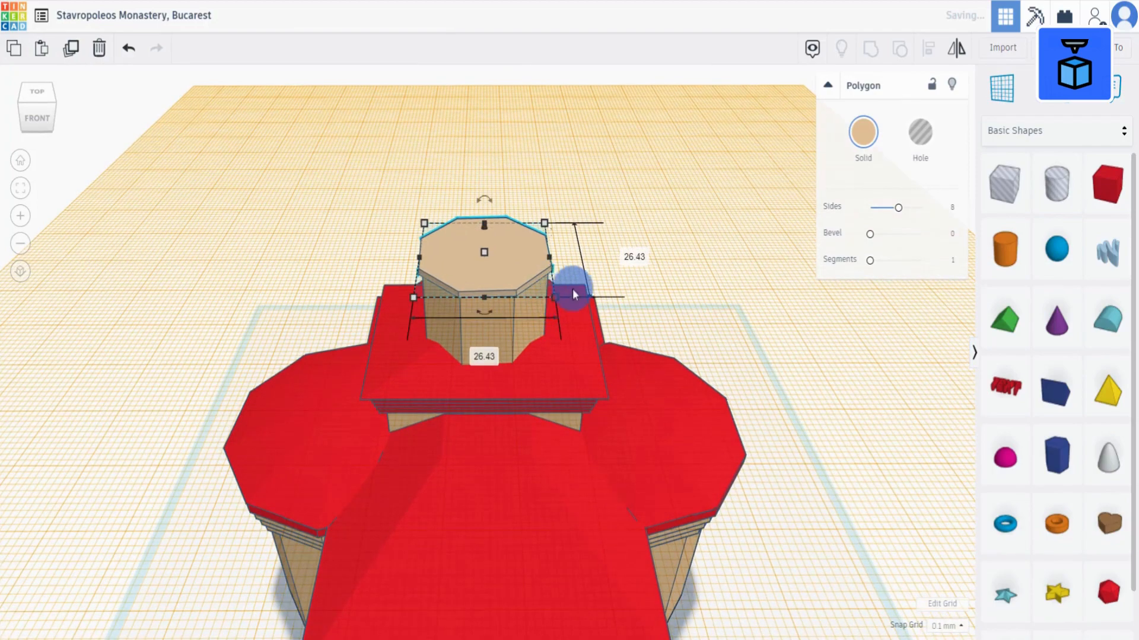
left_click(729, 350)
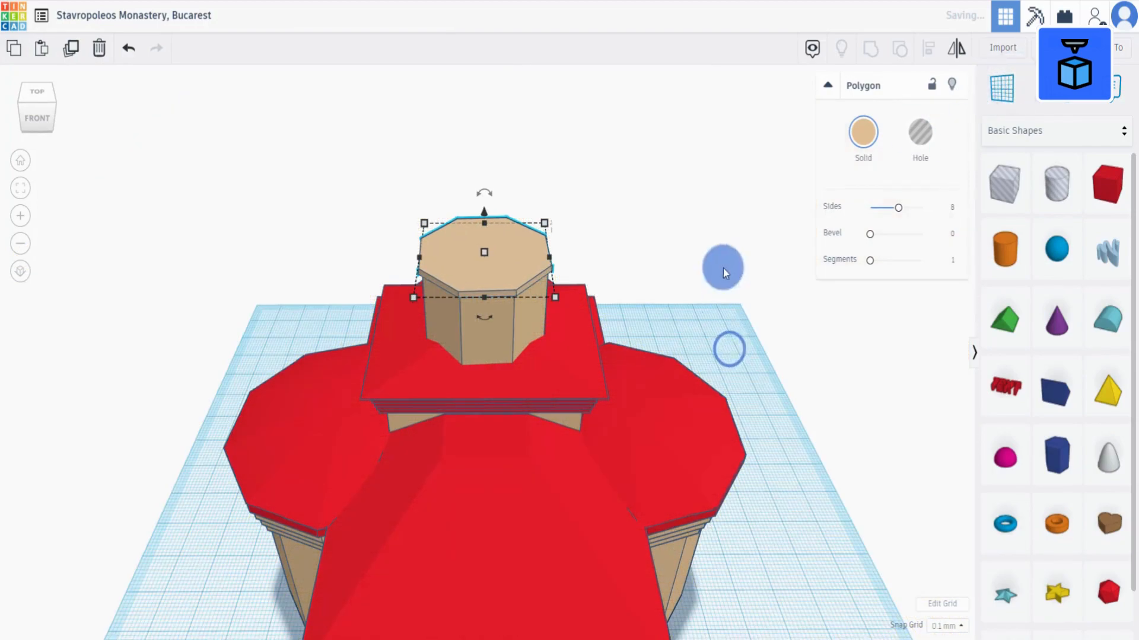
left_click(720, 230)
- Duplicate the slab onto its own top face and enlarge the copy from its centre to about 27.2 mm wide
left_click(480, 267)
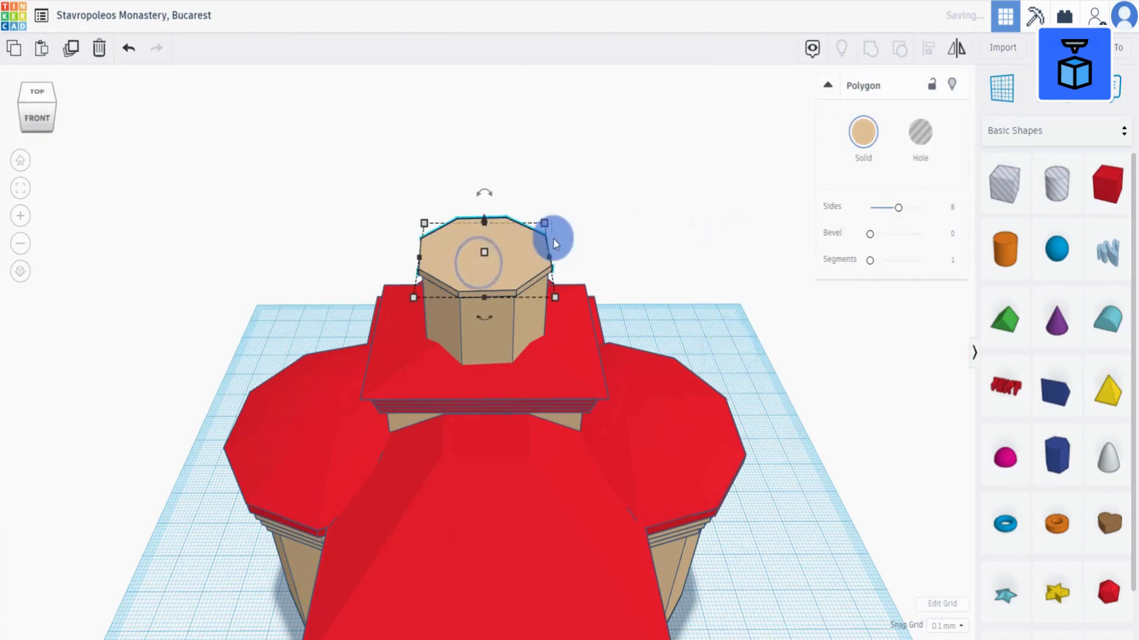
left_click(1000, 97)
left_click(492, 262)
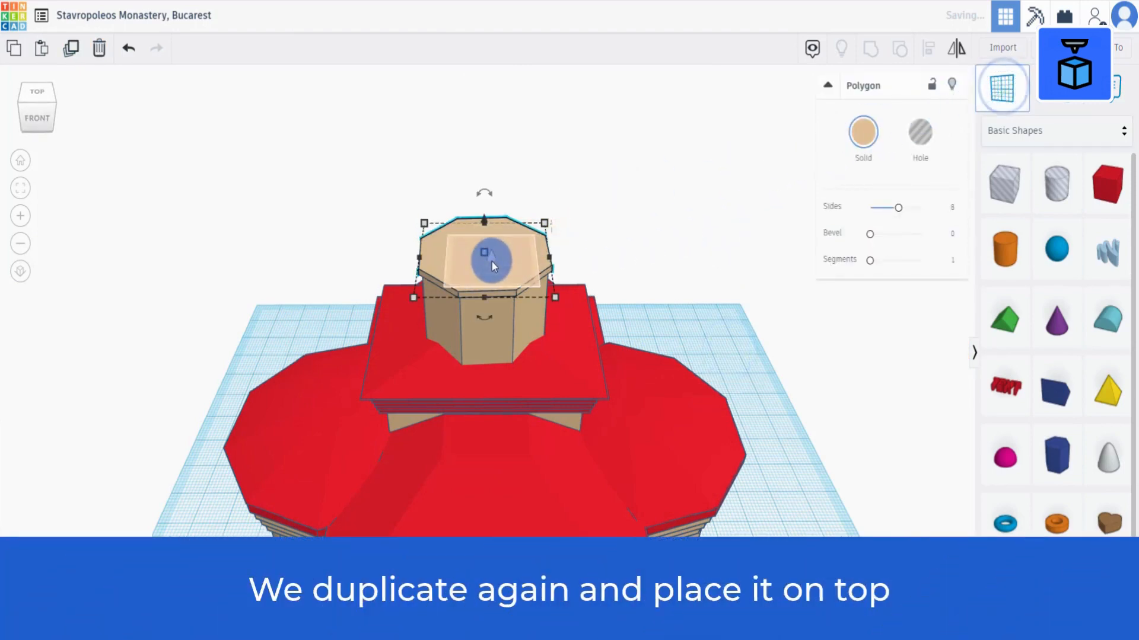
left_click(72, 48)
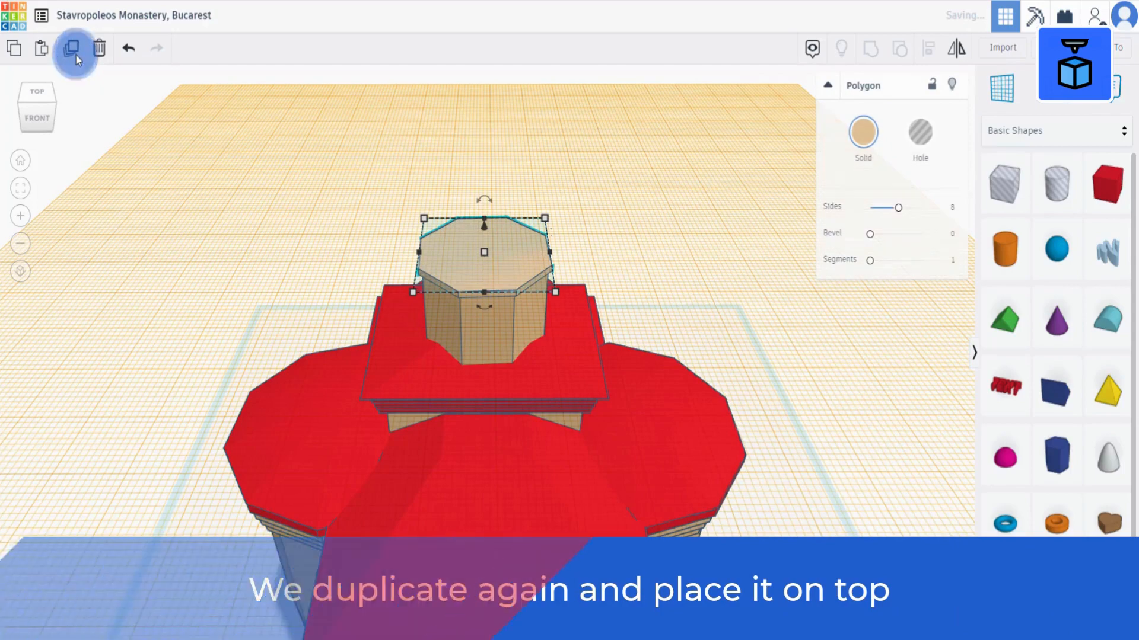
key("d")
left_click(518, 280)
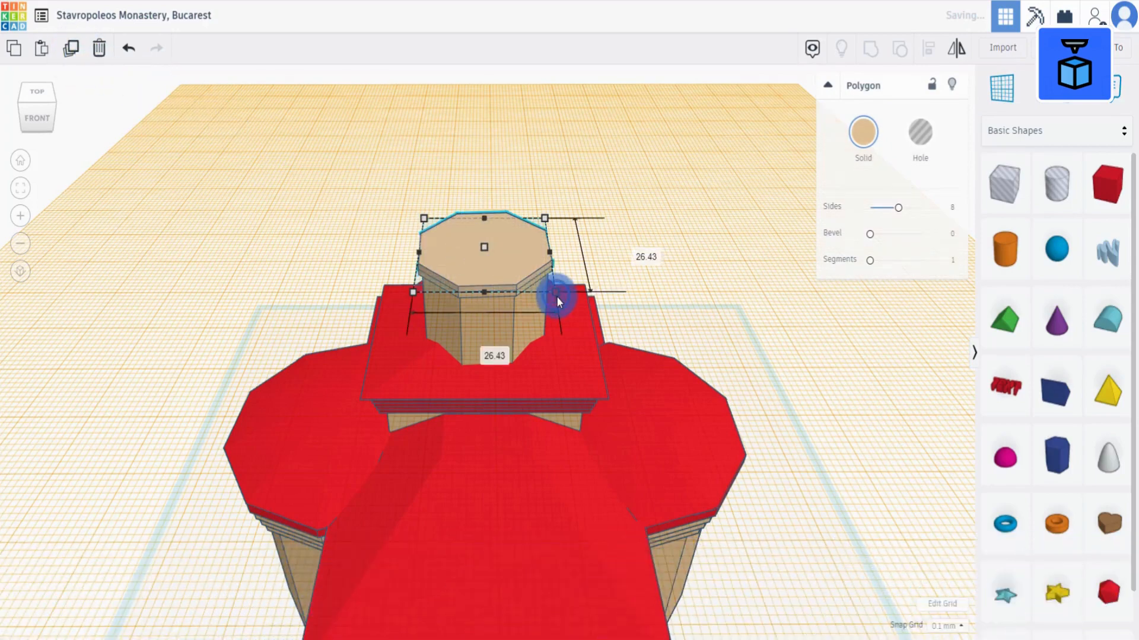
left_click_drag(557, 295, 557, 297)
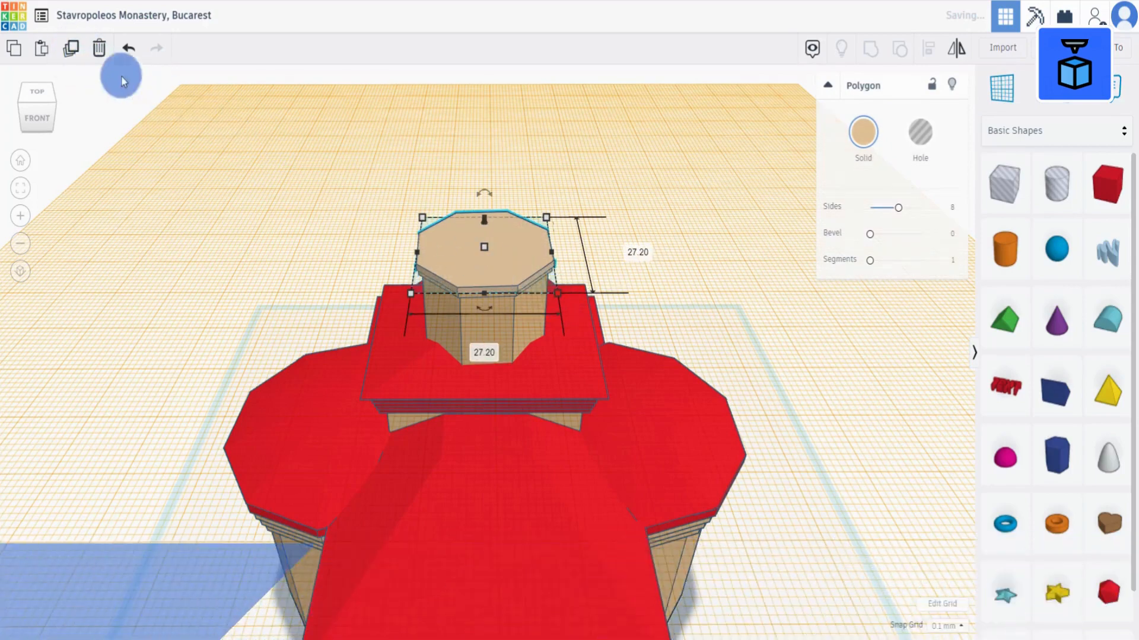
- Repeat the duplication twice to stack two wider slabs on the turret's cornice, and return the workplane to the base
left_click(71, 50)
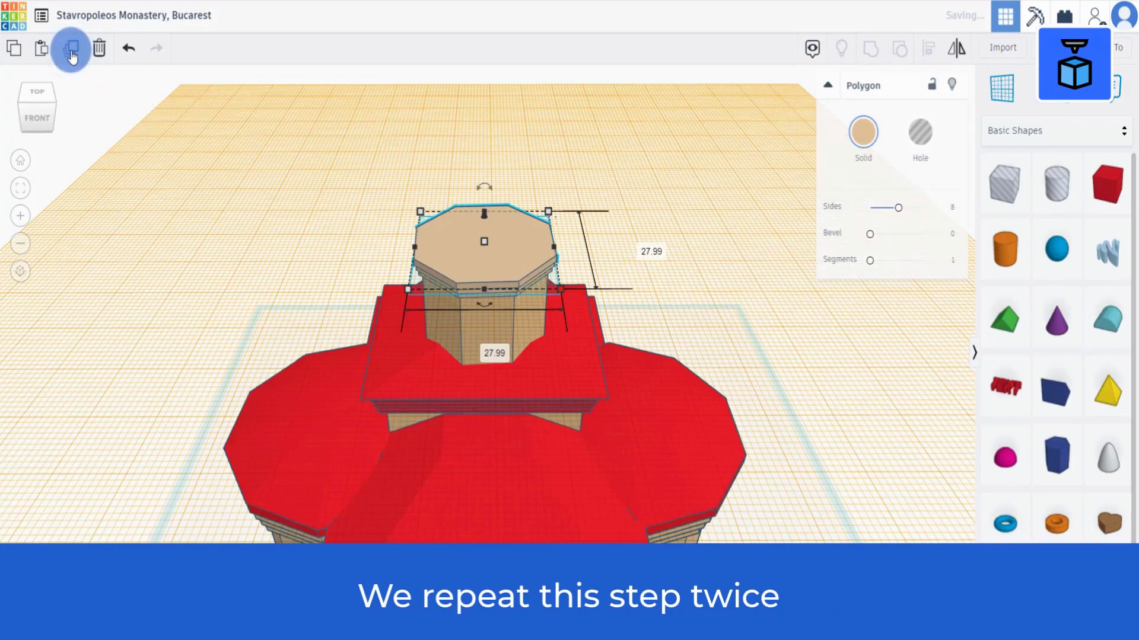
left_click(71, 51)
right_click_drag(672, 314, 677, 300)
left_click(677, 300)
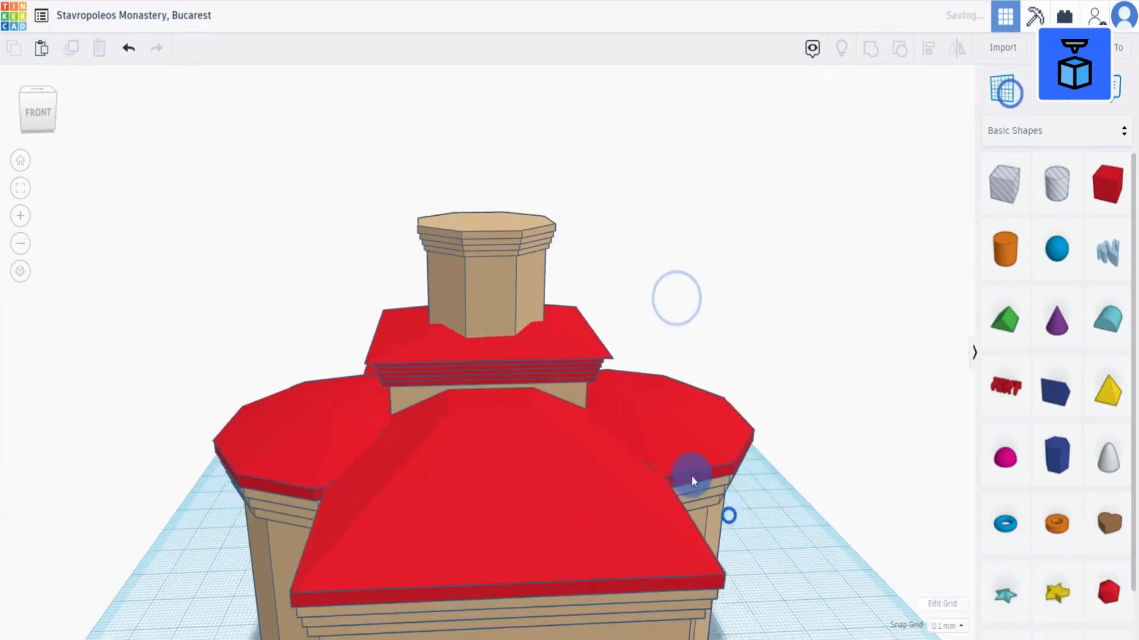
- Select the four stacked octagonal slabs on top of the turret and colour them red
left_click(490, 251)
left_click(501, 243, "shift")
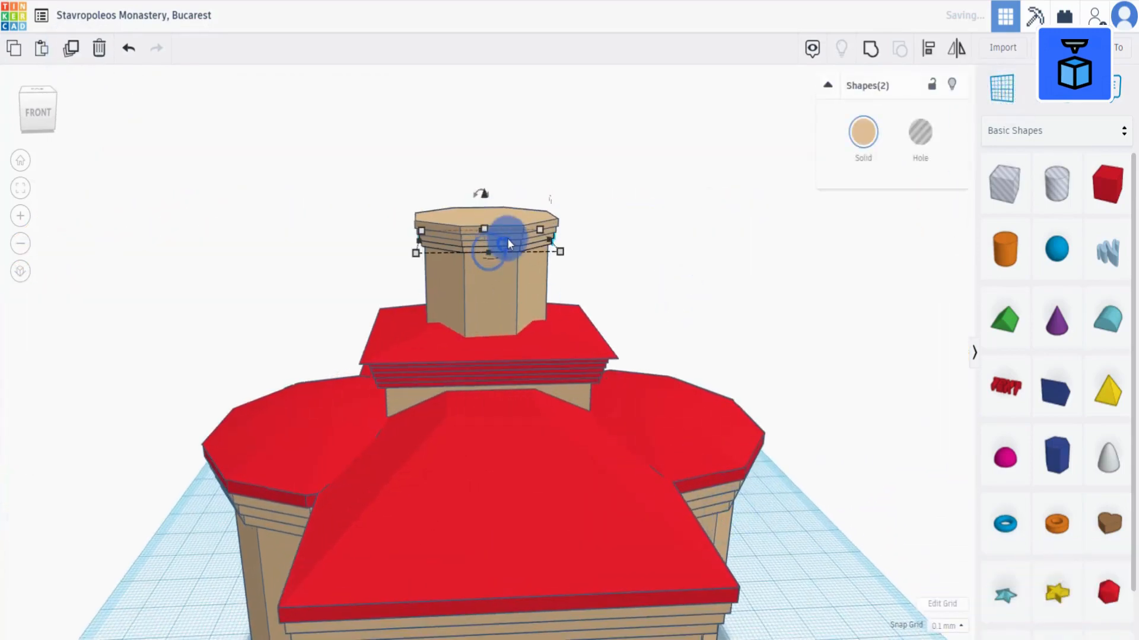
left_click(507, 237, "shift")
left_click(511, 227, "shift")
left_click(860, 136)
left_click(851, 254)
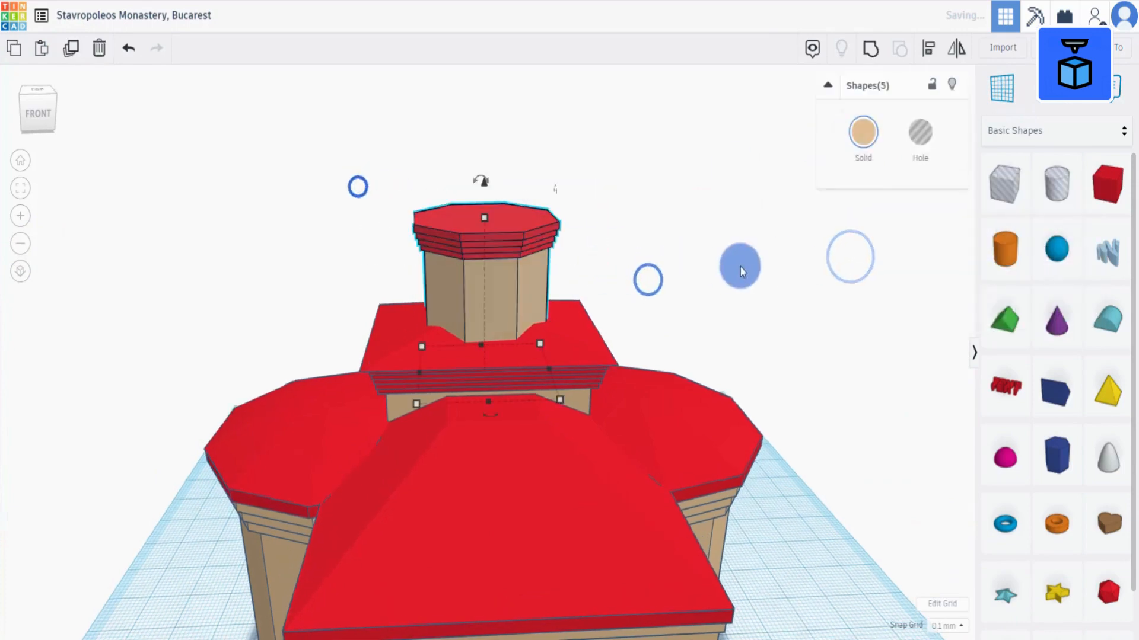
- Group the octagonal turret with its four red slabs and turn on Multicolor for the group
left_click(869, 50)
scroll(614, 262, "down", 2)
left_click(858, 133)
left_click(870, 313)
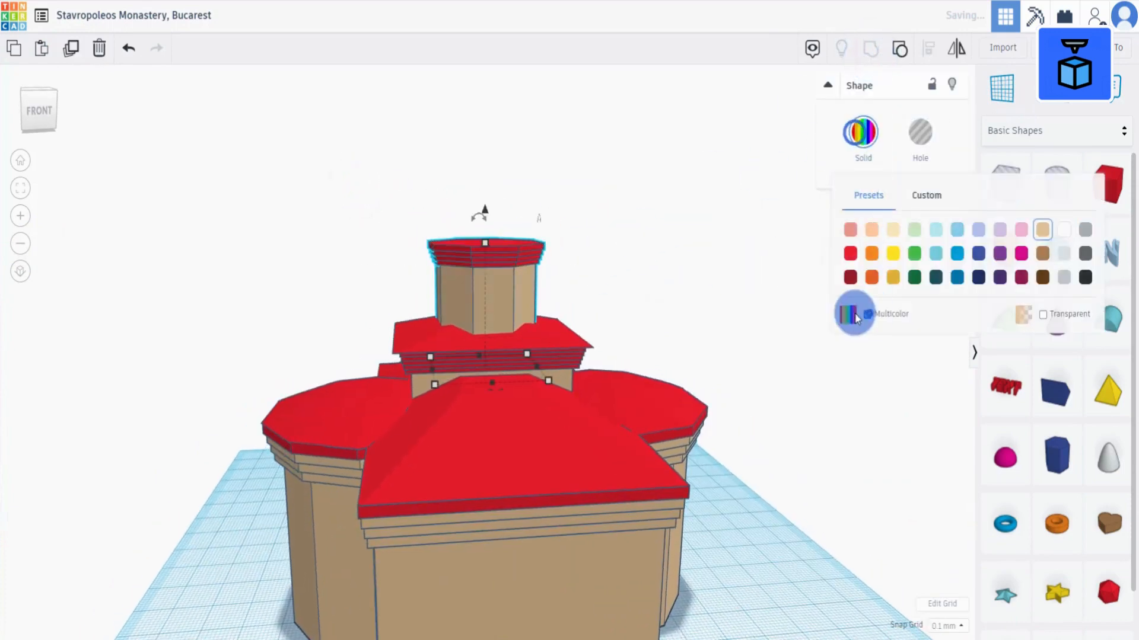
- Group the octagonal turret with the rest of the building
scroll(640, 315, "down", 3)
left_click(633, 317)
left_click_drag(286, 299, 673, 586)
left_click(868, 51)
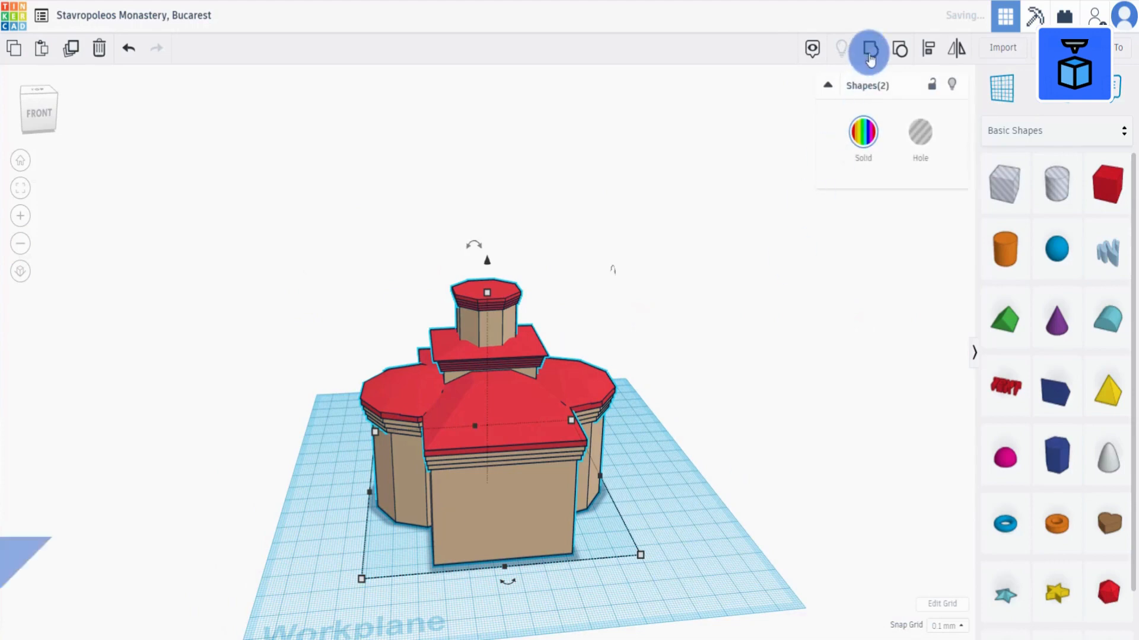
left_click(719, 251)
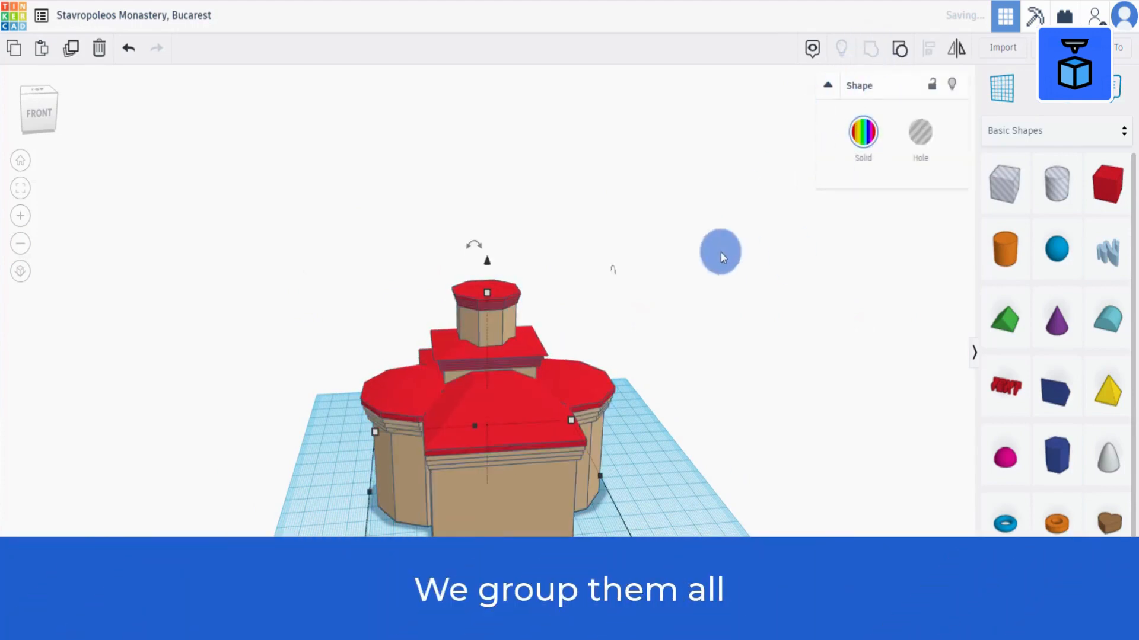
left_click(534, 491)
- Add a paraboloid on a workplane placed on the turret's red top face and set its steps to 8
left_click(21, 160)
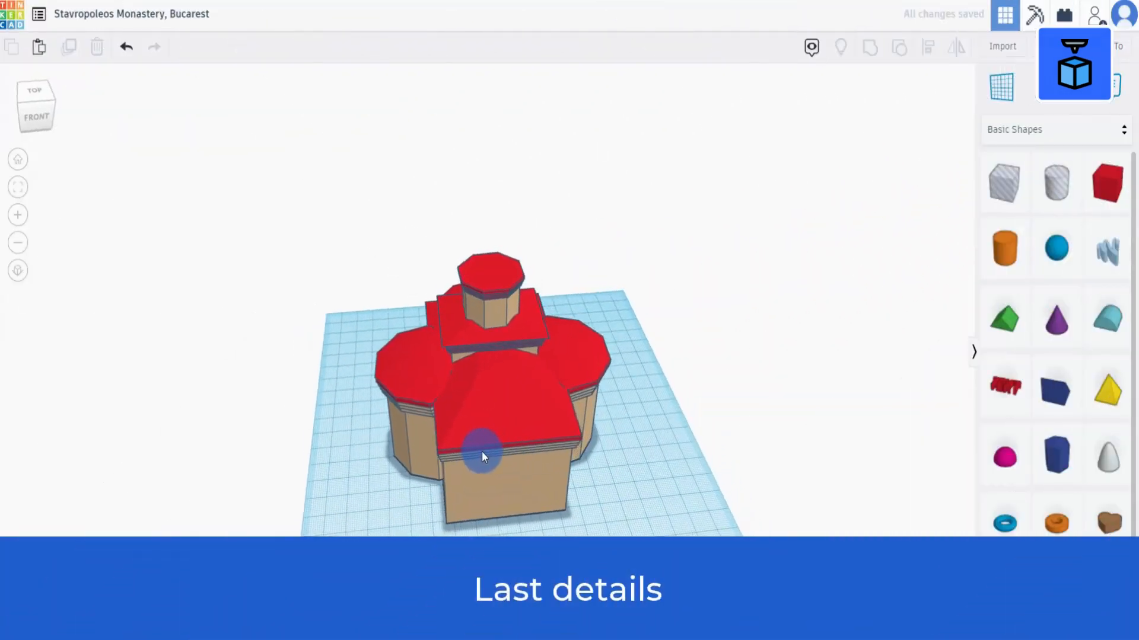
right_click_drag(482, 451, 585, 379)
left_click(1001, 89)
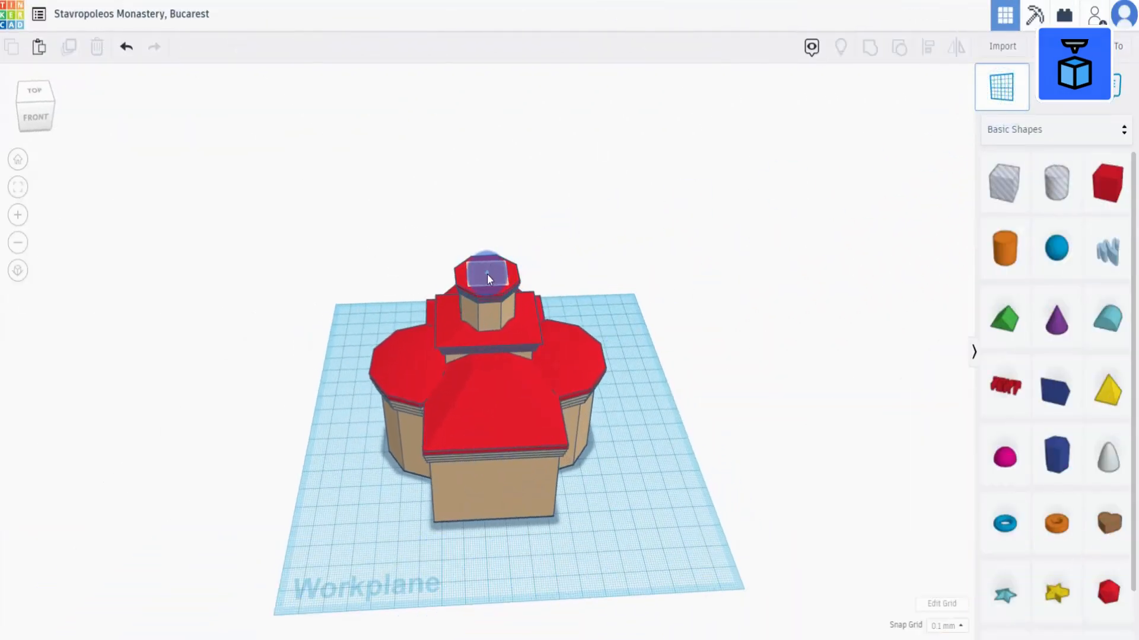
left_click(486, 274)
left_click_drag(1106, 456, 486, 279)
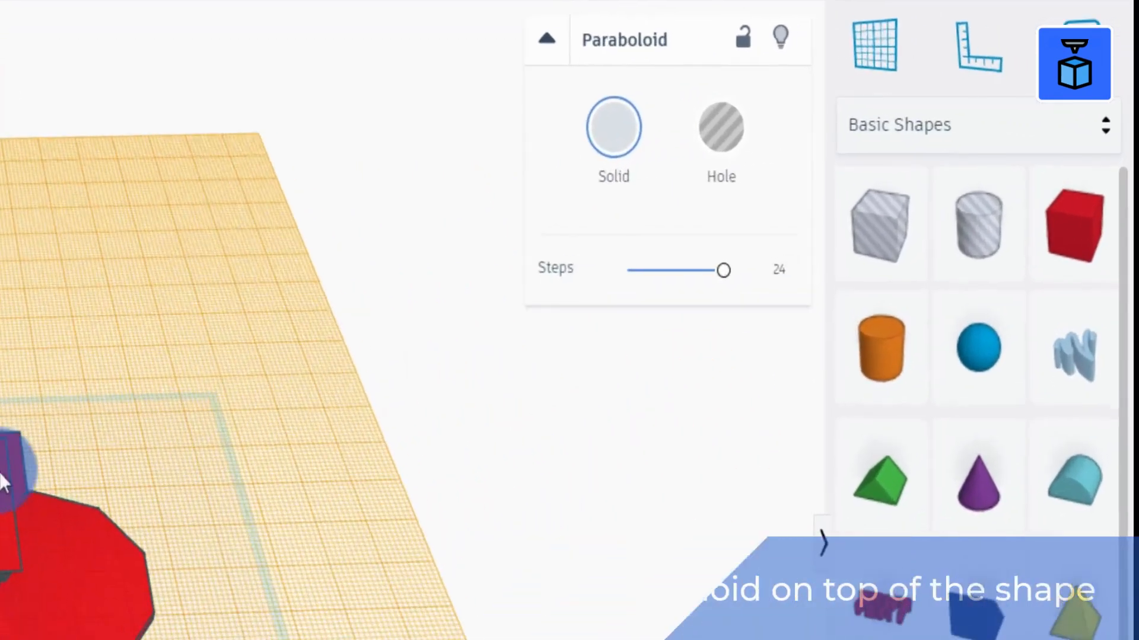
left_click(949, 203)
type("8")
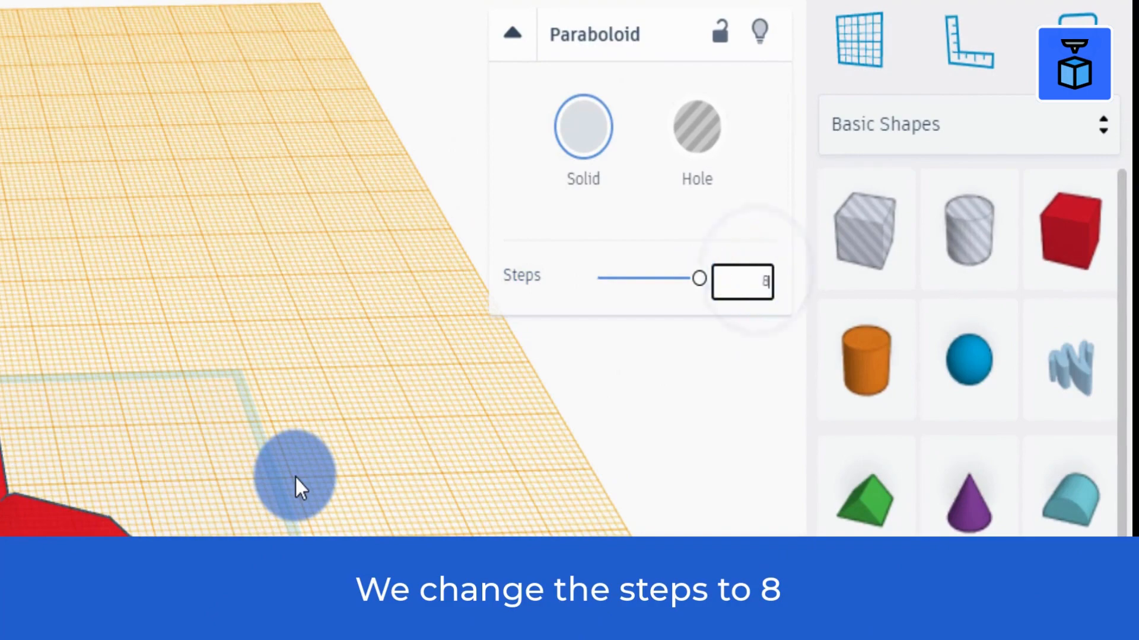
- Rotate the paraboloid 20° on the turret's top face
left_click(296, 477)
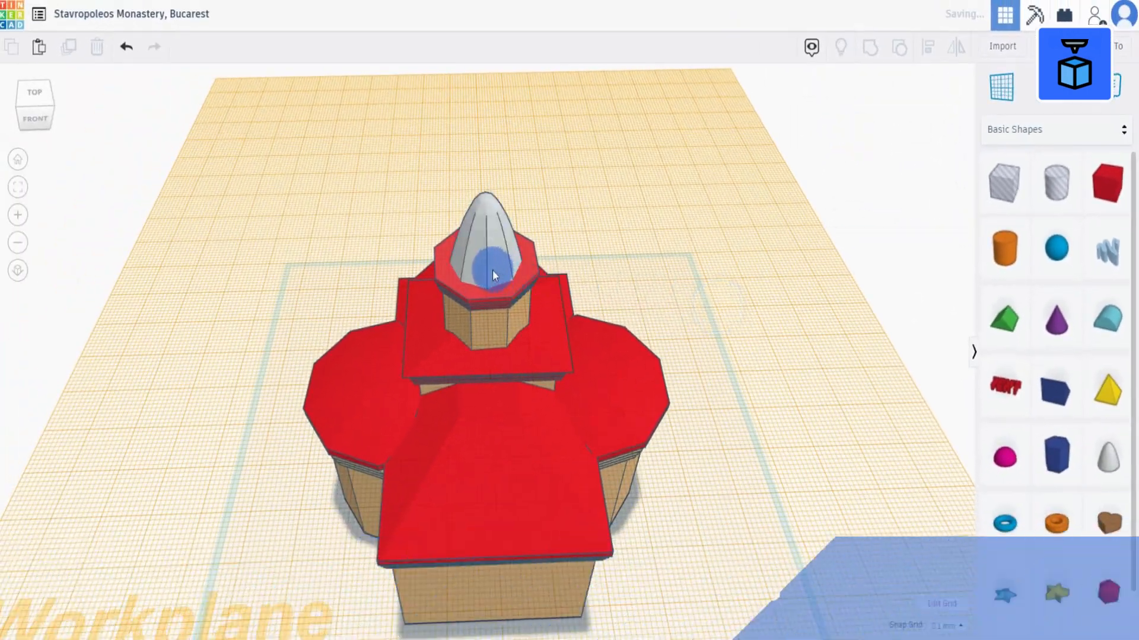
left_click(441, 283)
left_click(489, 325)
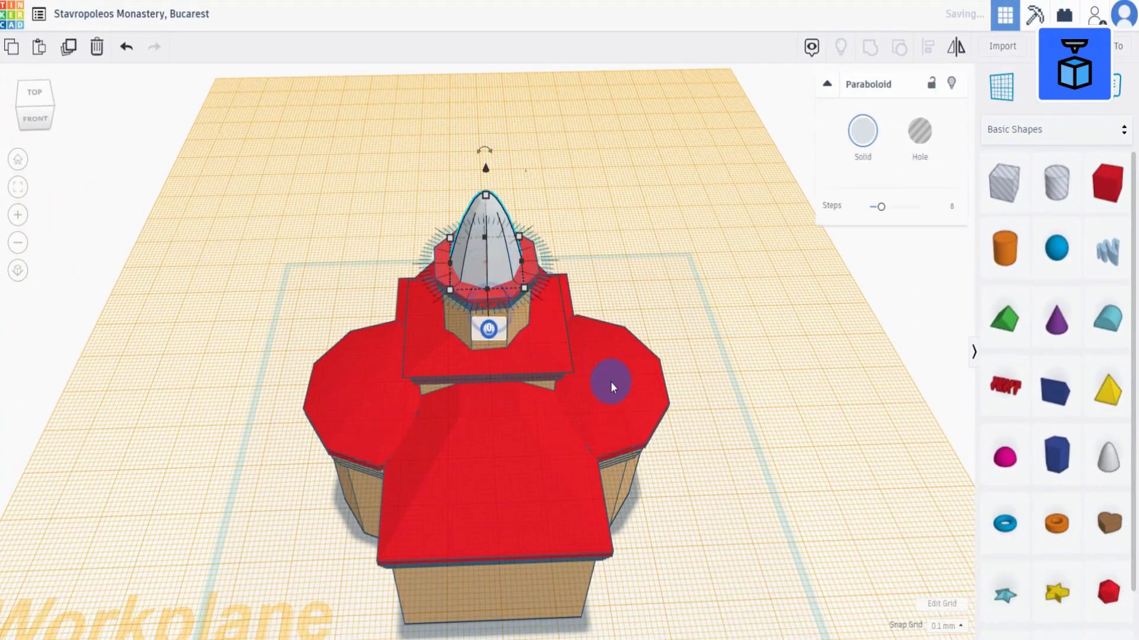
type("20")
key("Return")
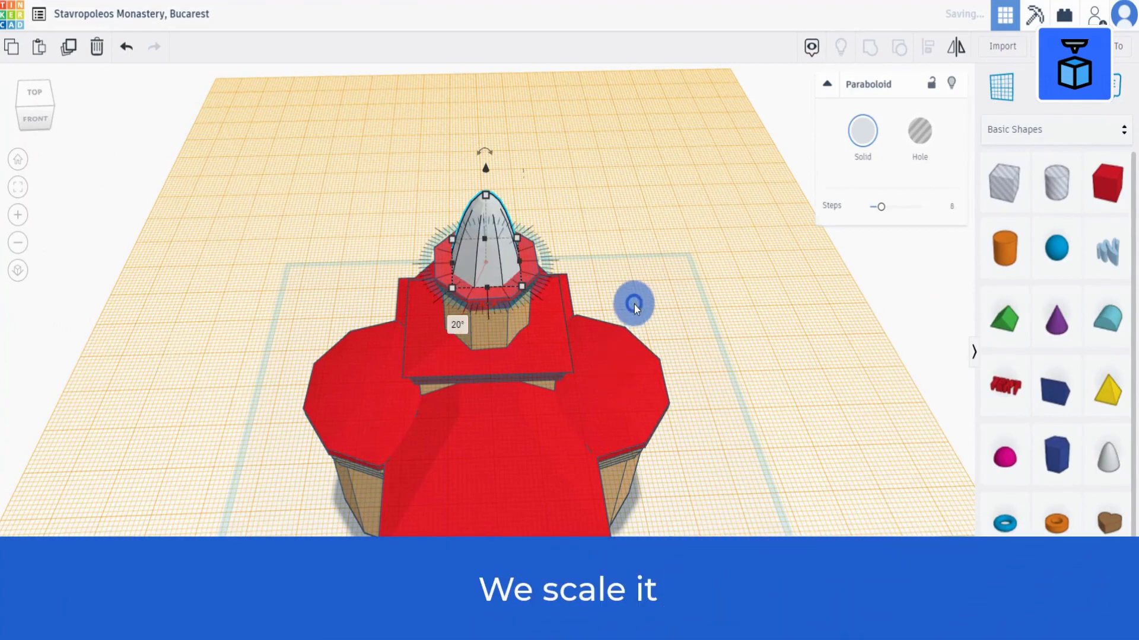
- Scale the paraboloid to 28.8 mm by 28.8 mm with a height of 8 mm
left_click(489, 352)
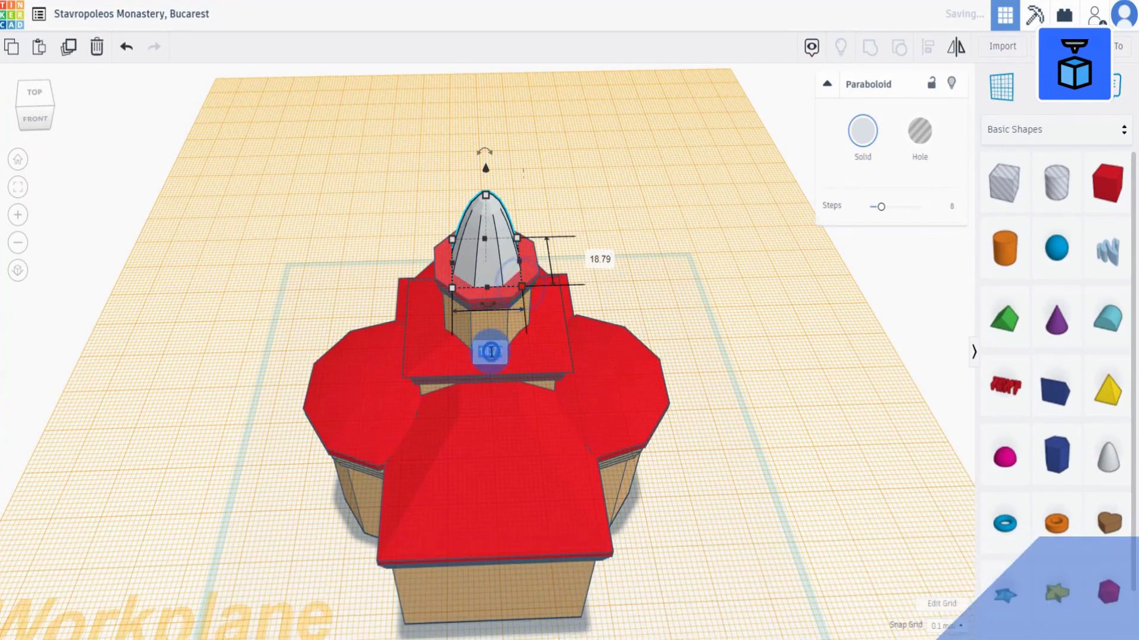
type("28.8")
key("Return")
left_click(605, 258)
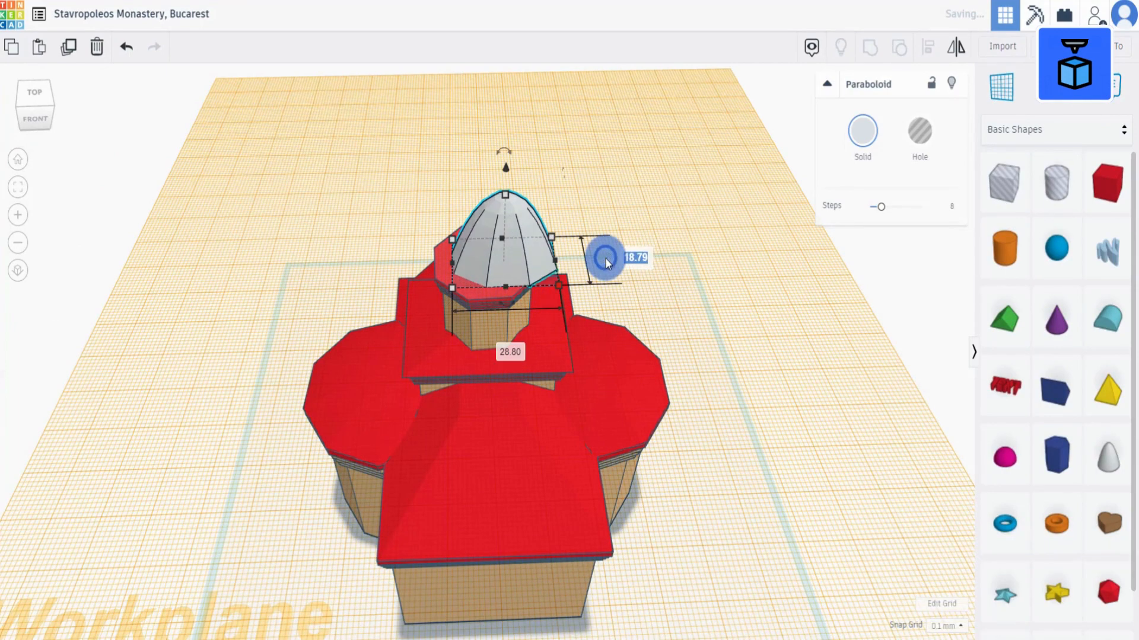
type("28.8")
key("Return")
left_click(507, 208)
left_click(584, 242)
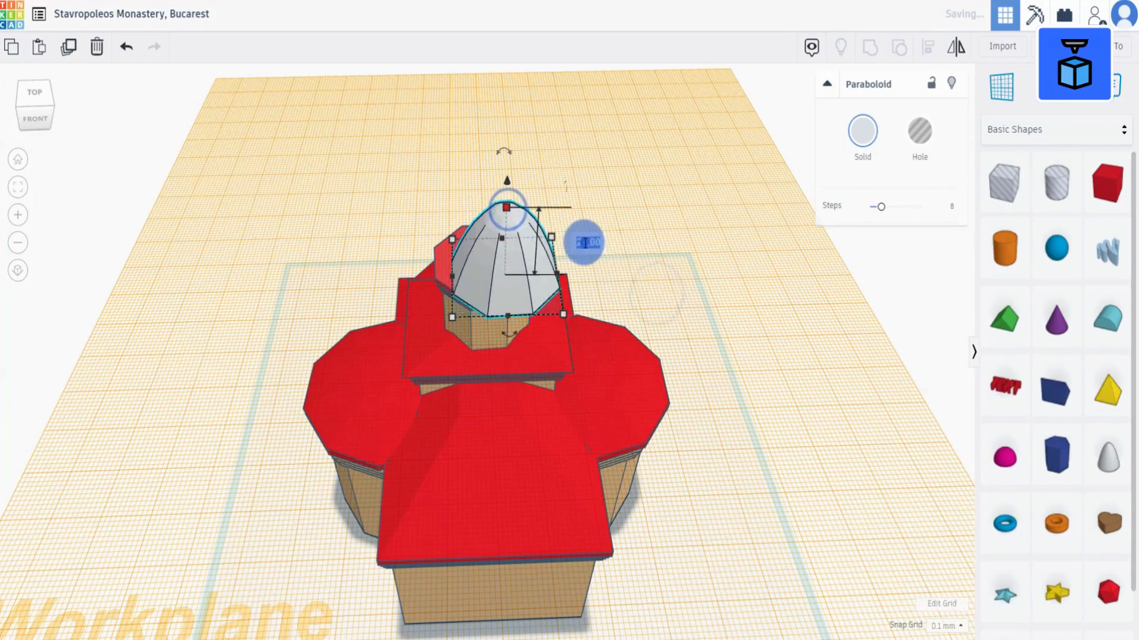
type("8")
left_click(659, 289)
- Shift the flattened paraboloid so it sits centred over the turret's red octagonal top
left_click_drag(514, 290, 496, 275)
scroll(507, 396, "up", 3)
right_click_drag(496, 275, 788, 394)
key("Left")
key("Left")
key("Left")
- Add a half sphere on top of the turret and centre-align it with the paraboloid
left_click_drag(1004, 462, 489, 180)
right_click_drag(471, 318, 498, 407)
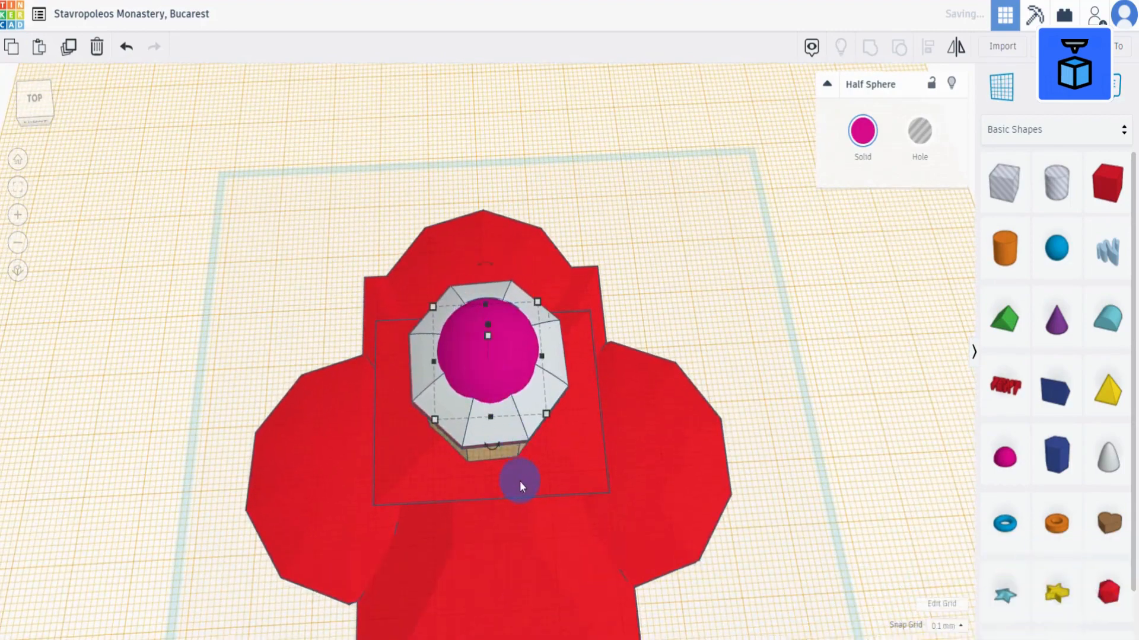
right_click_drag(520, 481, 521, 478)
left_click(532, 404, "shift")
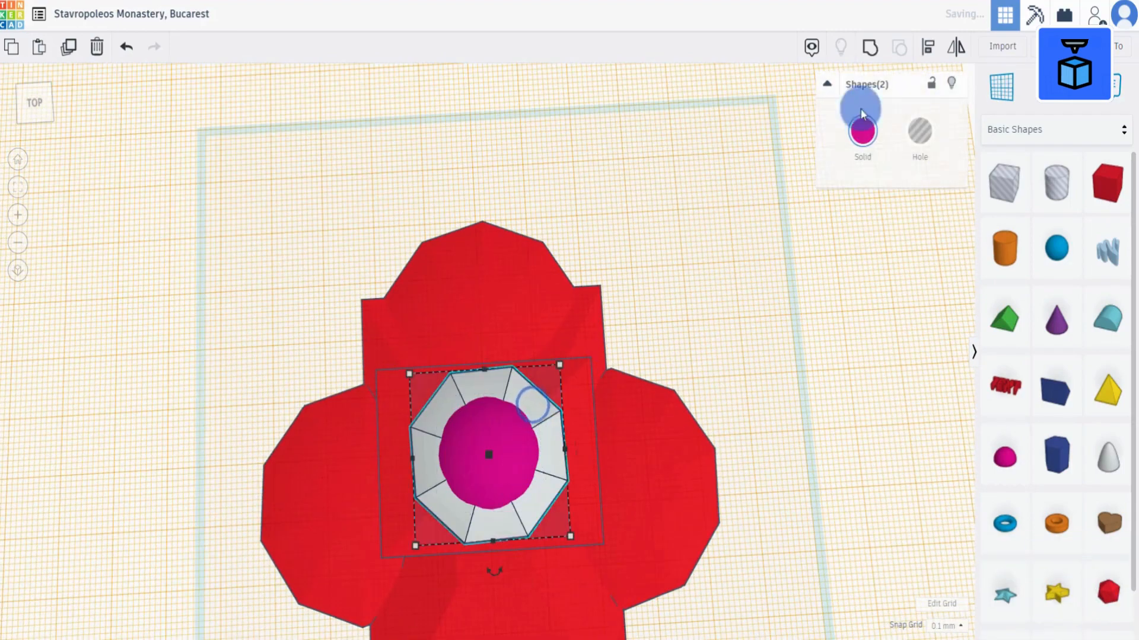
left_click(928, 45)
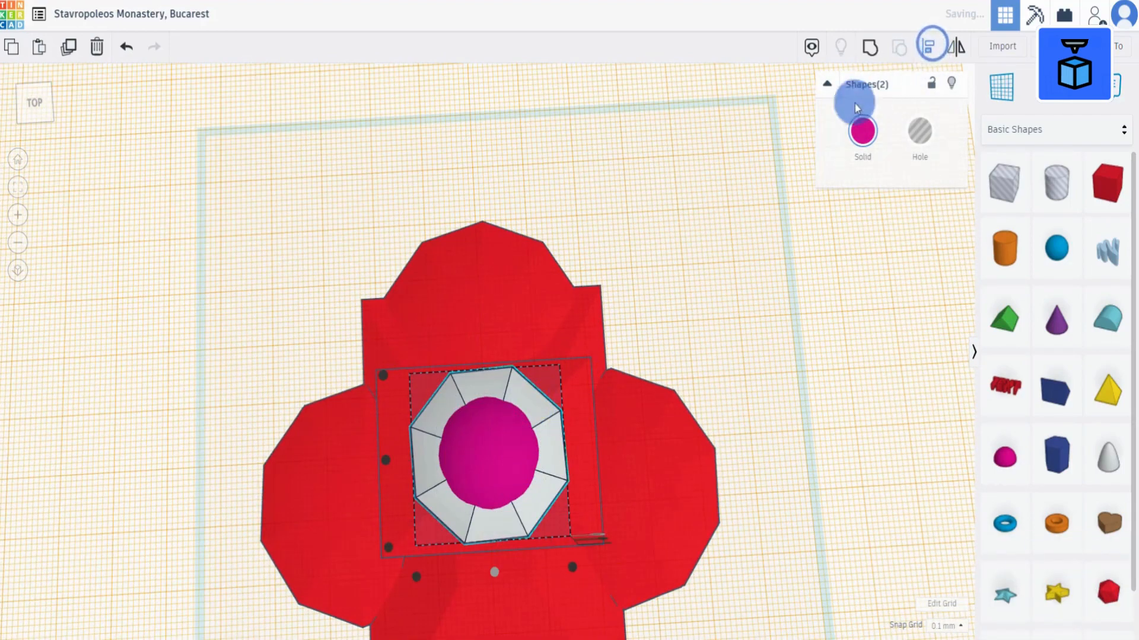
left_click(385, 460)
left_click(670, 479)
- Raise the half sphere to 3.5 mm above the workplane and stretch it slightly taller so it emerges from the paraboloid
right_click_drag(669, 480, 633, 418)
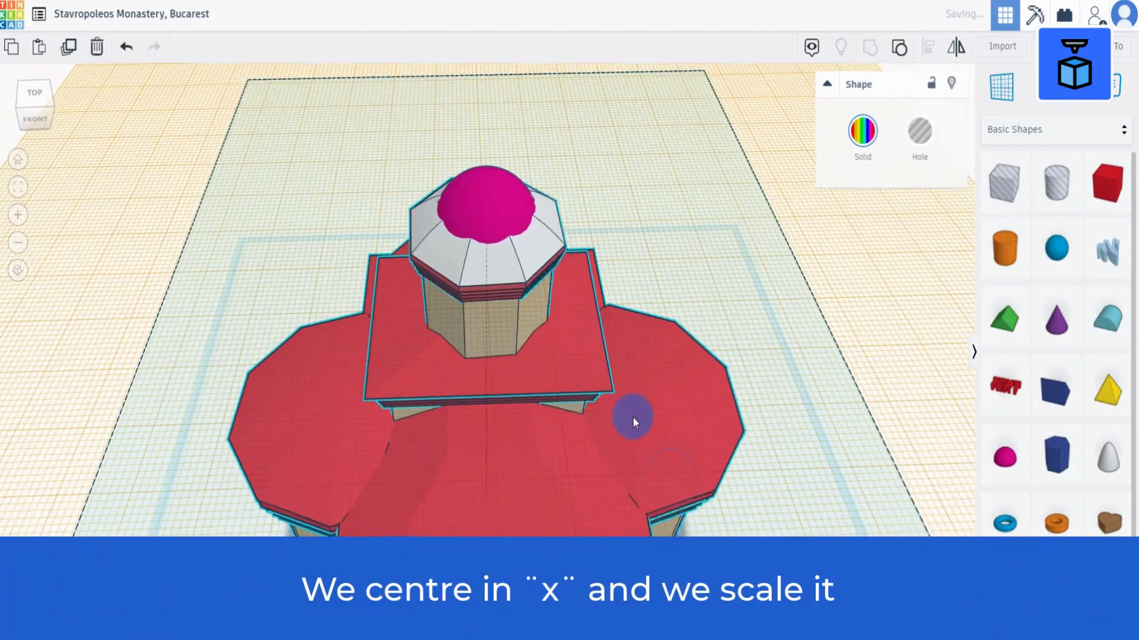
left_click(503, 204)
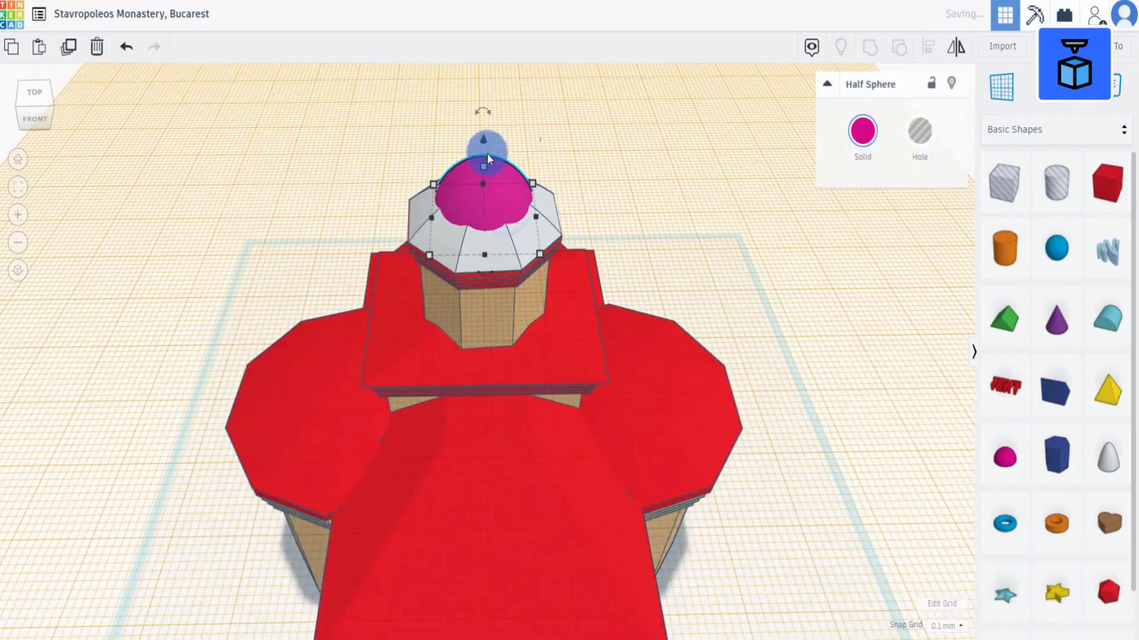
left_click_drag(484, 137, 481, 118)
right_click_drag(544, 178, 544, 132)
scroll(545, 132, "down", 2)
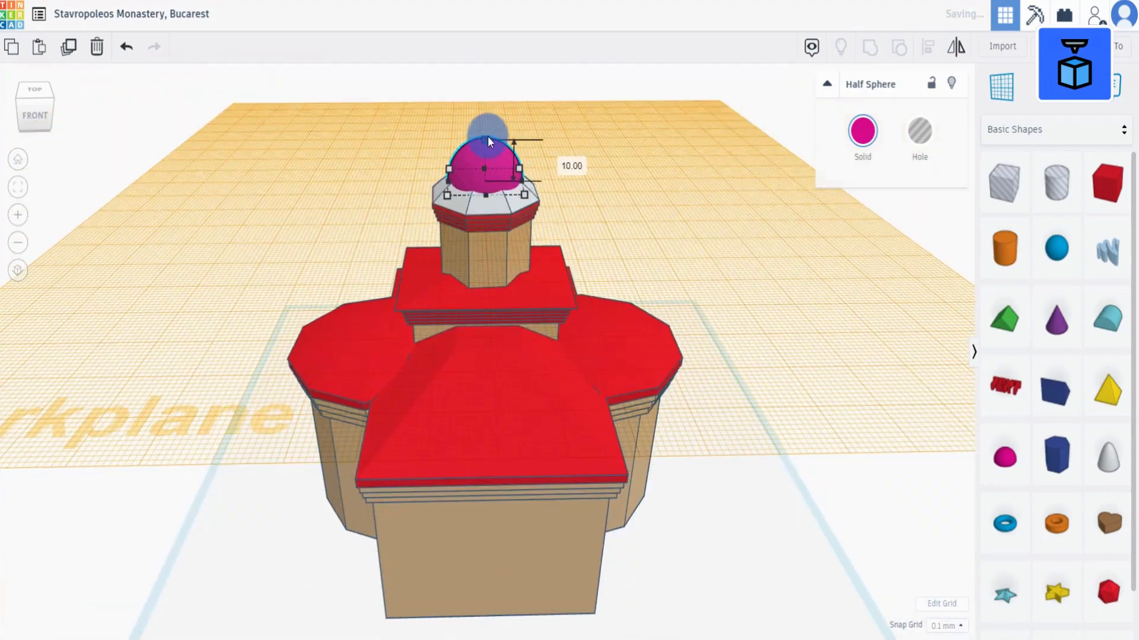
left_click_drag(488, 136, 487, 131)
left_click(486, 104)
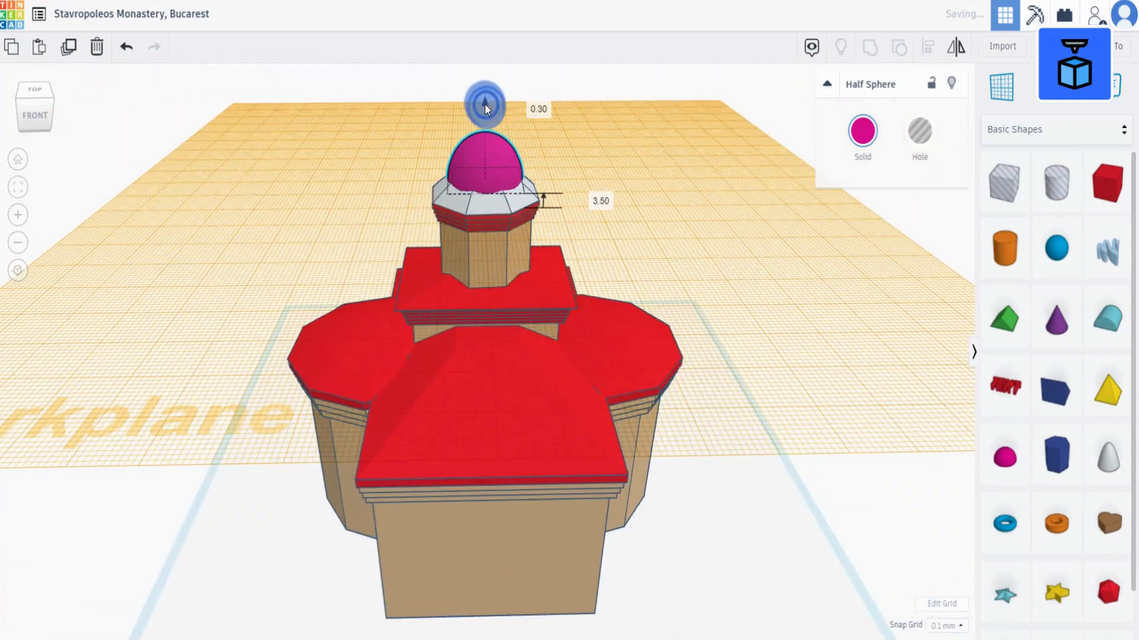
- Colour the paraboloid and the half sphere on the turret red
right_click_drag(549, 127, 575, 146)
left_click(575, 146)
left_click(504, 226)
left_click(862, 133)
left_click(847, 253)
left_click(506, 158)
left_click(862, 133)
left_click(849, 252)
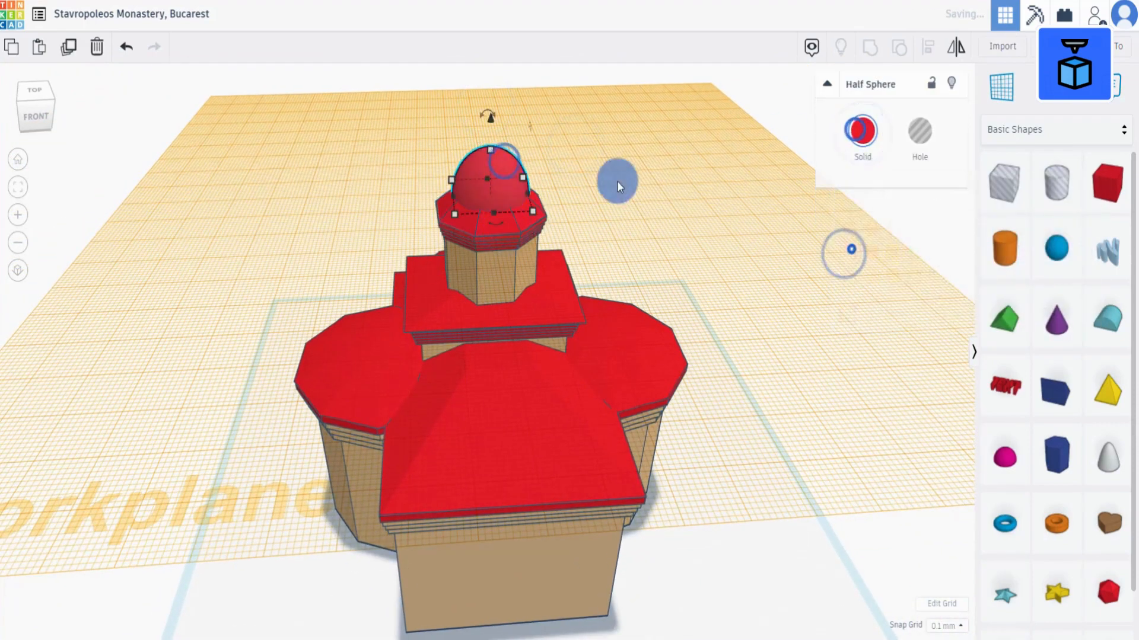
- Return the workplane to the base and group the whole building with its dome
right_click_drag(617, 183, 617, 142)
left_click(383, 137)
left_click(991, 91)
left_click(737, 525)
left_click_drag(290, 115, 696, 517)
left_click(869, 48)
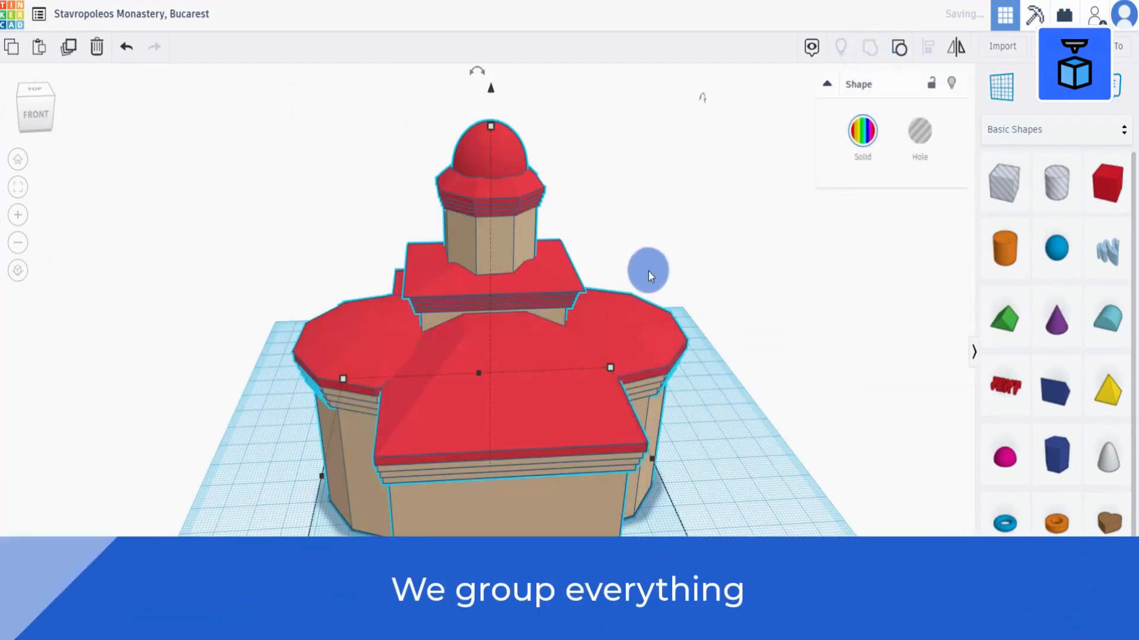
- Place a box in front of the building and make it 10 mm wide and 1.5 mm deep
right_click_drag(648, 271, 695, 255)
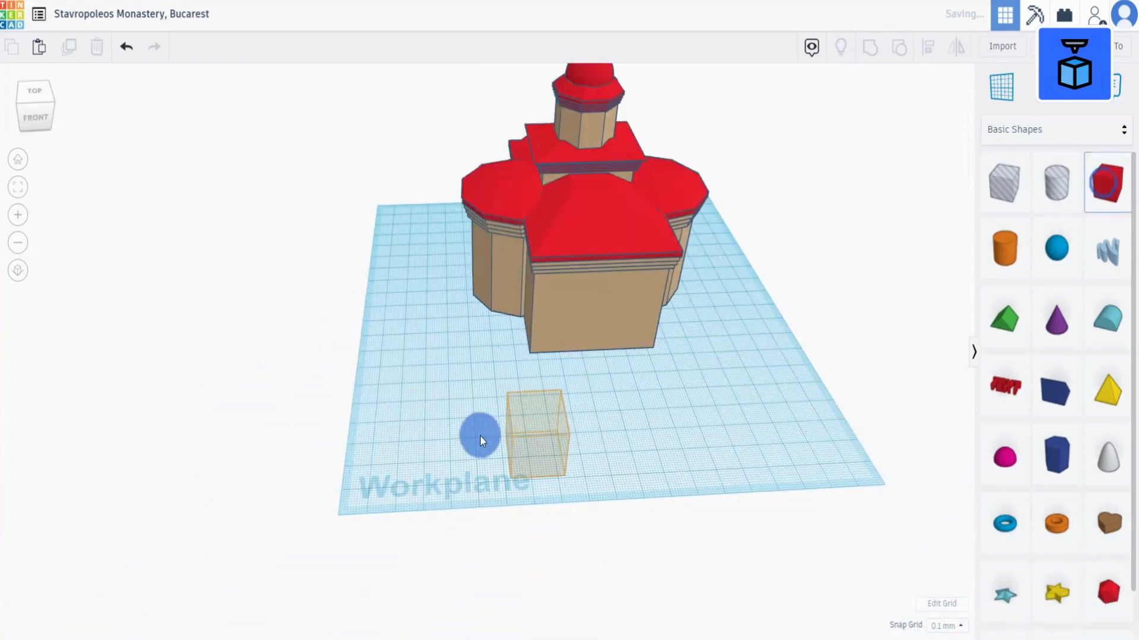
left_click_drag(478, 437, 474, 436)
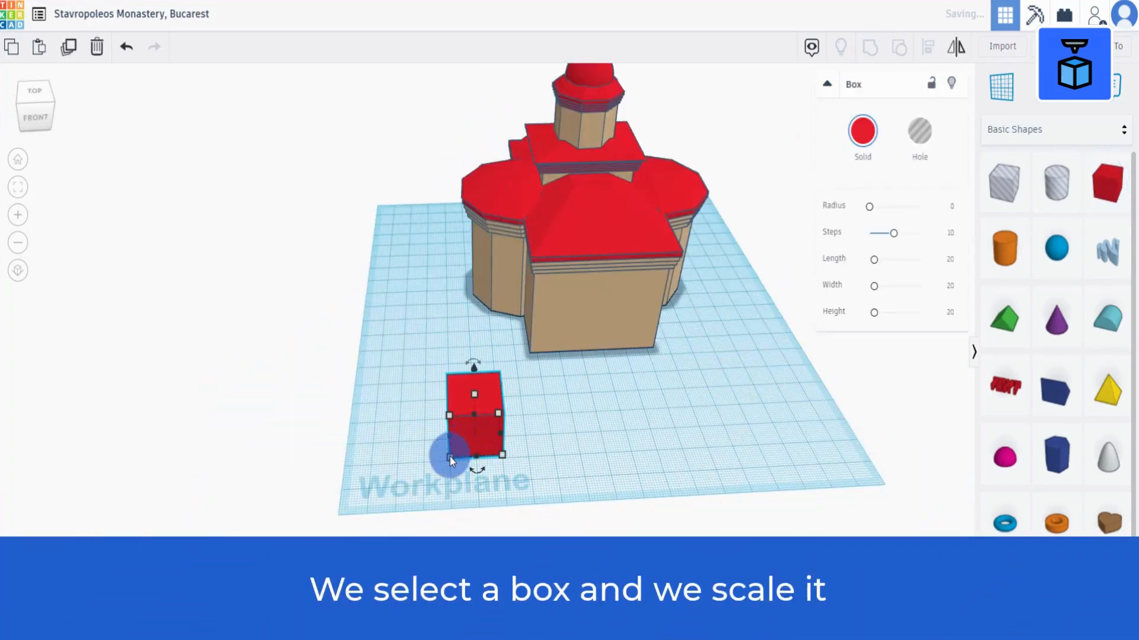
mouse_move(450, 456)
left_click(474, 511)
type("10")
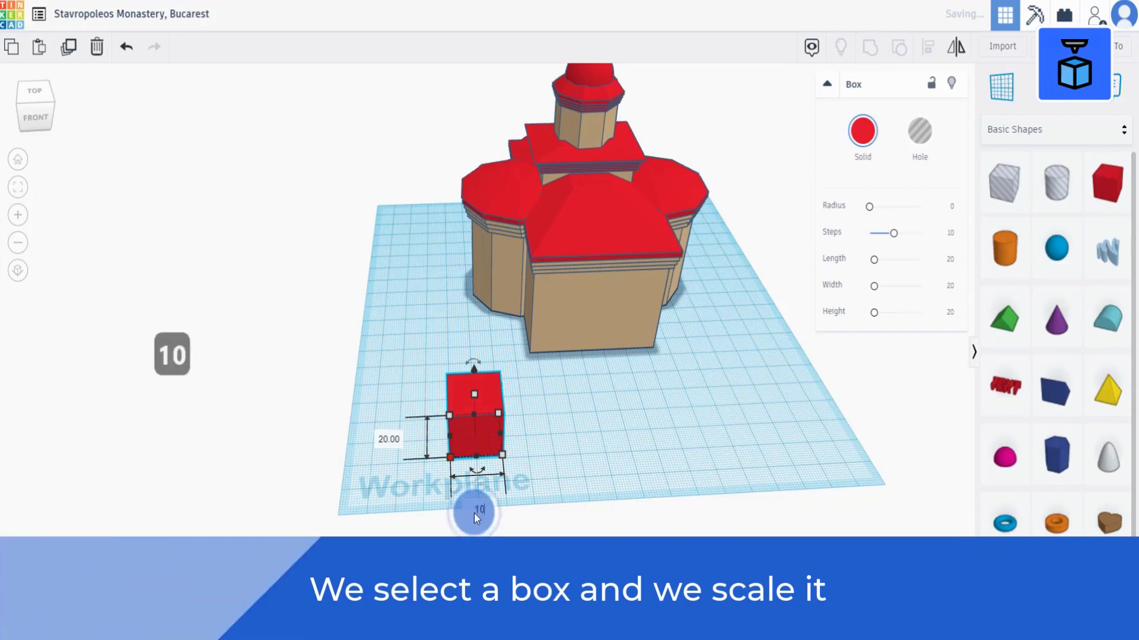
left_click(415, 437)
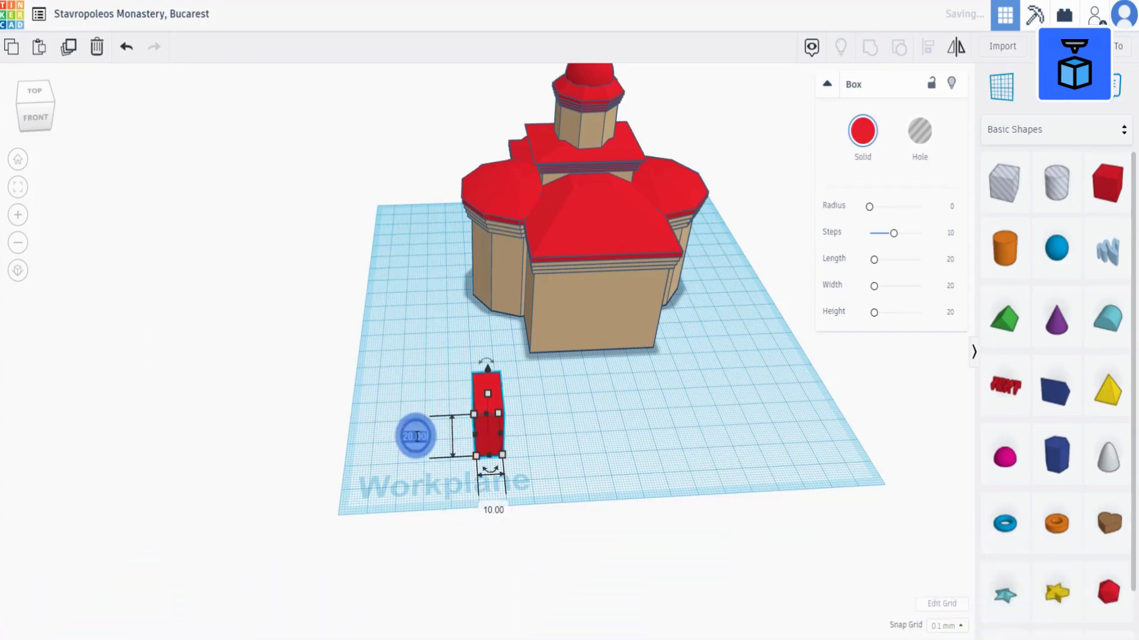
type("1.5")
key("Return")
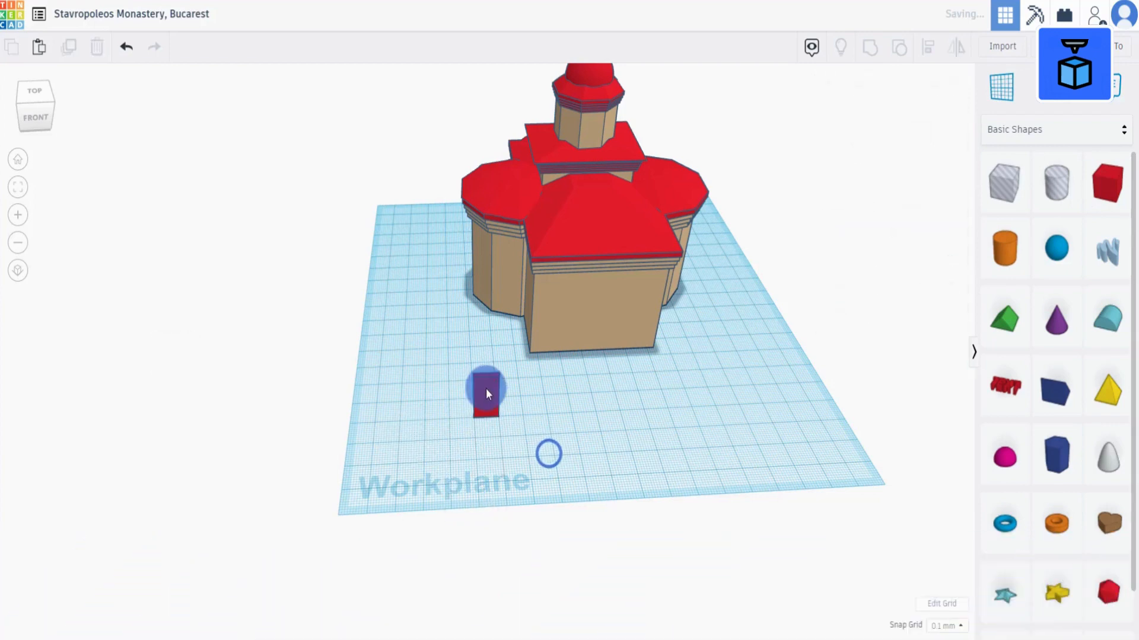
- Move the thin red box sideways, clear of the building's front
scroll(486, 390, "up", 3)
right_click_drag(514, 450, 520, 440)
scroll(504, 436, "up", 2)
left_click_drag(488, 431, 384, 396)
left_click(594, 453)
- Add a round roof beside the thin box and make it 10 mm wide and 1.5 mm deep
left_click_drag(1090, 337, 528, 437)
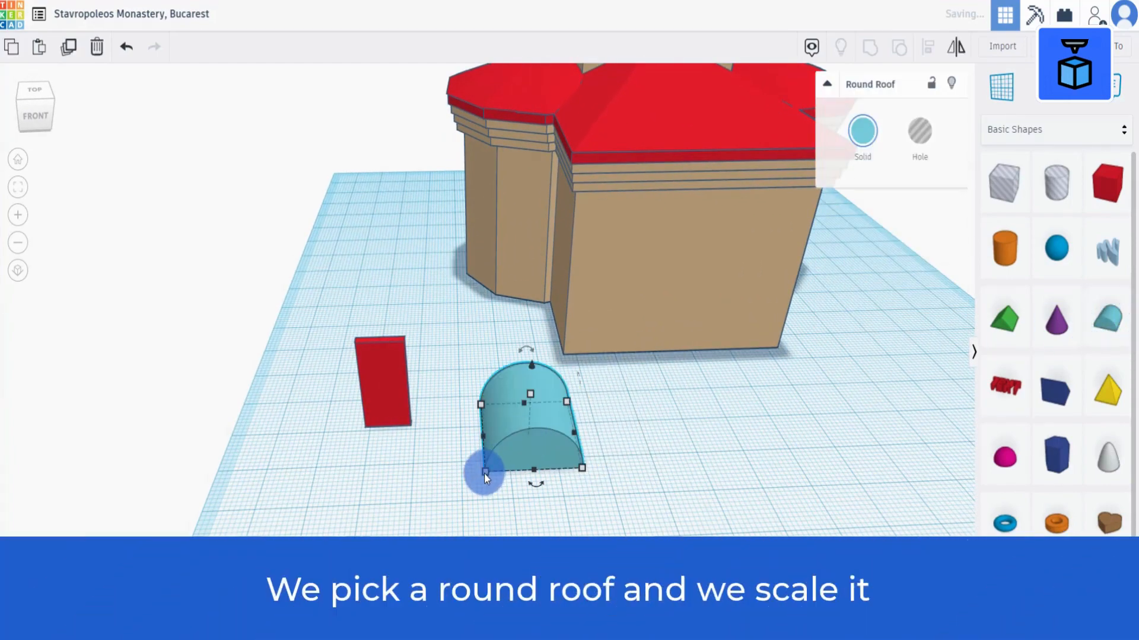
left_click(484, 473)
left_click(535, 522)
type("10")
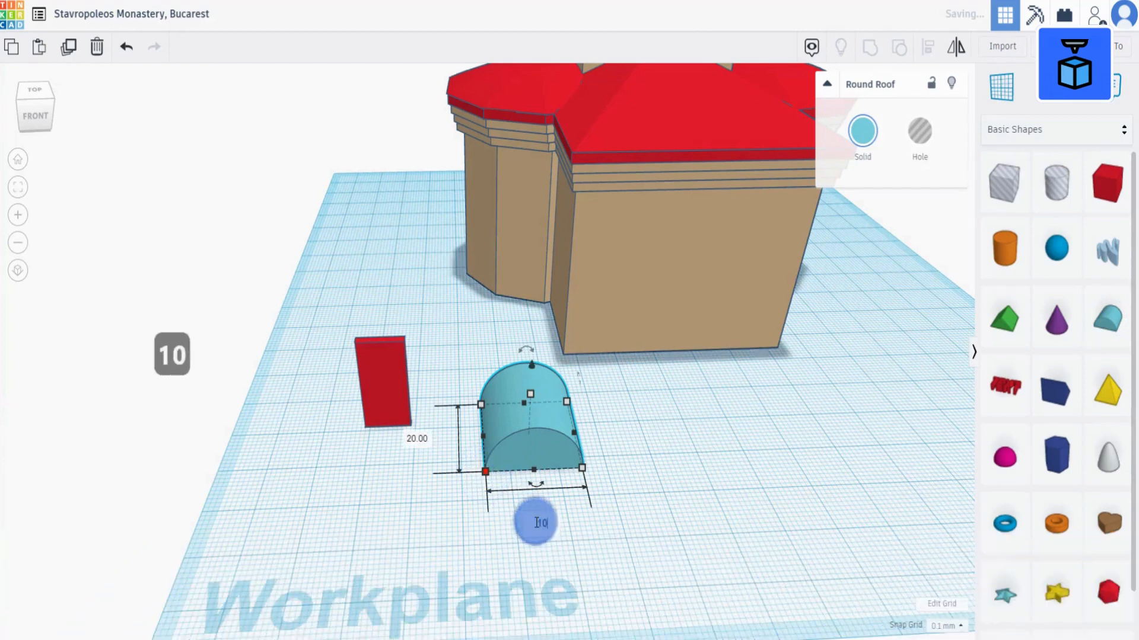
left_click(626, 538)
left_click(467, 438)
type("1.5")
left_click(663, 493)
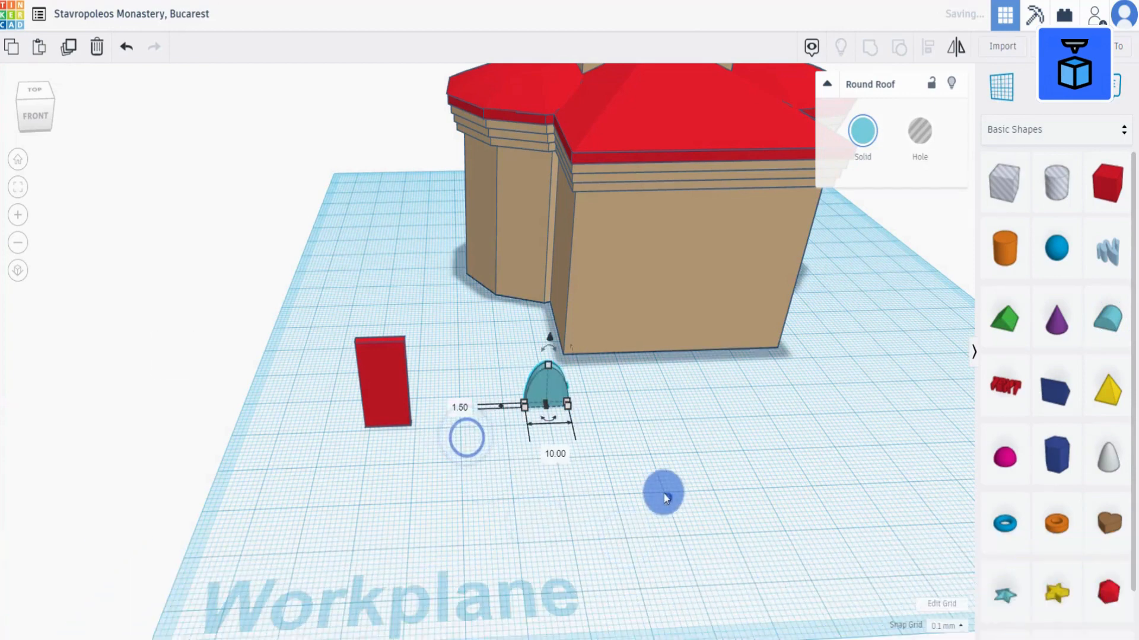
- Place a workplane on the thin box's top face, drop the round roof onto it and move it near the box
right_click_drag(611, 460, 559, 486)
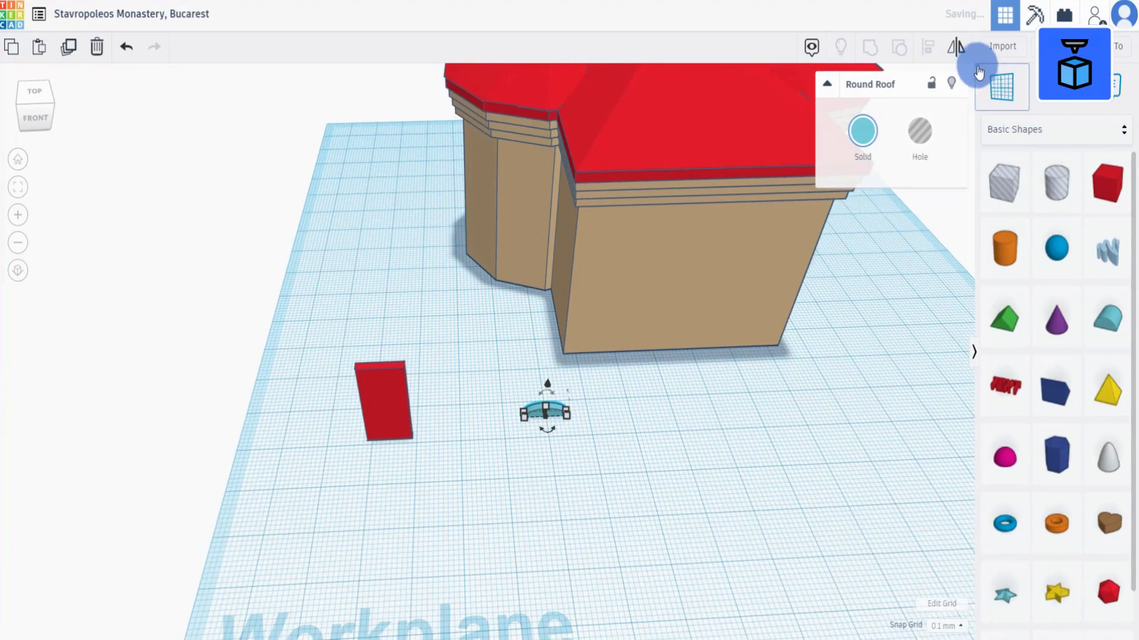
left_click(978, 72)
left_click(382, 368)
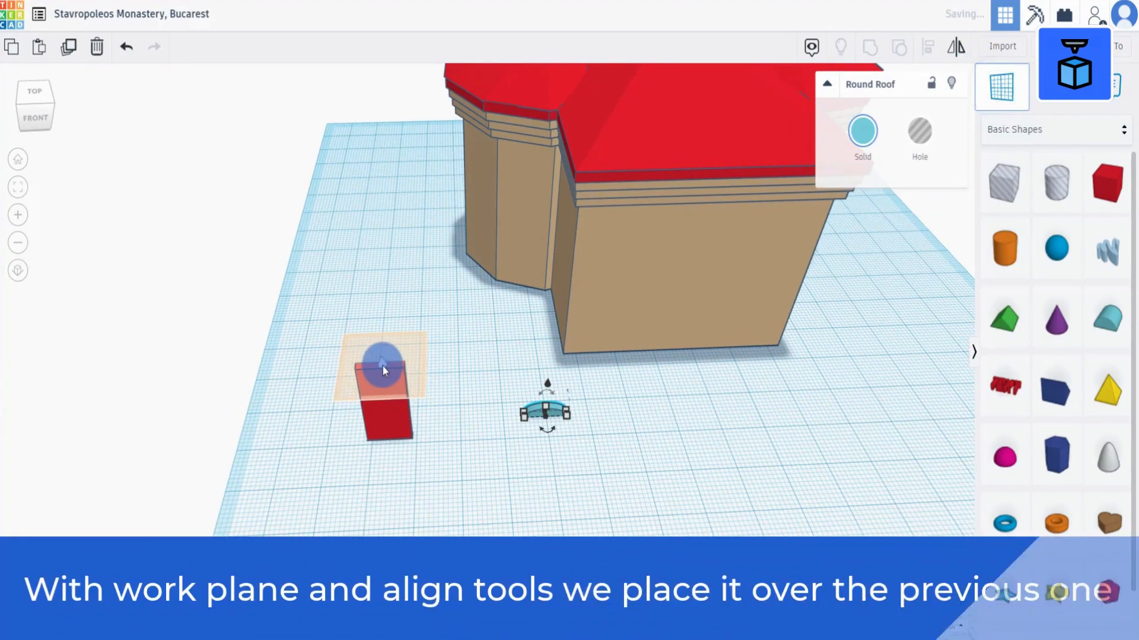
left_click(380, 365)
key("d")
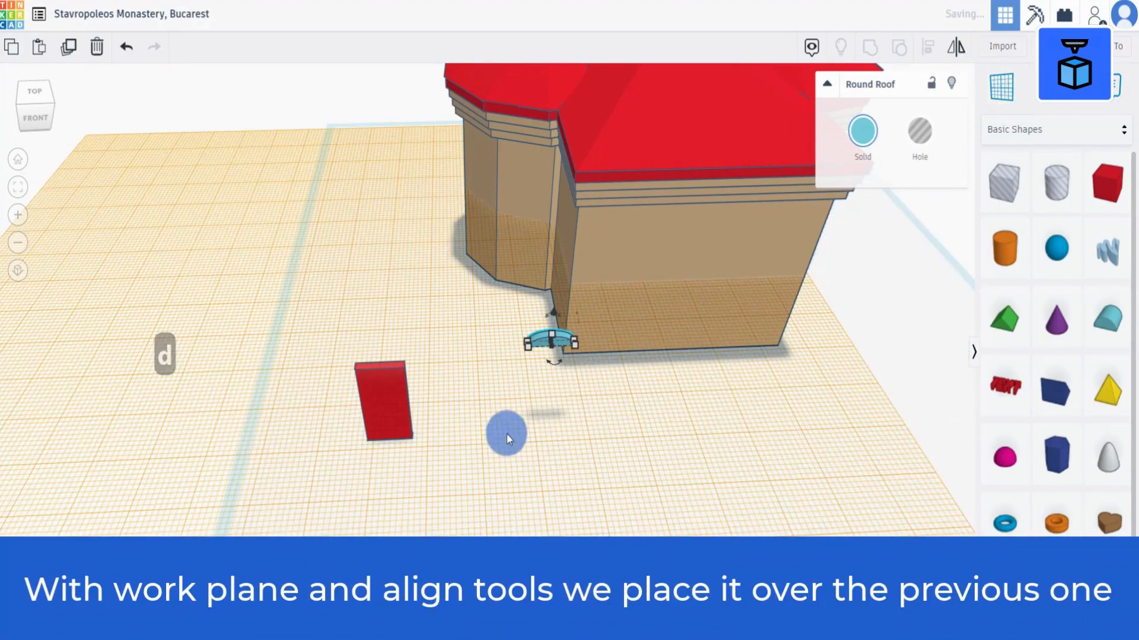
left_click_drag(543, 341, 334, 343)
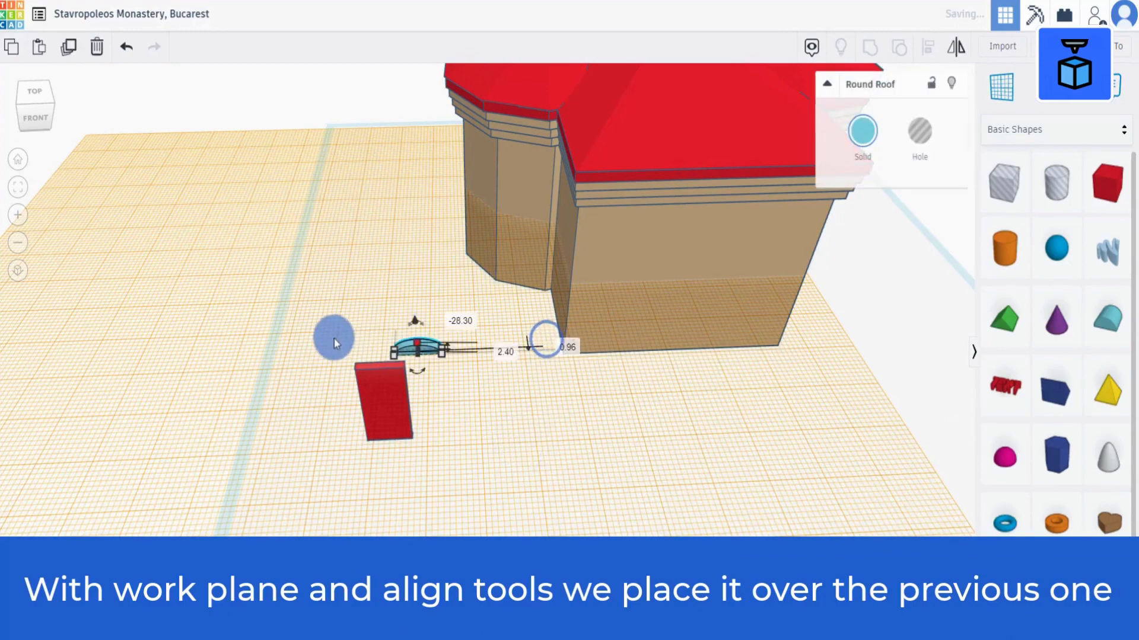
- Align the round roof with the thin box so it caps the box in both width and depth
left_click(432, 432, "shift")
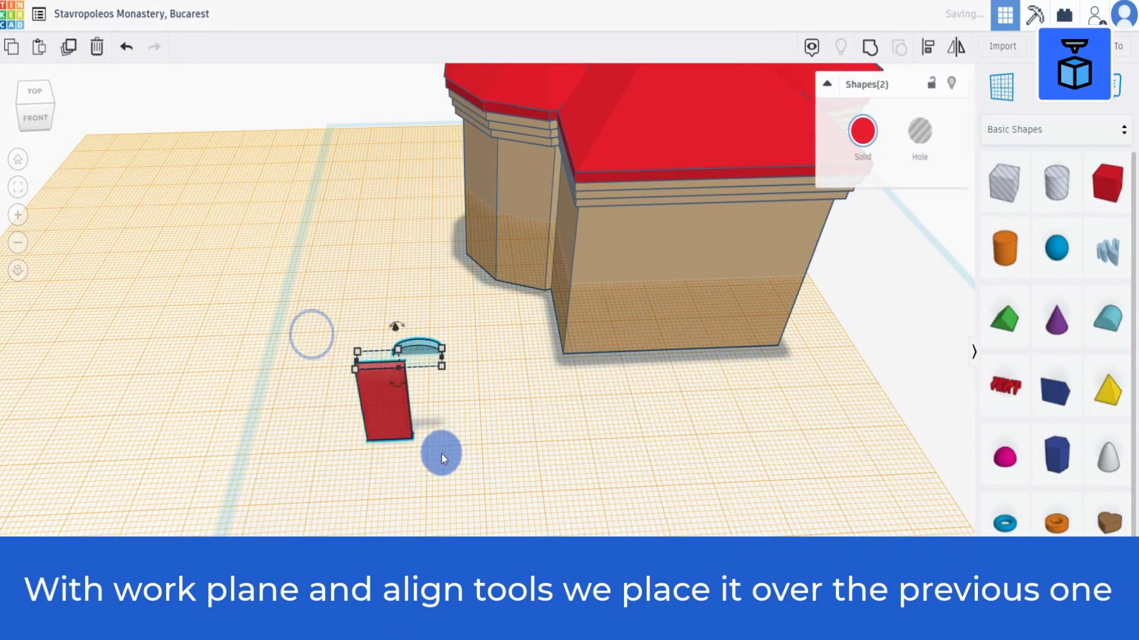
left_click(929, 52)
left_click(355, 361)
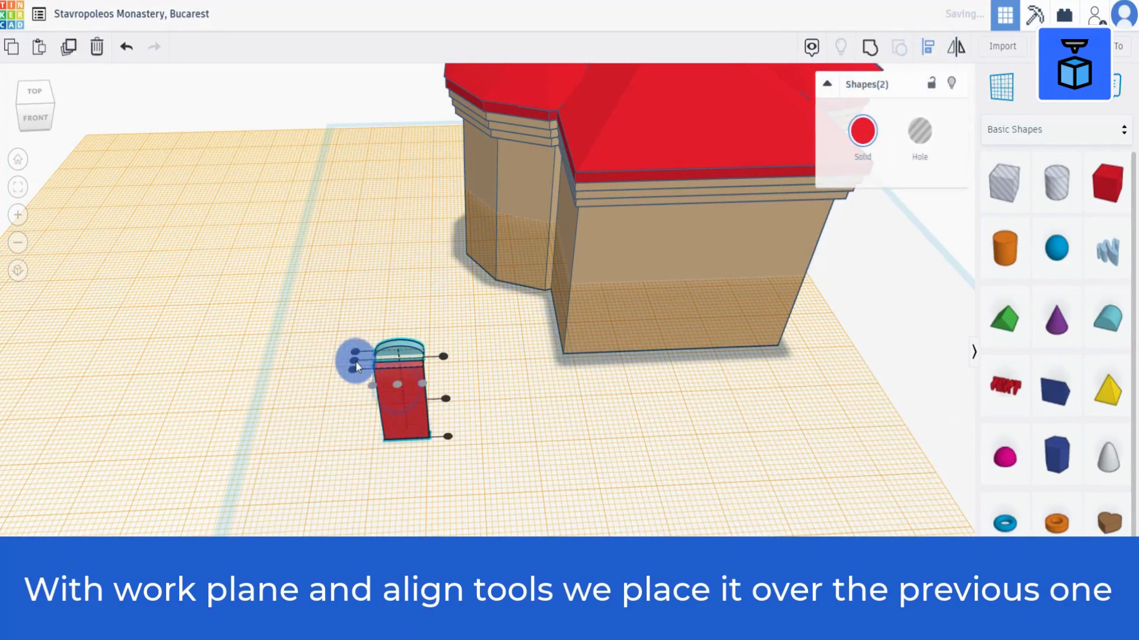
scroll(390, 423, "up", 3)
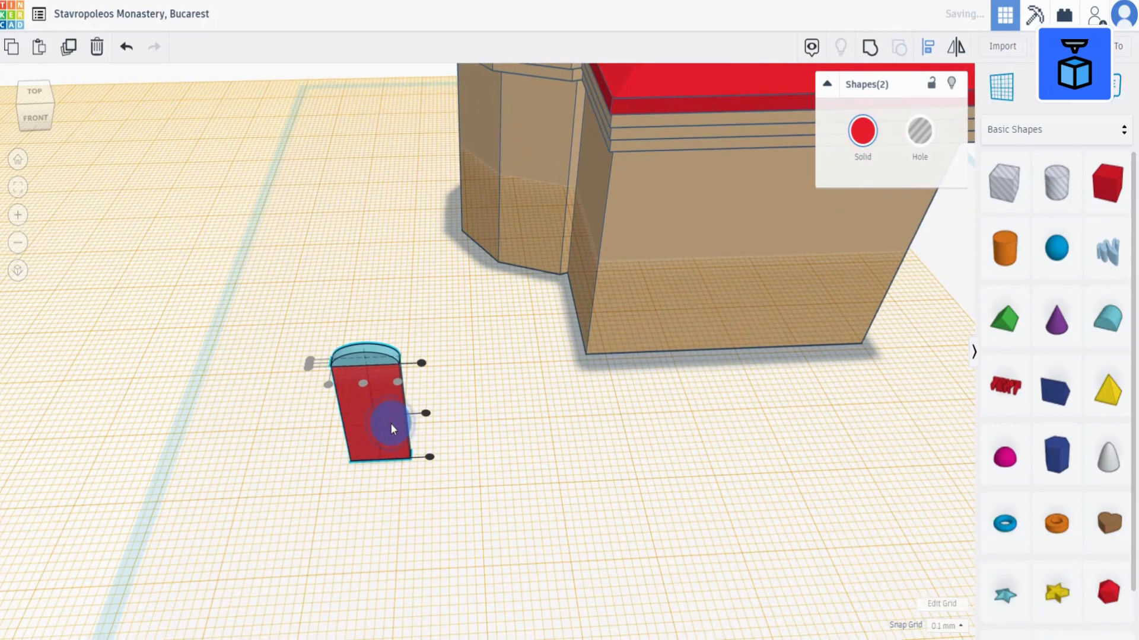
scroll(545, 510, "up", 3)
left_click(579, 529)
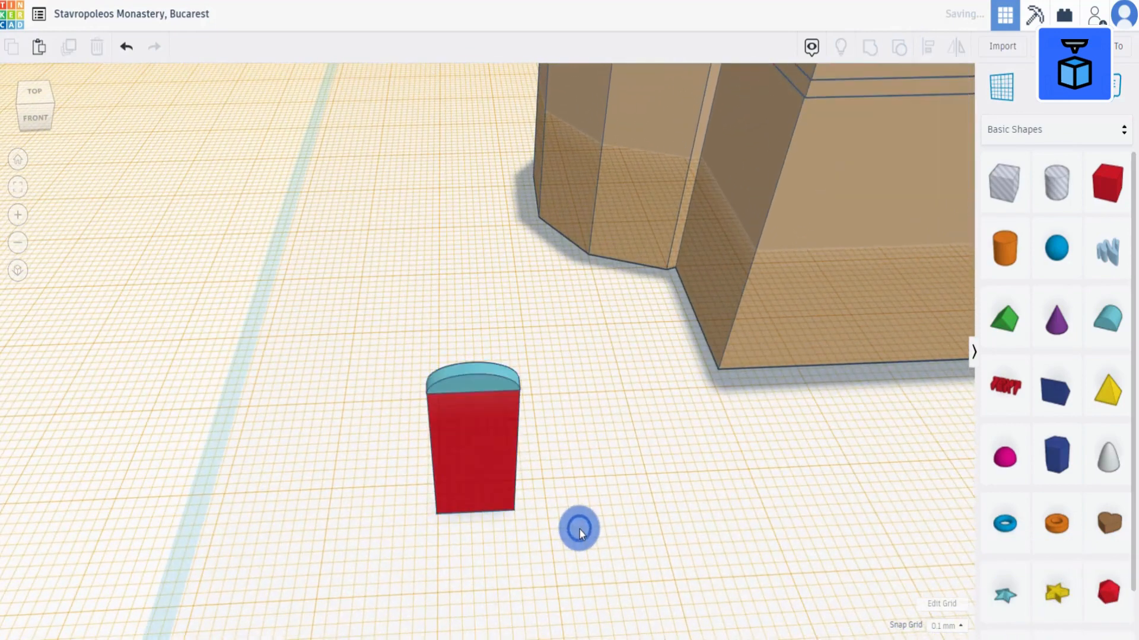
- Add a second round roof near the window shape and make it 5.5 mm wide and 1.5 mm deep
scroll(748, 463, "down", 2)
left_click(1104, 319)
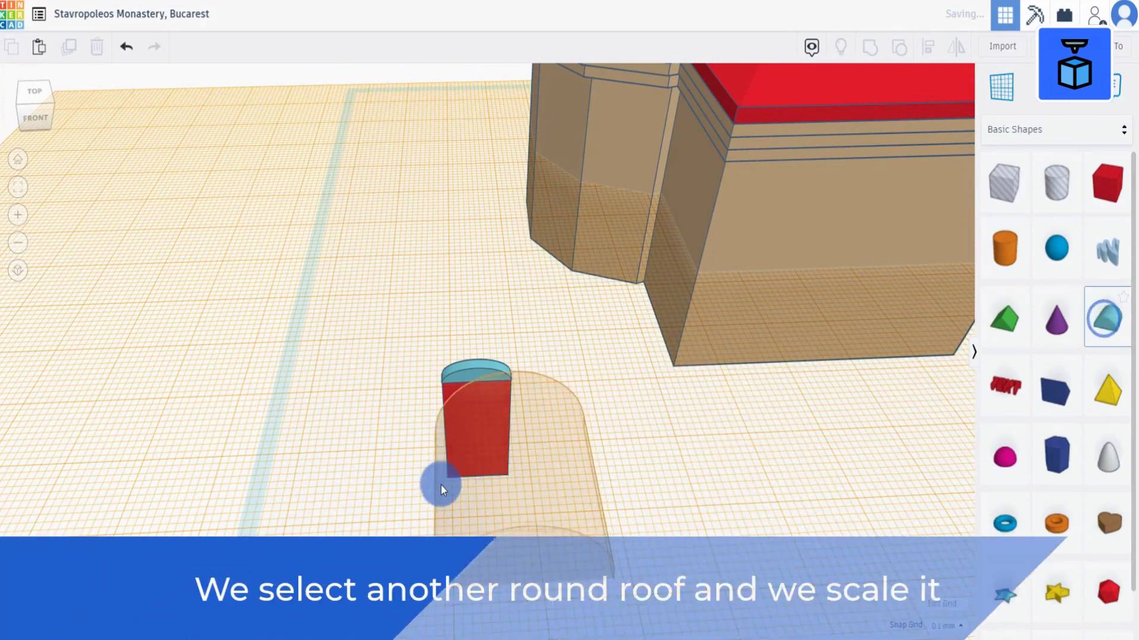
left_click(454, 479)
scroll(453, 482, "down", 2)
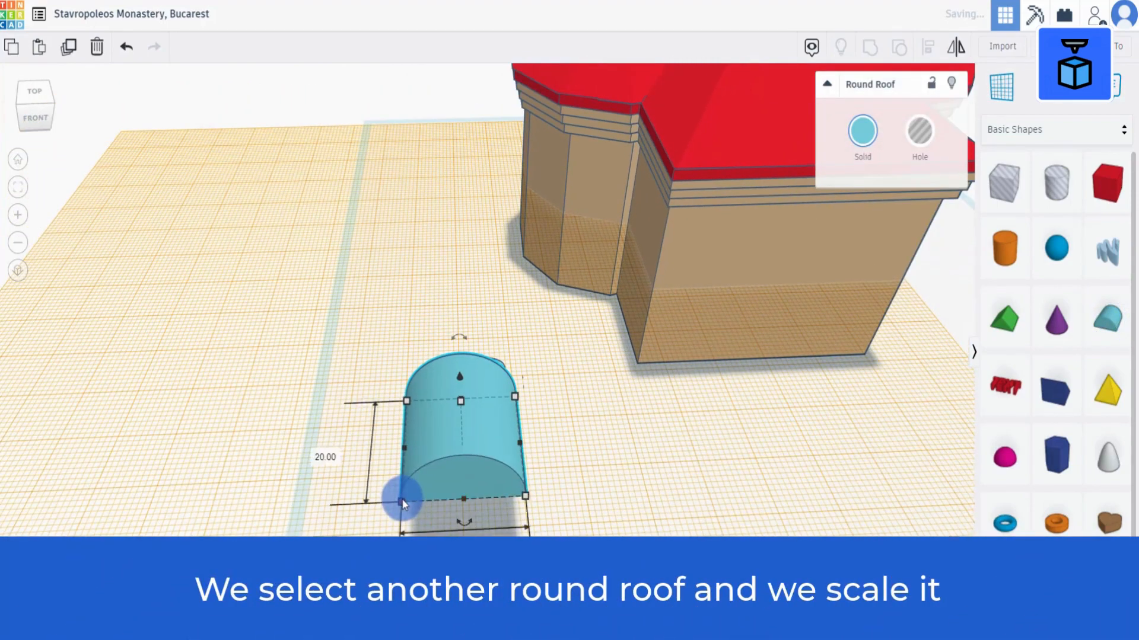
left_click(402, 500)
scroll(415, 504, "down", 2)
left_click(472, 536)
type("5.5")
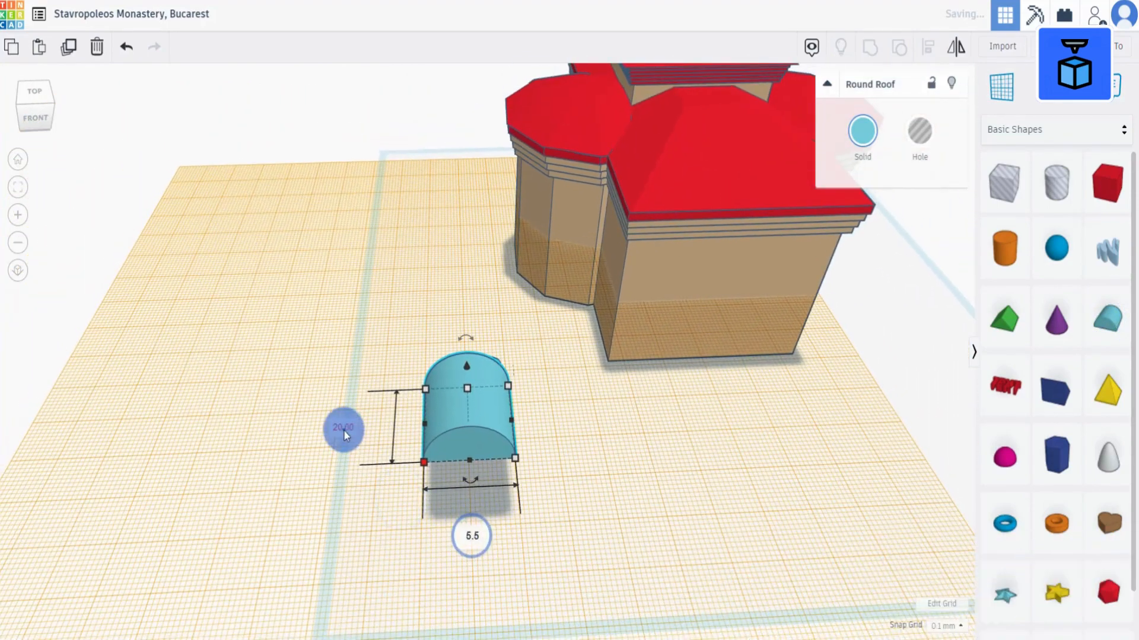
left_click(344, 430)
type("1.5")
left_click(562, 464)
- Move the small round roof over the window shape and set its height to 2.4 mm
left_click(503, 368)
scroll(503, 368, "up", 2)
left_click(502, 356)
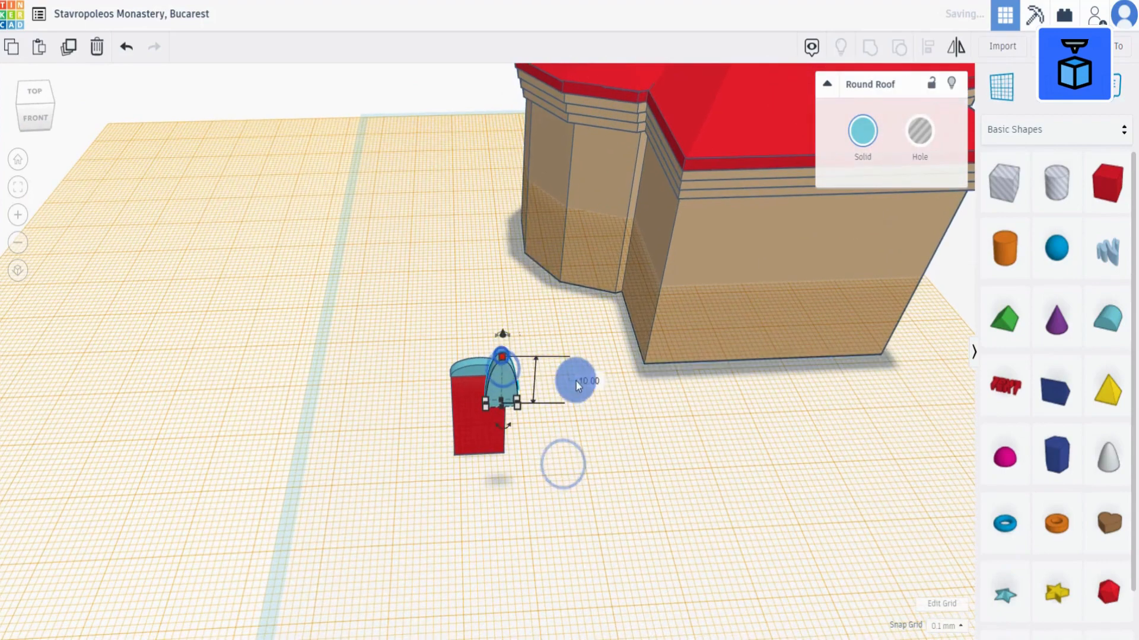
left_click(575, 382)
type("2")
left_click(613, 440)
- Group the thin red box with the wide round roof on top of it
left_click(470, 448)
left_click(467, 364, "shift")
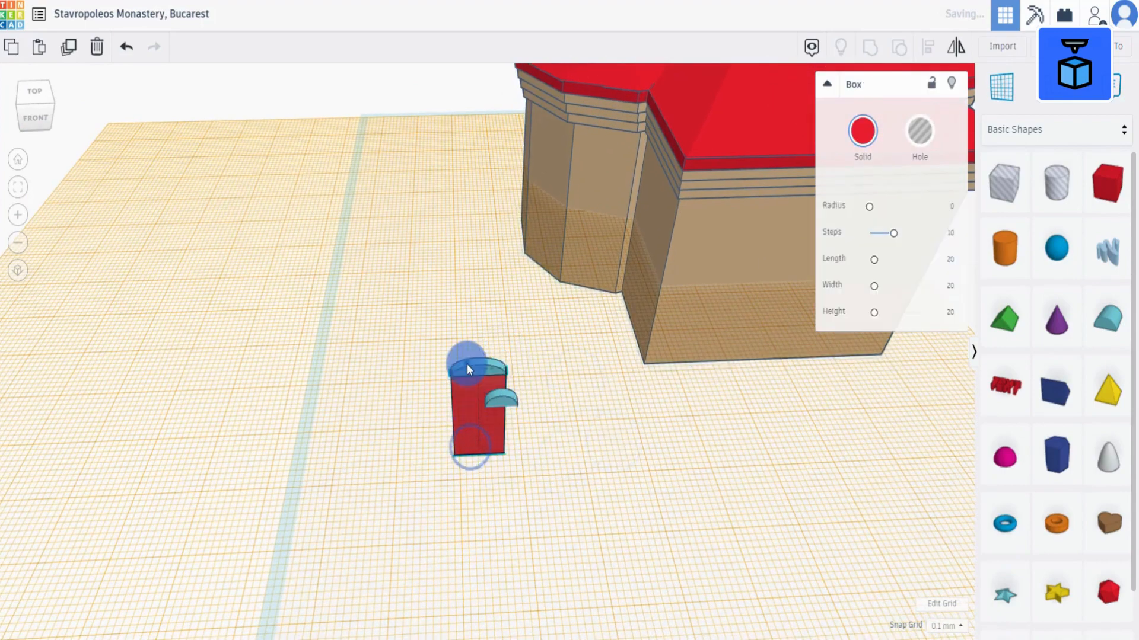
left_click(870, 47)
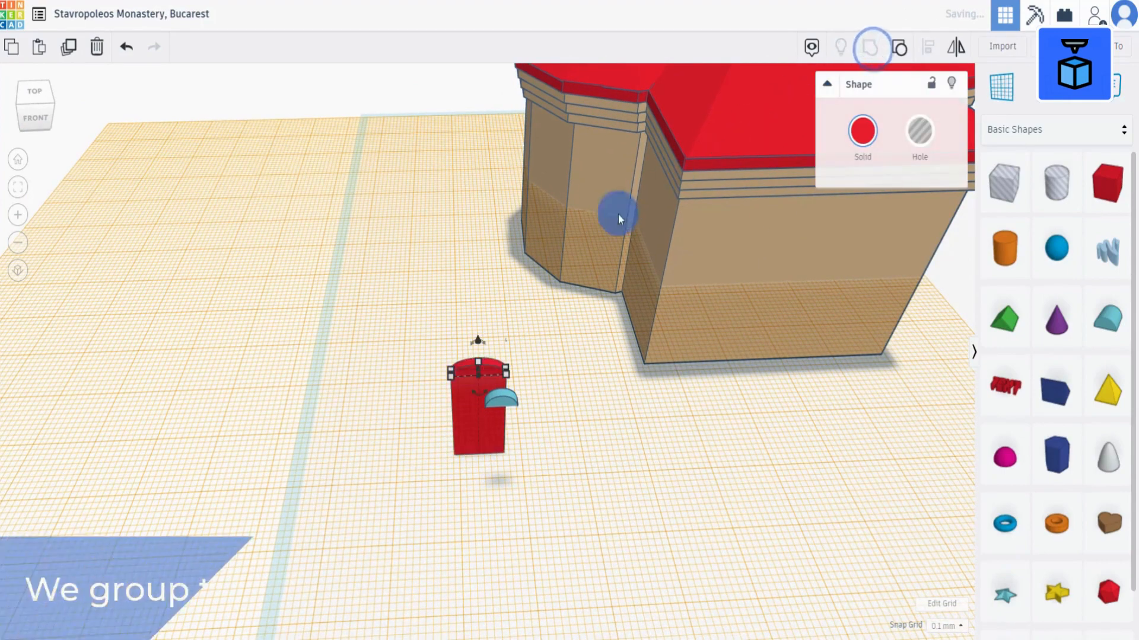
- Align the small round roof with the grouped box shape, centring them in depth and width
left_click_drag(418, 338, 499, 433)
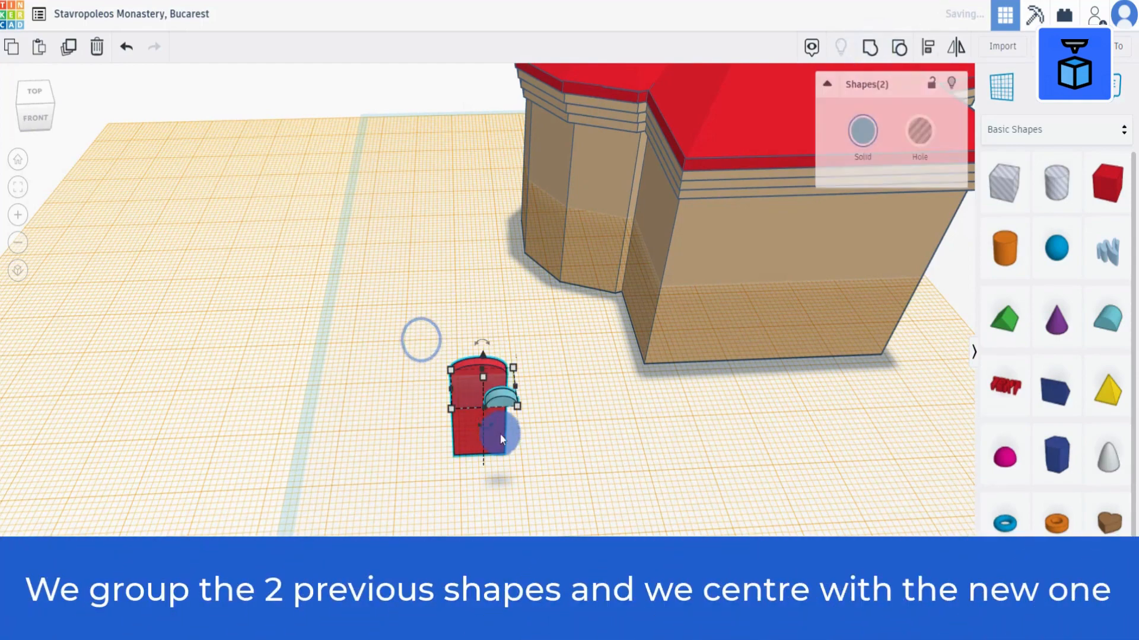
left_click(929, 49)
left_click(428, 392)
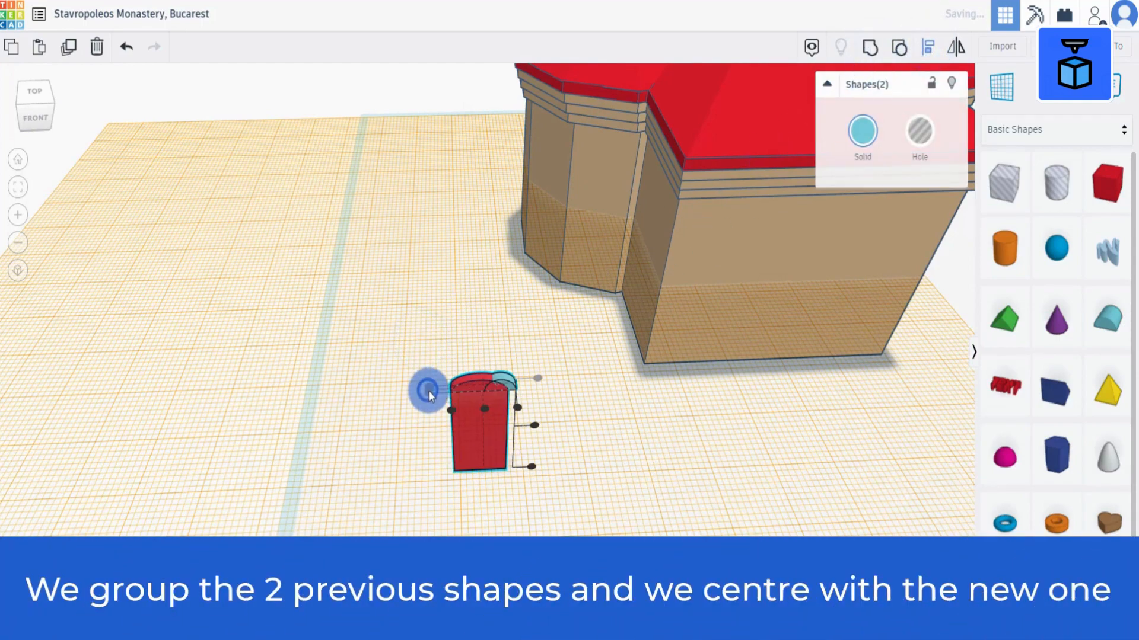
left_click(483, 410)
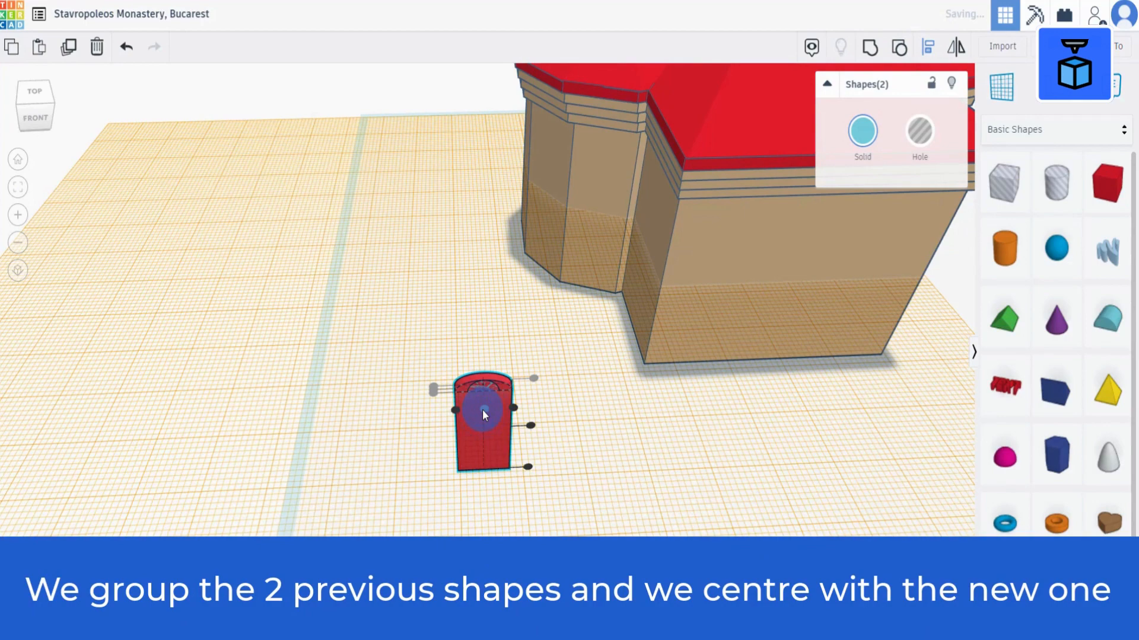
left_click(382, 372)
- Hide the grouped box shape, raise the small round roof about 1.6 mm, then show everything and lower the roof slightly
left_click(473, 415)
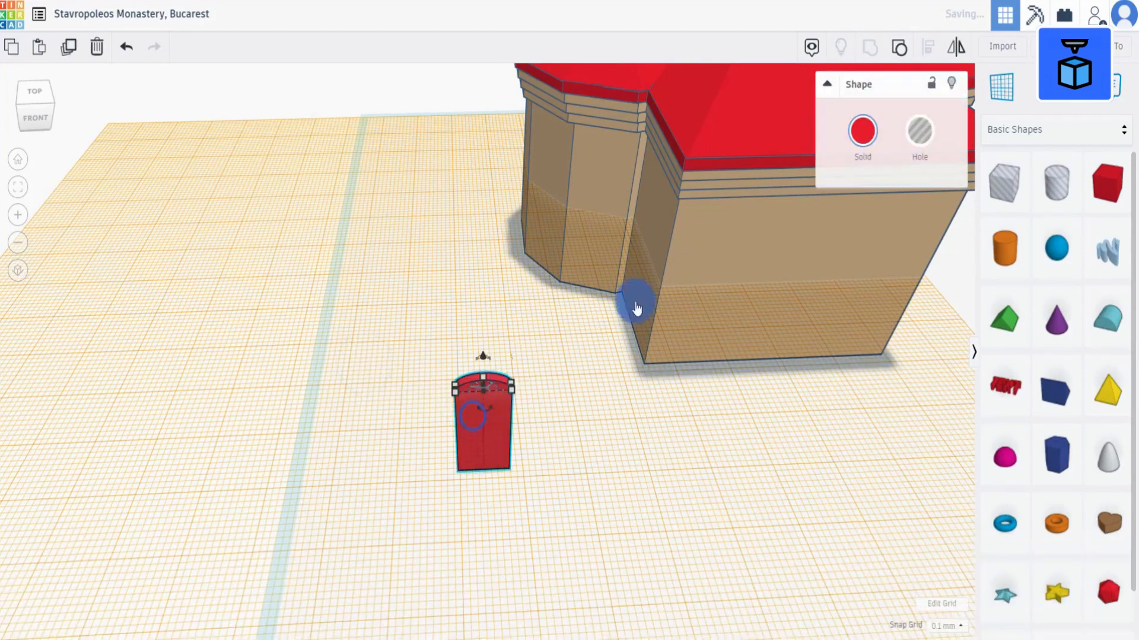
left_click(951, 85)
left_click(485, 384)
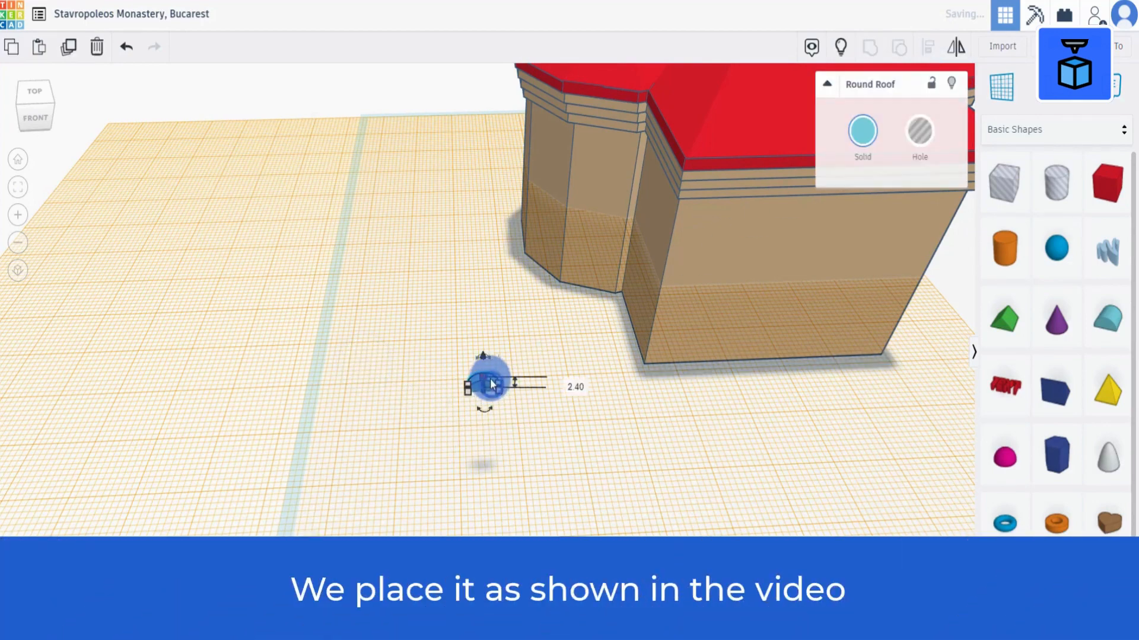
left_click_drag(484, 356, 484, 348)
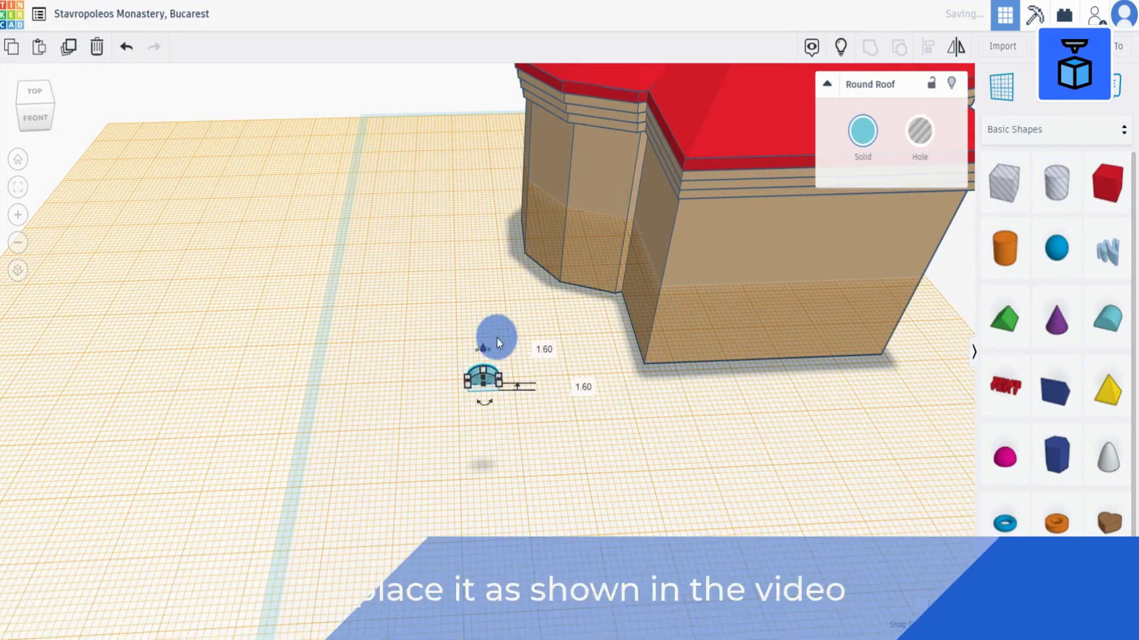
left_click(840, 49)
right_click_drag(469, 438, 544, 426)
scroll(544, 426, "up", 3)
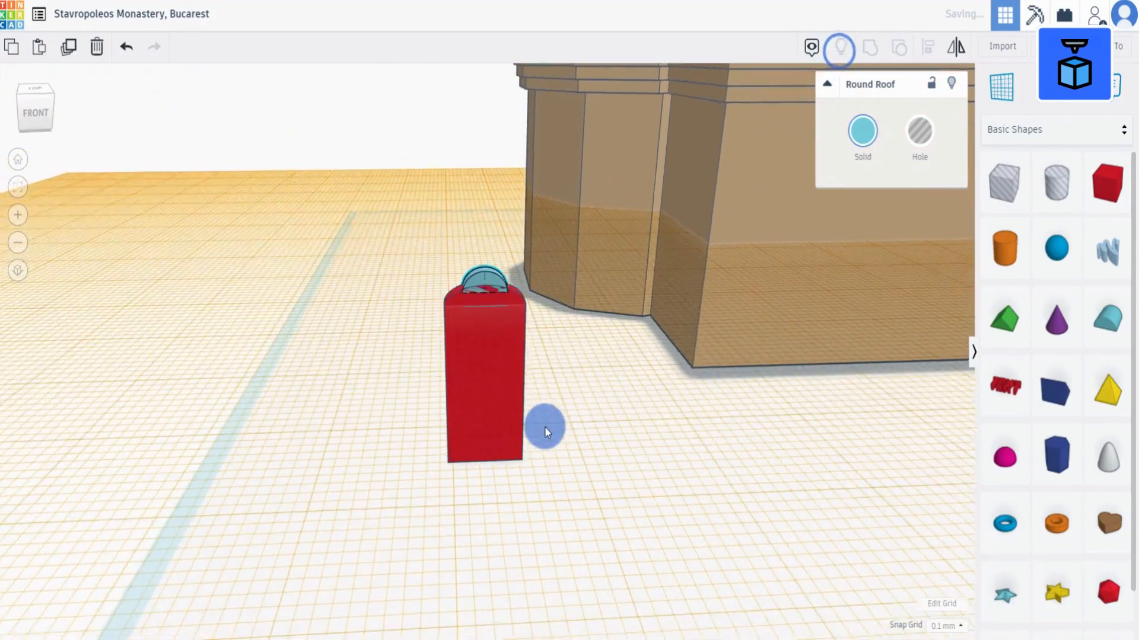
left_click_drag(483, 177, 483, 184)
- Group the small round roof with the box shape and turn the resulting arch into a hole
left_click(498, 312, "shift")
left_click(867, 47)
scroll(860, 118, "down", 2)
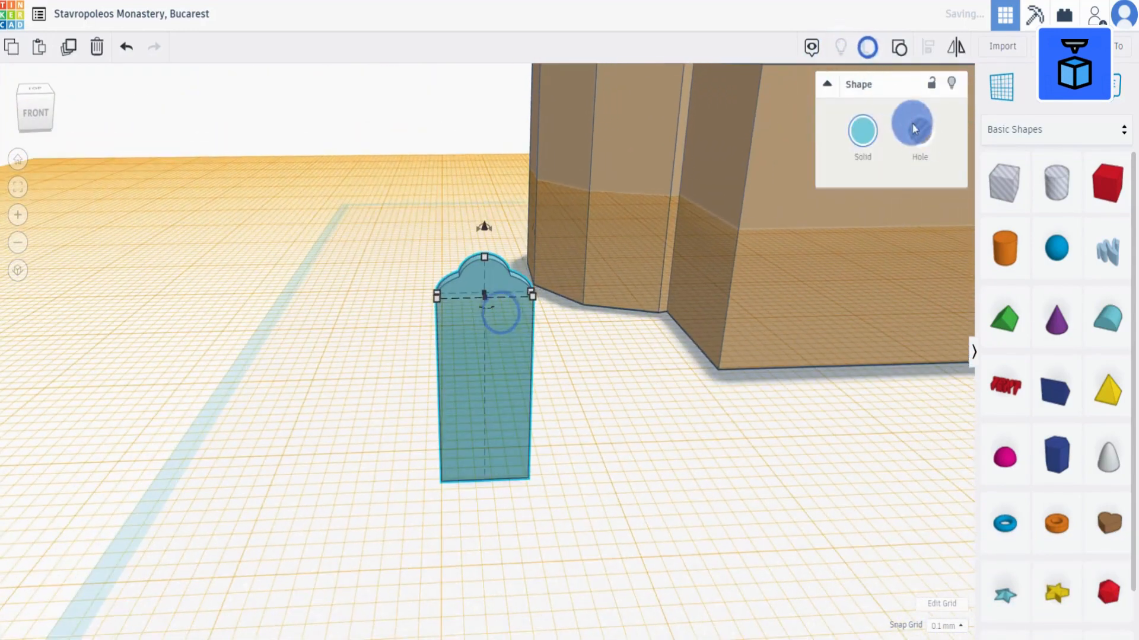
left_click(919, 138)
- Restore the workplane to the base grid and turn the arched hole to face the building's side wall
right_click_drag(566, 409, 564, 468)
scroll(564, 469, "down", 2)
left_click(1001, 89)
left_click(589, 533)
scroll(601, 483, "down", 2)
right_click_drag(592, 510, 484, 518)
scroll(484, 518, "up", 2)
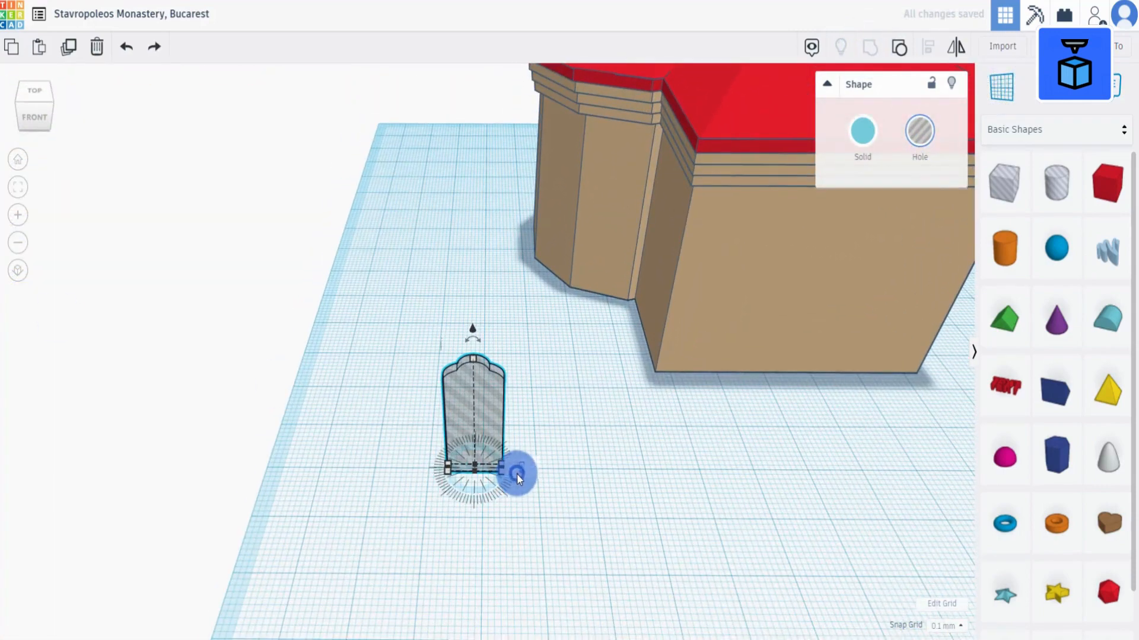
right_click_drag(518, 475, 611, 513)
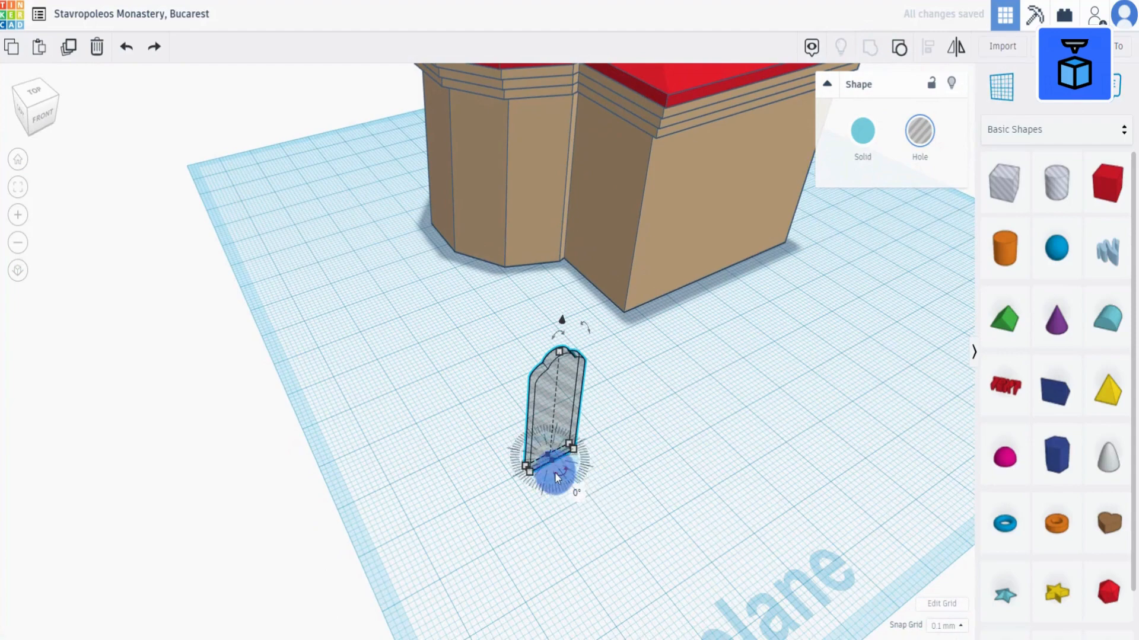
mouse_move(555, 473)
left_mouse_down()
mouse_move(503, 468)
mouse_move(538, 473)
left_mouse_up()
right_click_drag(852, 475, 825, 472)
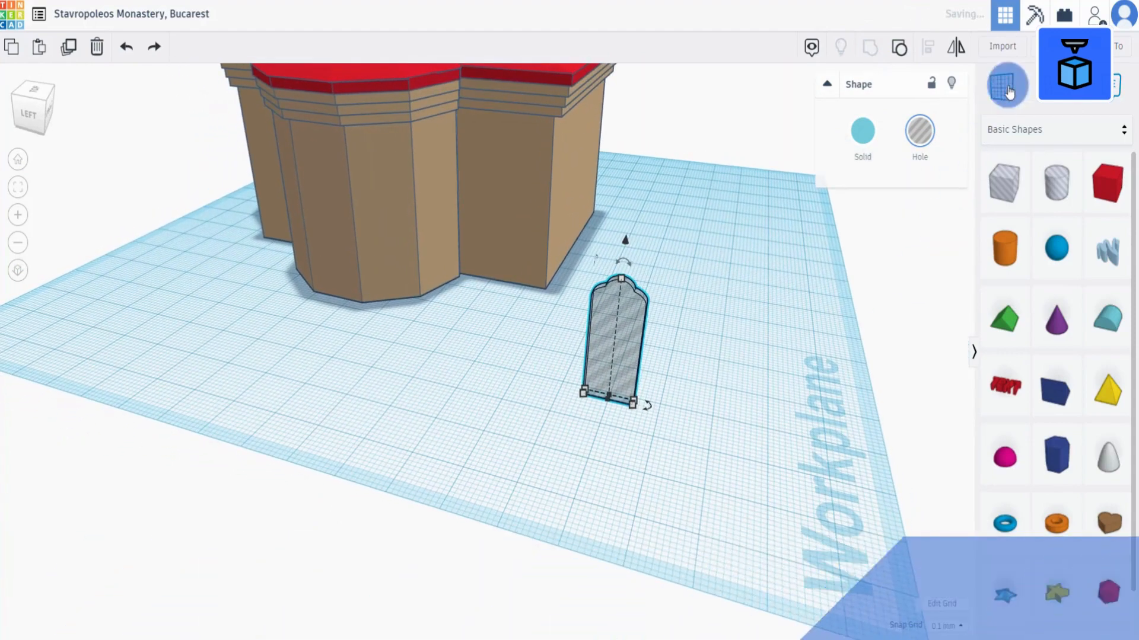
- Drop the arched hole onto a workplane on the side wall beside the apse, then restore the base workplane
left_click(1011, 78)
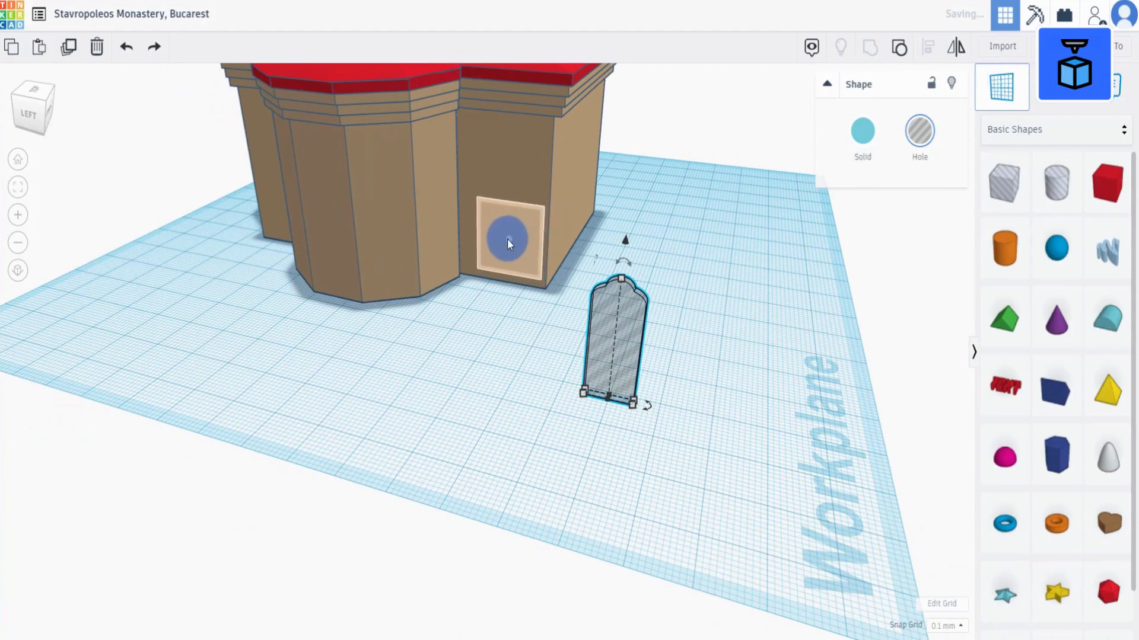
left_click(521, 261)
key("d")
right_click_drag(601, 361, 641, 428)
left_click_drag(641, 428, 481, 422)
right_click_drag(444, 494, 409, 495)
left_click(1003, 86)
left_click(682, 526)
- Nudge the arched hole into the side wall and stretch it to 30.8 mm tall
mouse_move(682, 525)
right_mouse_down()
mouse_move(624, 514)
mouse_move(643, 480)
mouse_move(663, 550)
mouse_move(679, 510)
right_mouse_up()
key("Right")
key("Right")
key("Right")
left_click_drag(563, 382, 566, 339)
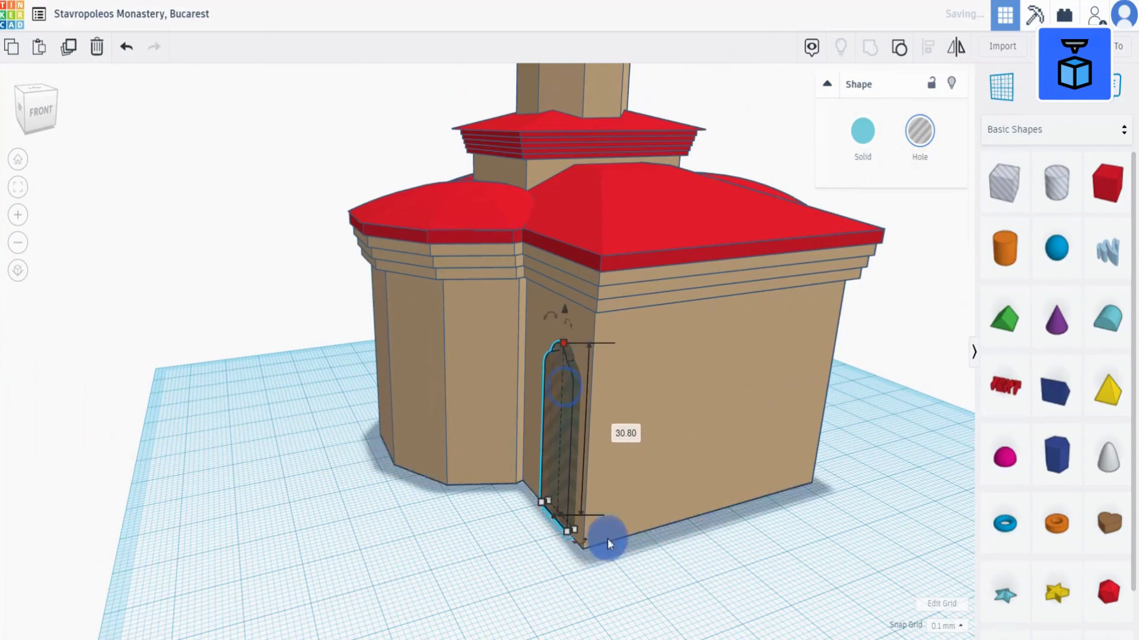
- Duplicate the arched hole and place the copy outside the building as a spare
right_click_drag(607, 538, 415, 510)
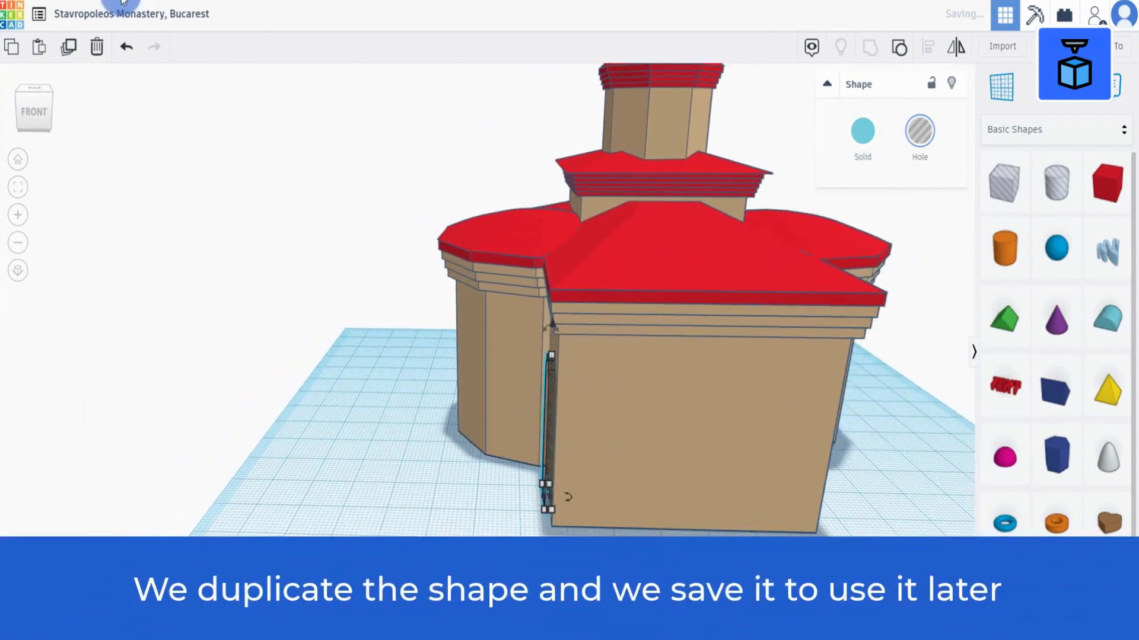
left_click(68, 46)
left_click_drag(548, 452, 394, 464)
- Stretch the original arched hole in depth so it passes right through the front block to the opposite side
left_click(551, 455)
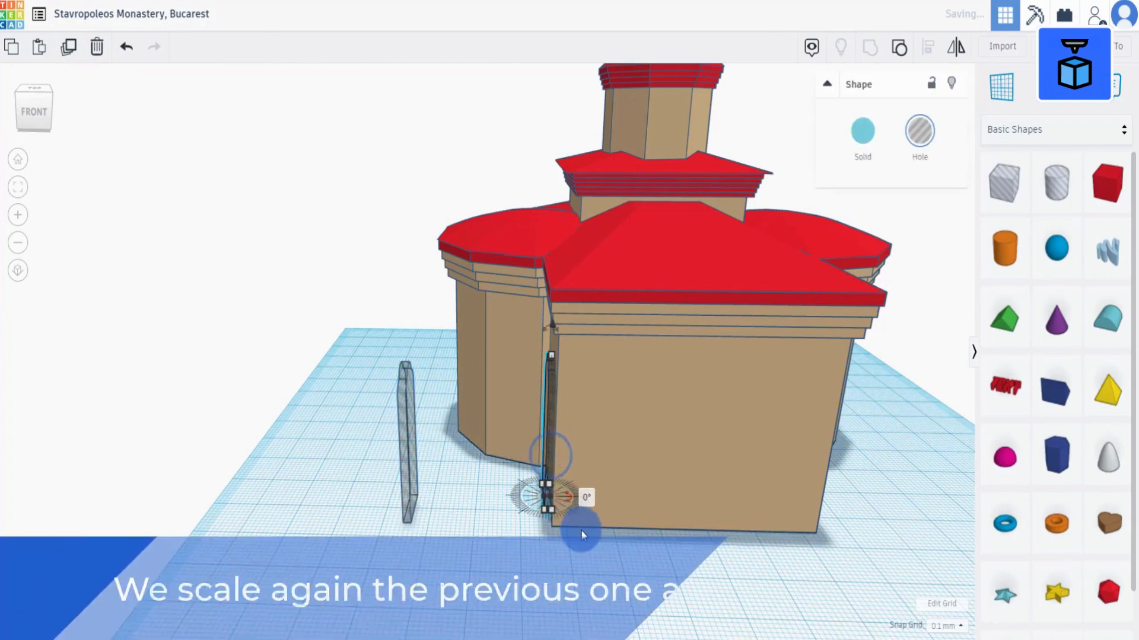
right_click_drag(579, 527, 560, 512)
left_click_drag(565, 491, 864, 526)
left_click_drag(542, 487, 518, 486)
right_click_drag(540, 490, 567, 414)
- Move the spare arched hole clear of the side wall and group the stretched hole with the building to cut the opening
left_click_drag(488, 491, 336, 490)
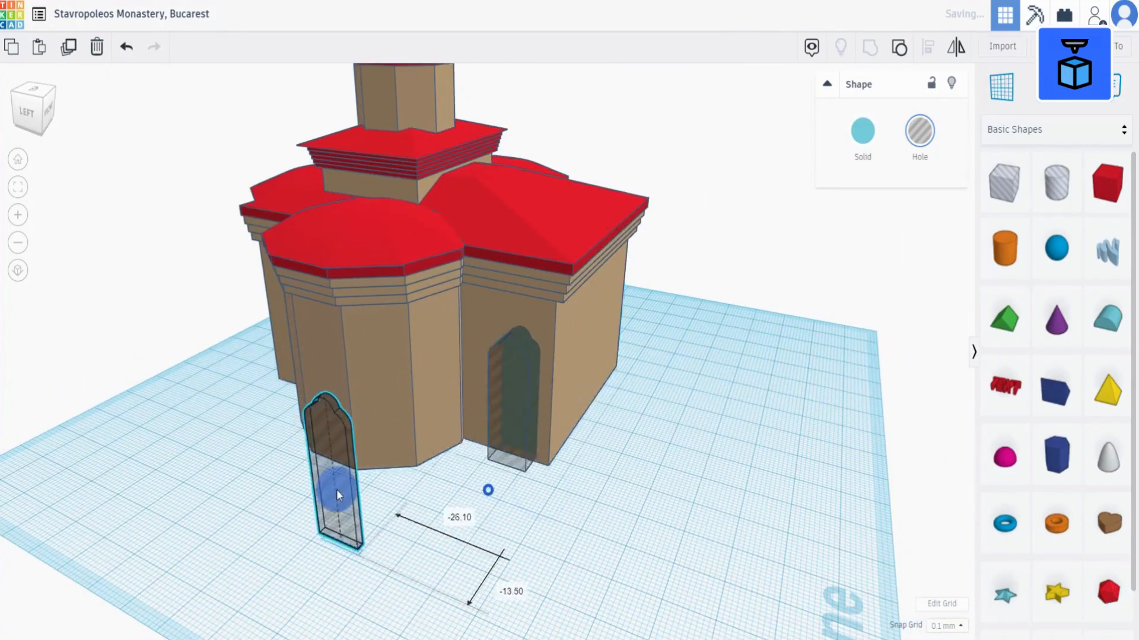
right_click_drag(336, 490, 486, 484)
left_click(509, 395)
left_click_drag(528, 380, 532, 377)
left_click(468, 306, "shift")
left_click(870, 47)
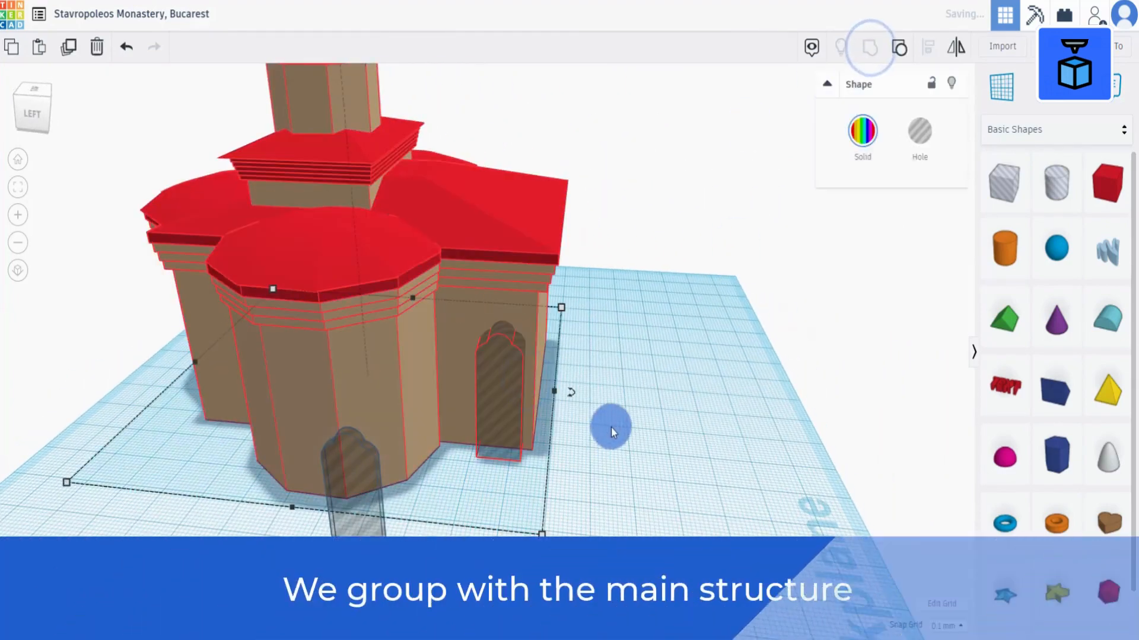
right_click_drag(611, 426, 645, 388)
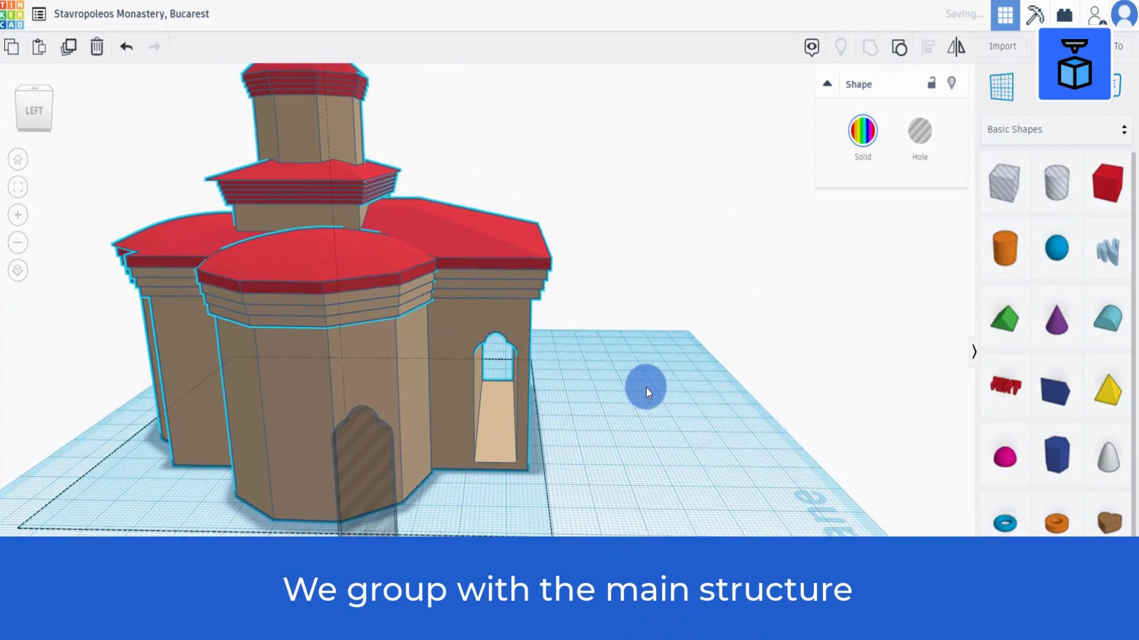
- Shorten the spare arched hole to 26.3 mm and move it into the side wall between the opening and the apse
left_click_drag(369, 536, 468, 503)
left_click_drag(468, 386, 468, 420)
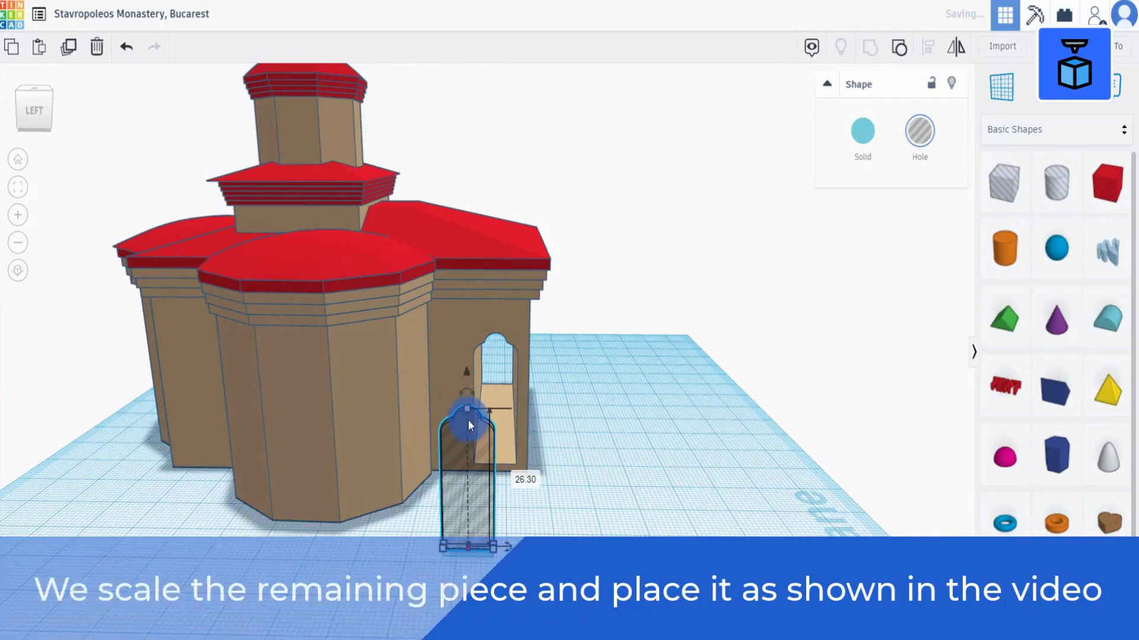
left_click_drag(468, 493, 455, 418)
scroll(482, 475, "up", 3)
right_click_drag(368, 533, 465, 369)
scroll(465, 368, "down", 3)
- Duplicate the shortened arched hole and move the copy out onto the workplane away from the building
left_click(67, 48)
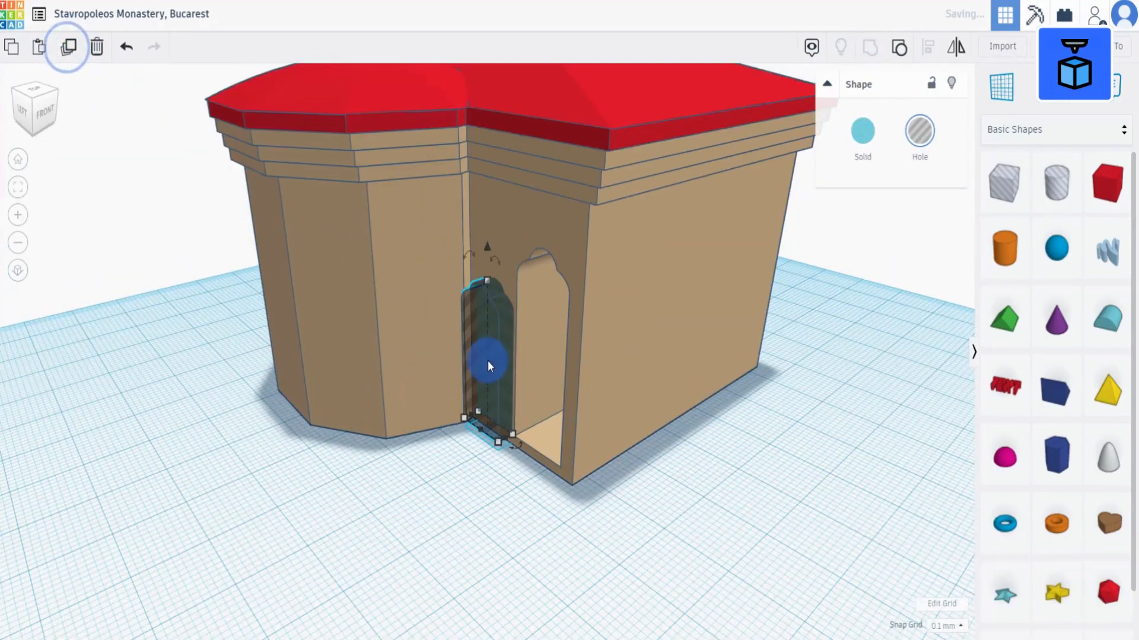
left_click_drag(487, 361, 218, 429)
right_click_drag(218, 429, 342, 482)
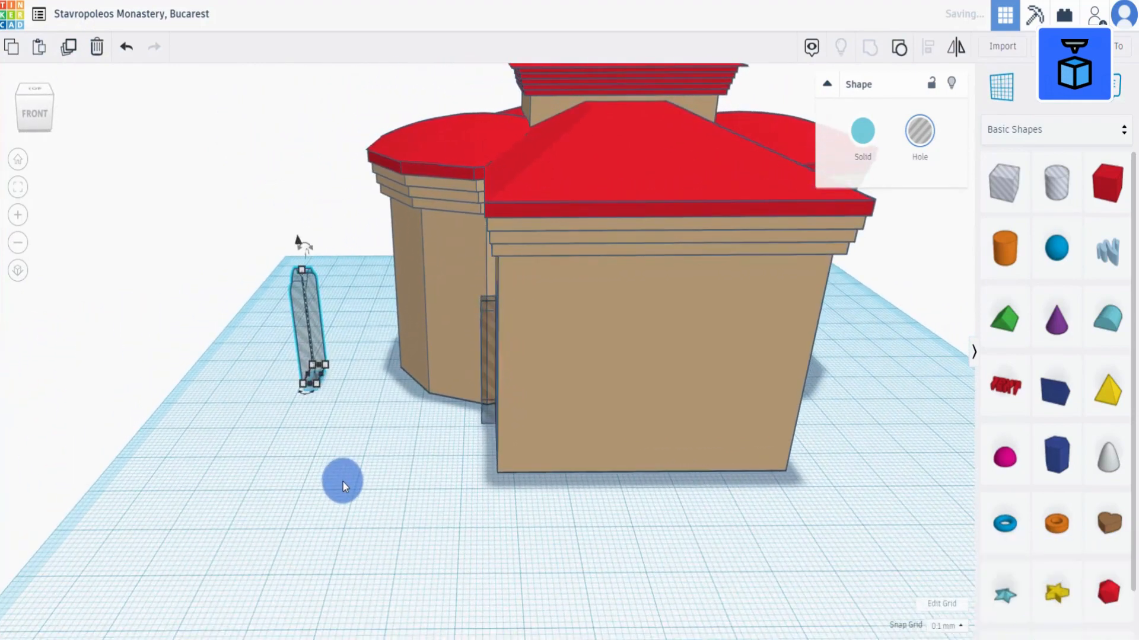
scroll(343, 482, "down", 2)
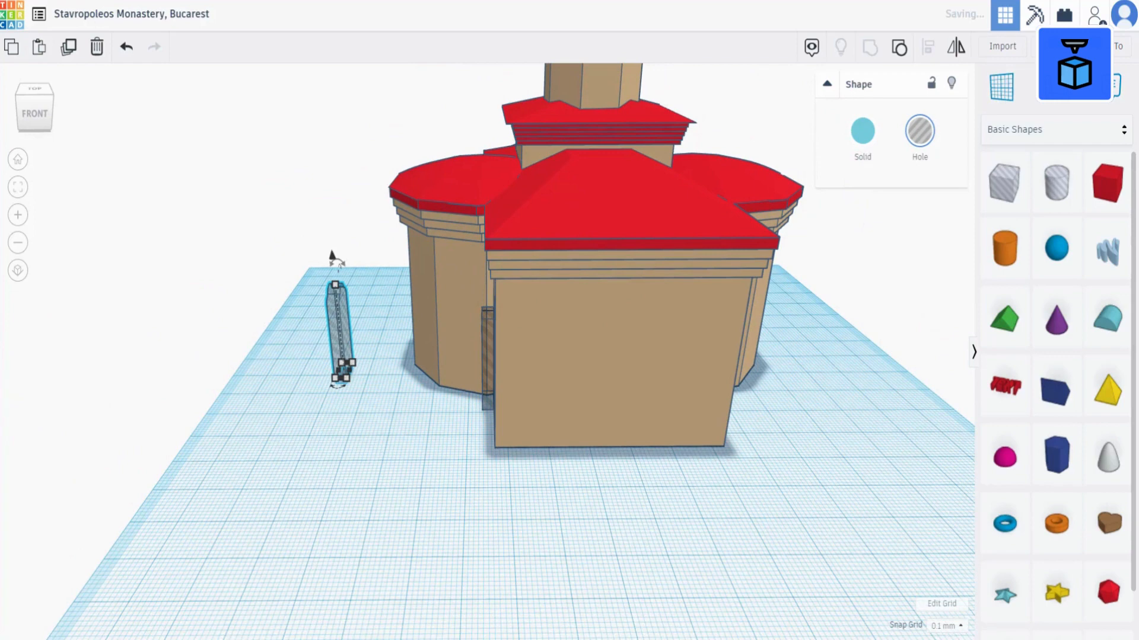
left_click_drag(339, 330, 321, 367)
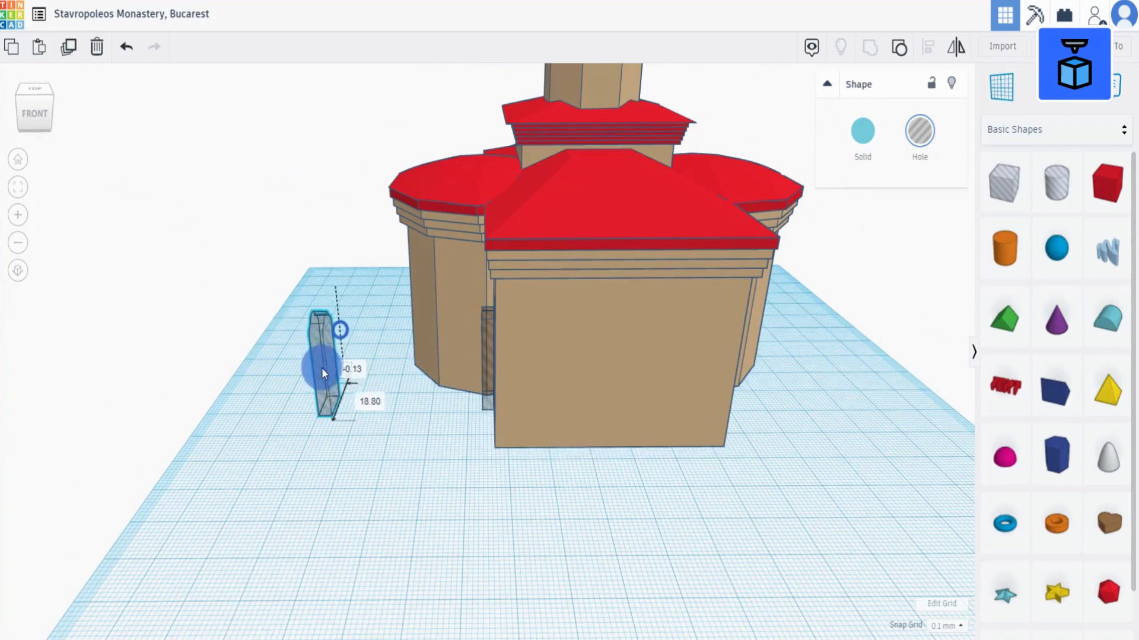
- Duplicate the loose arched hole again and set the new copy beside the workplane
left_click(68, 46)
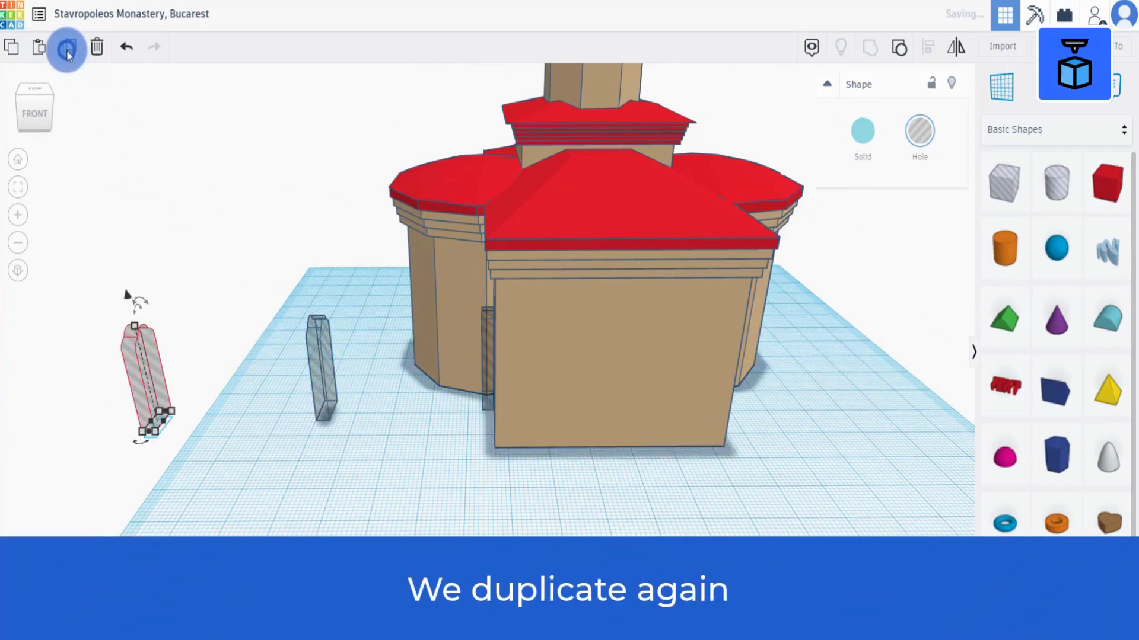
left_click_drag(133, 369, 209, 368)
left_click(295, 461)
- Move the first loose arched hole in front of the building's front wall and rotate it 90°
left_click_drag(320, 395, 554, 532)
type("90")
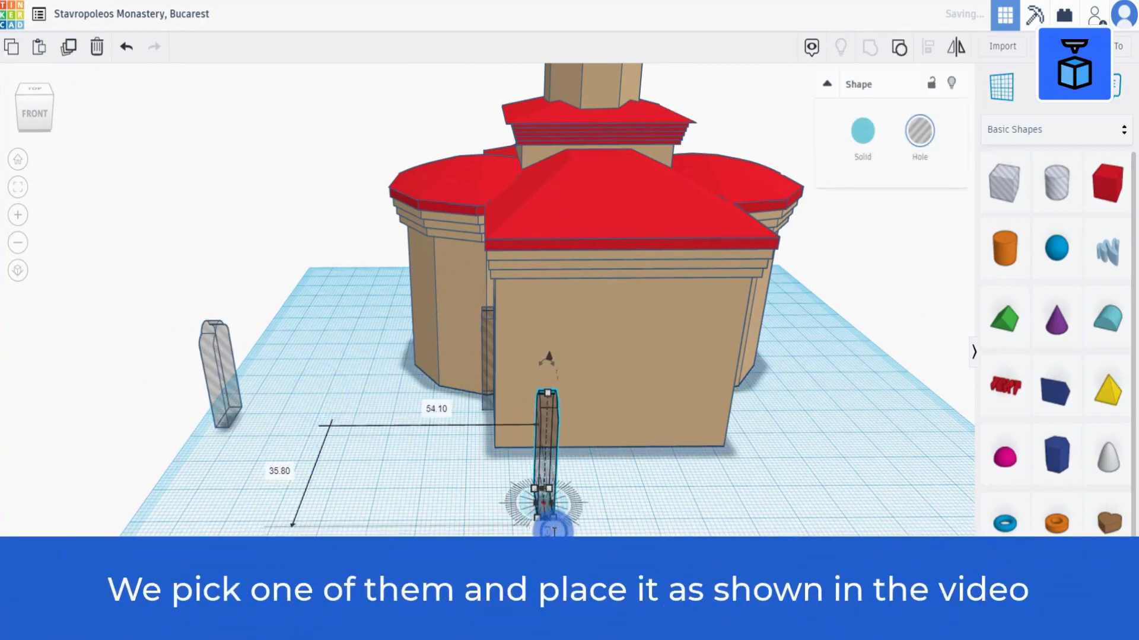
right_click_drag(646, 502, 614, 492)
- Raise the arched hole, drop it onto a workplane on the front wall, and restore the base workplane
left_click_drag(541, 334, 542, 298)
left_click_drag(998, 80, 541, 335)
key("d")
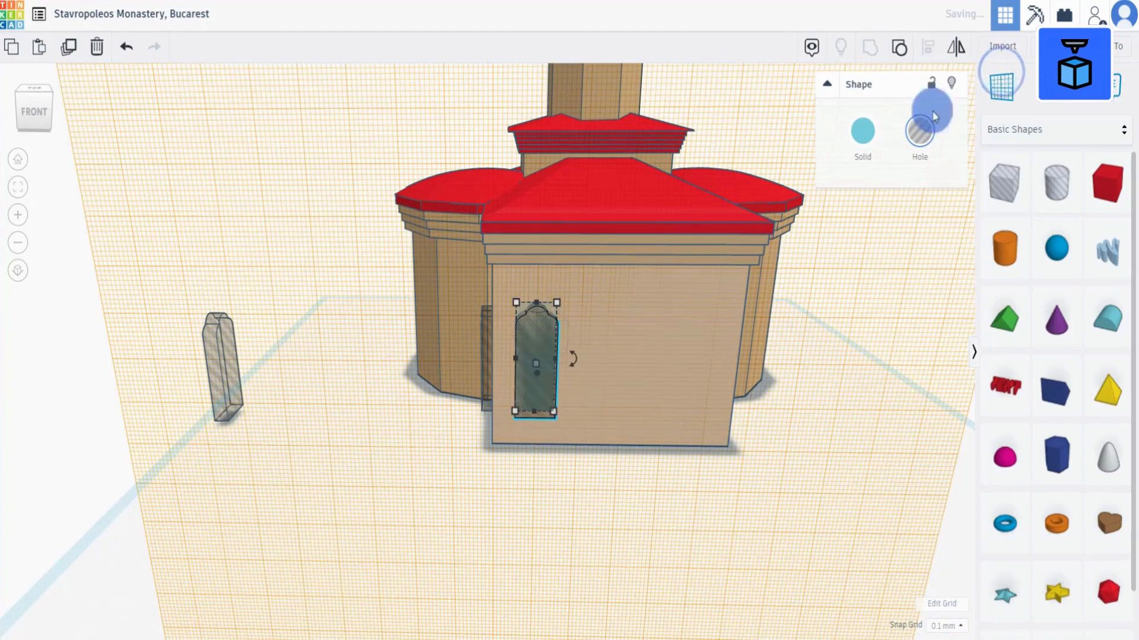
left_click(1008, 82)
left_click(859, 487)
- Widen the arched hole on the front wall slightly
scroll(613, 403, "up", 2)
right_click_drag(596, 412, 569, 451)
left_click_drag(572, 458, 583, 458)
right_click_drag(616, 536, 621, 507)
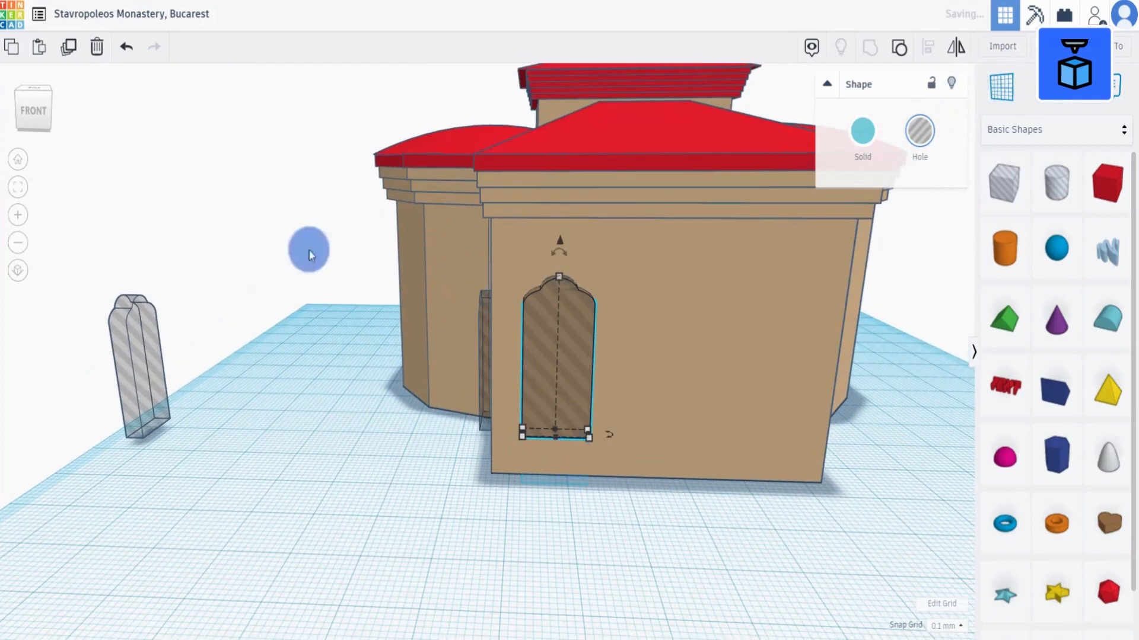
- Duplicate the front arched hole twice, spacing the copies evenly along the front wall to make a row of three
left_click(69, 49)
key("shift+Right")
key("shift+Right")
key("shift+Right")
key("shift+Right")
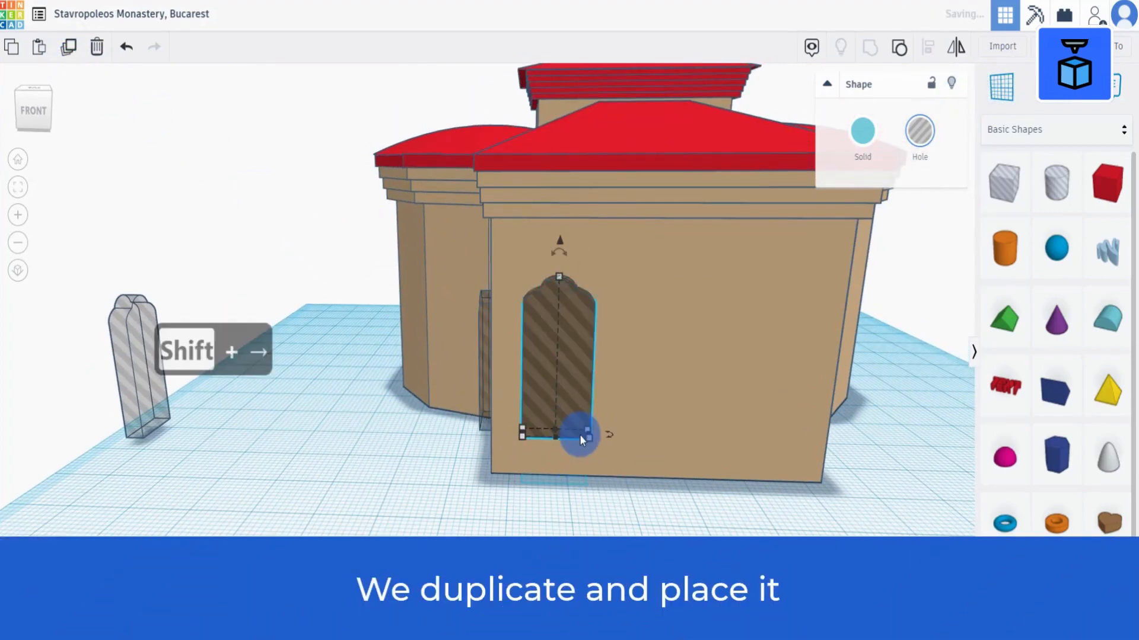
key("shift+Right")
key("shift+Right")
key("shift+Right")
key("shift+Right")
key("shift+Right")
key("shift+Right")
key("shift+Right")
key("shift+Right")
key("shift+Right")
key("shift+Right")
key("shift+Right")
key("shift+Right")
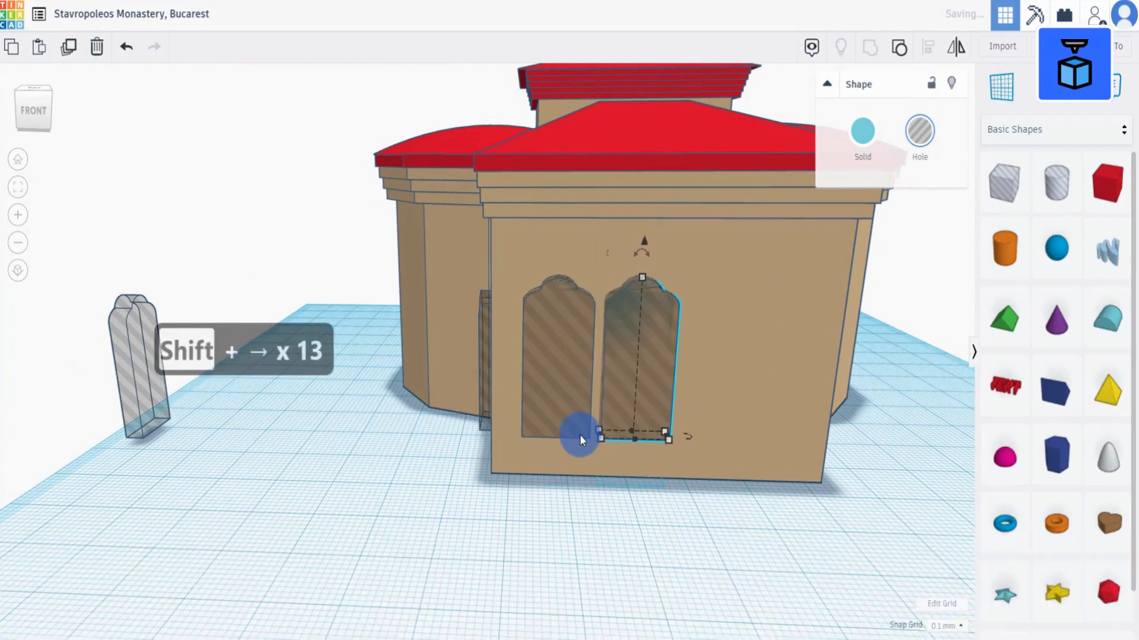
key("shift+Right")
left_click(68, 46)
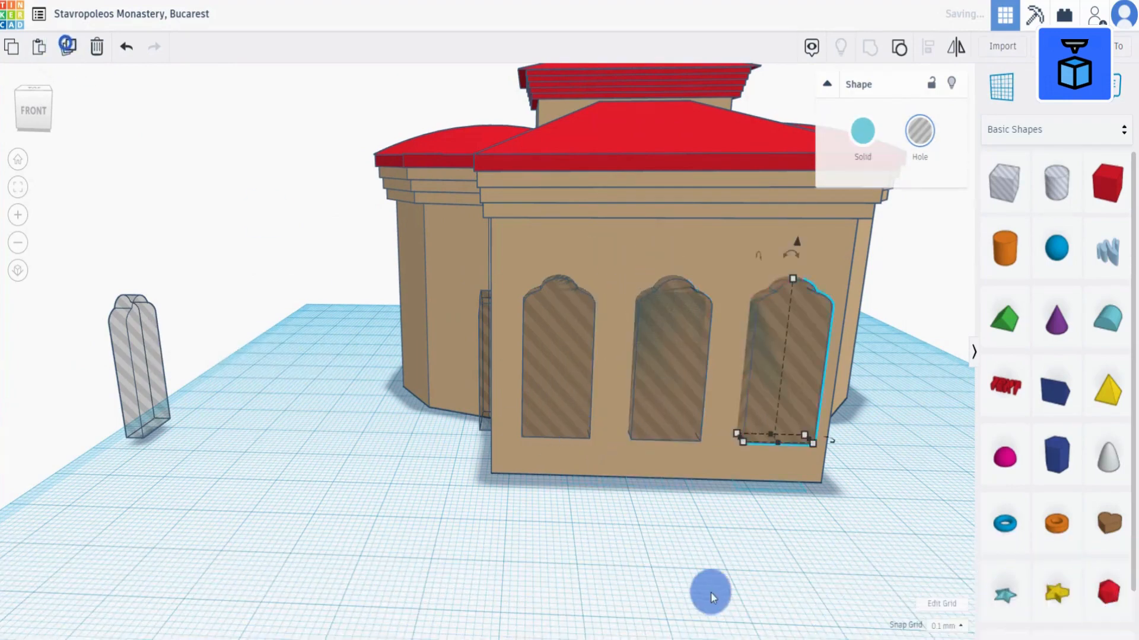
- Select the three front arched holes together and nudge them slightly left to centre them on the wall
left_click(663, 377, "shift")
right_click_drag(710, 592, 671, 581)
left_click(539, 368, "shift")
key("Left")
key("Left")
key("Left")
key("Left")
key("Left")
left_click(671, 582)
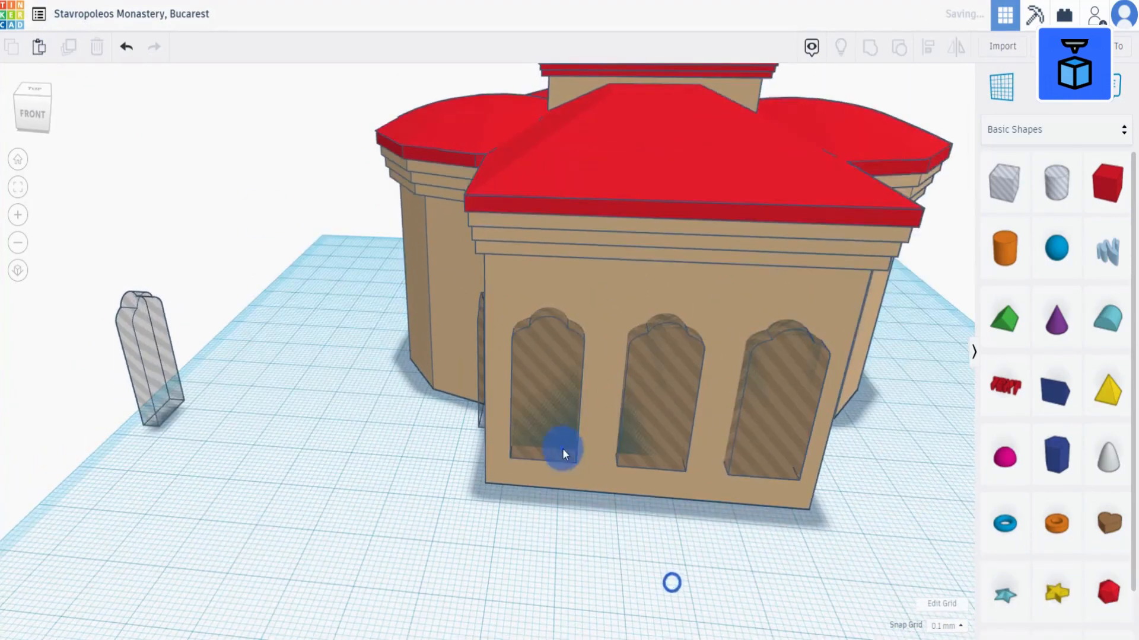
- Compare the dimensions of the three front arched holes and set the middle one's width to 11.77 mm
left_click(562, 448)
scroll(562, 448, "up", 3)
left_click(609, 496)
left_click(723, 498)
scroll(723, 498, "down", 3)
left_click(682, 471)
left_click(658, 515)
type("11.77")
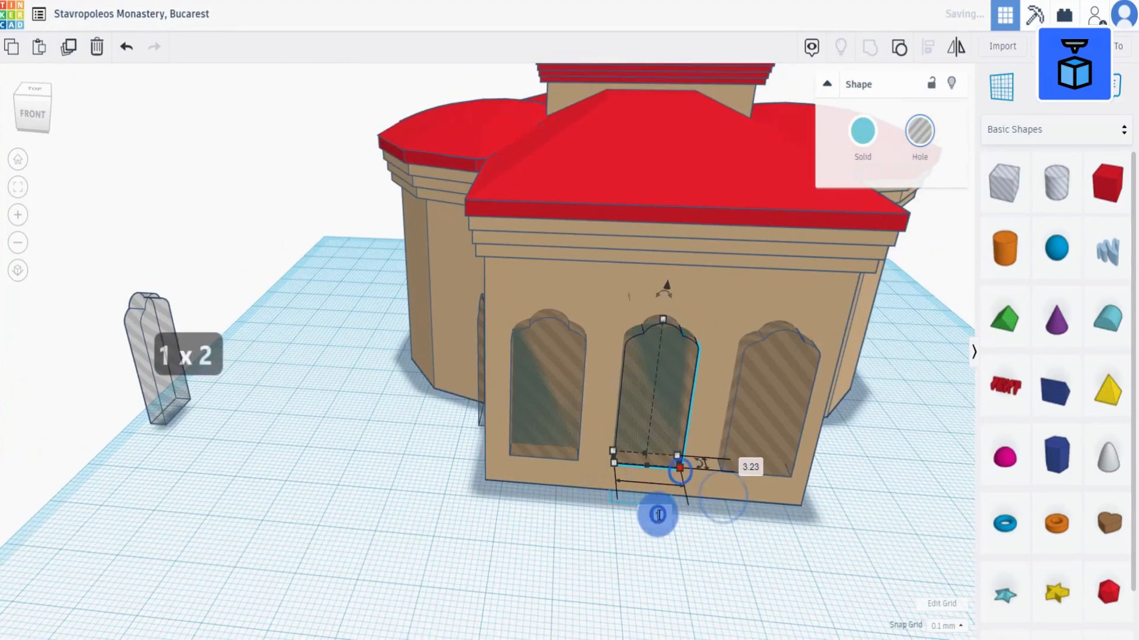
left_click(712, 567)
left_click(768, 424)
left_click(793, 478)
- Select all three front arched holes and move them so they pass through the front wall
right_click_drag(858, 574, 661, 315)
left_click(663, 310, "shift")
left_click(630, 348, "shift")
scroll(631, 348, "up", 2)
right_click_drag(658, 361, 812, 439)
left_click_drag(617, 303, 599, 300)
right_click_drag(599, 300, 548, 376)
scroll(548, 376, "down", 2)
- Group the three front arched holes with the building to cut the front openings
left_click(791, 230, "shift")
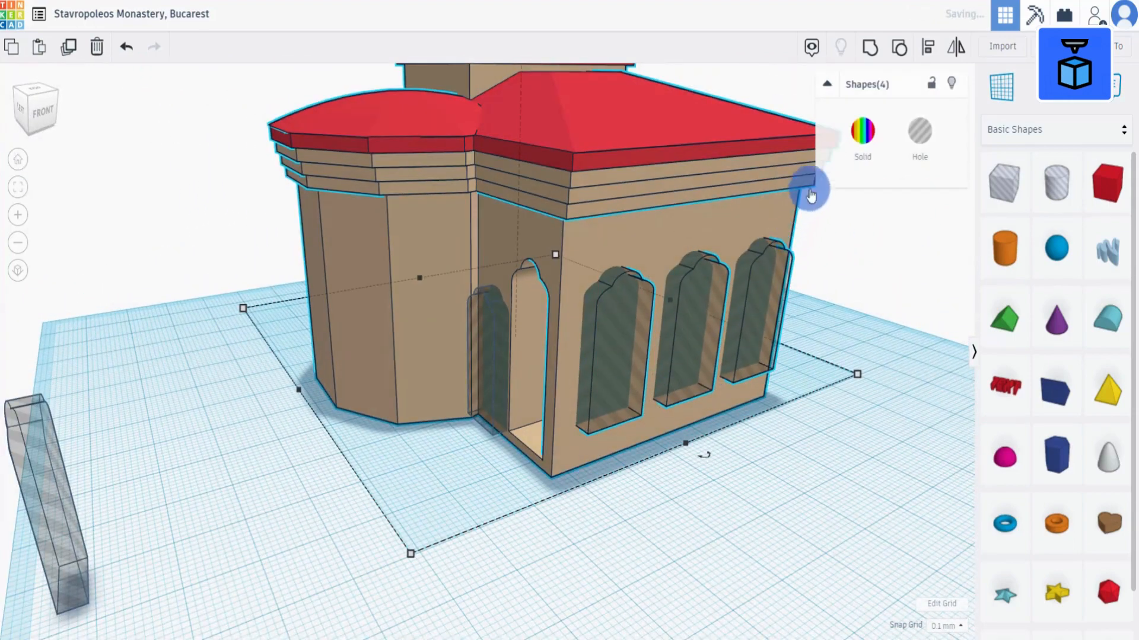
left_click(869, 47)
scroll(756, 435, "down", 1)
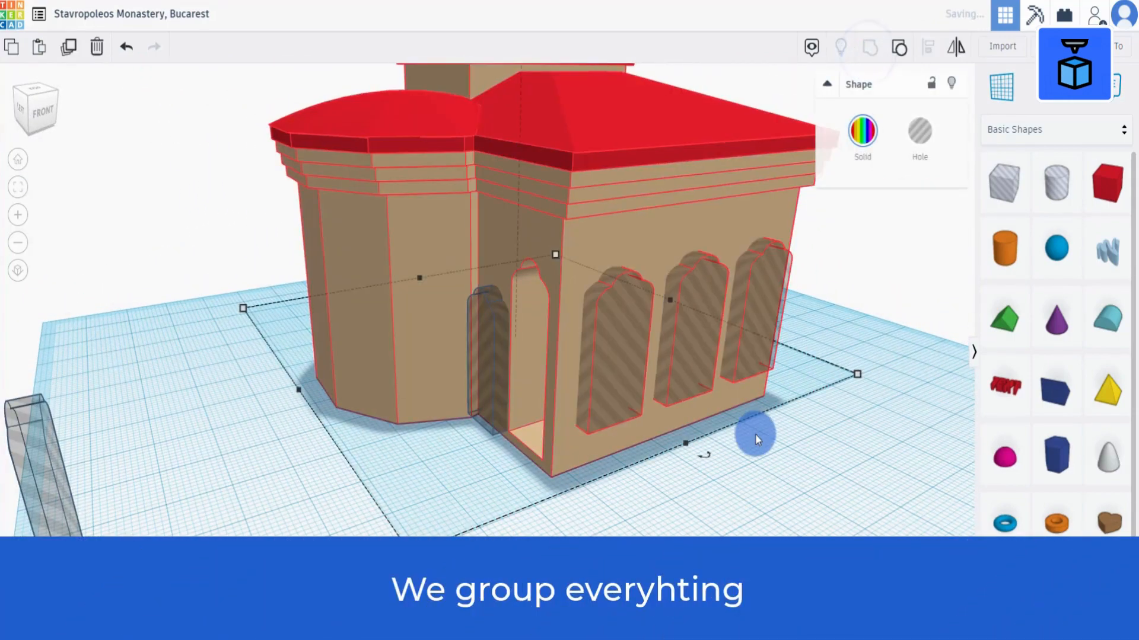
right_click_drag(709, 453, 506, 424)
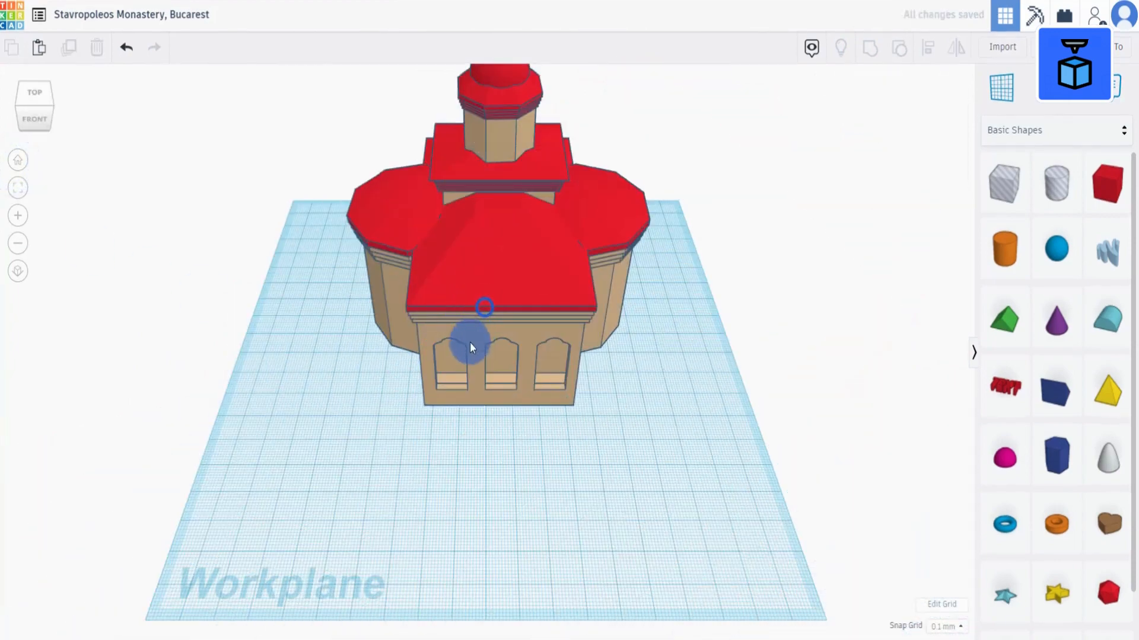
- Move the grouped building forward on the workplane
left_click_drag(470, 342, 457, 400)
right_click_drag(415, 426, 732, 389)
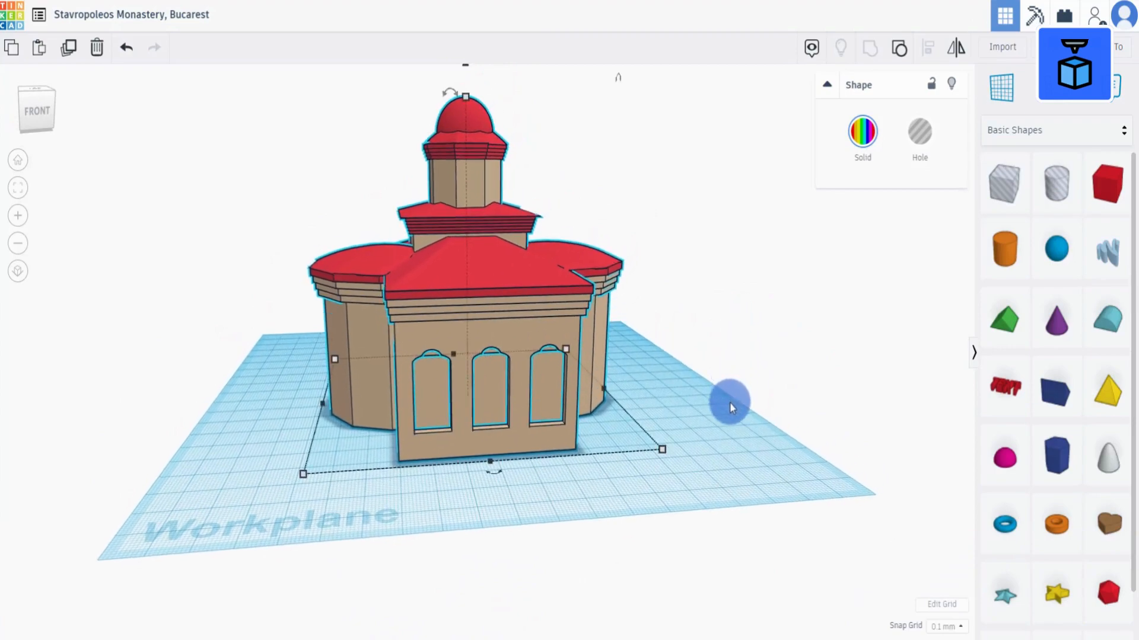